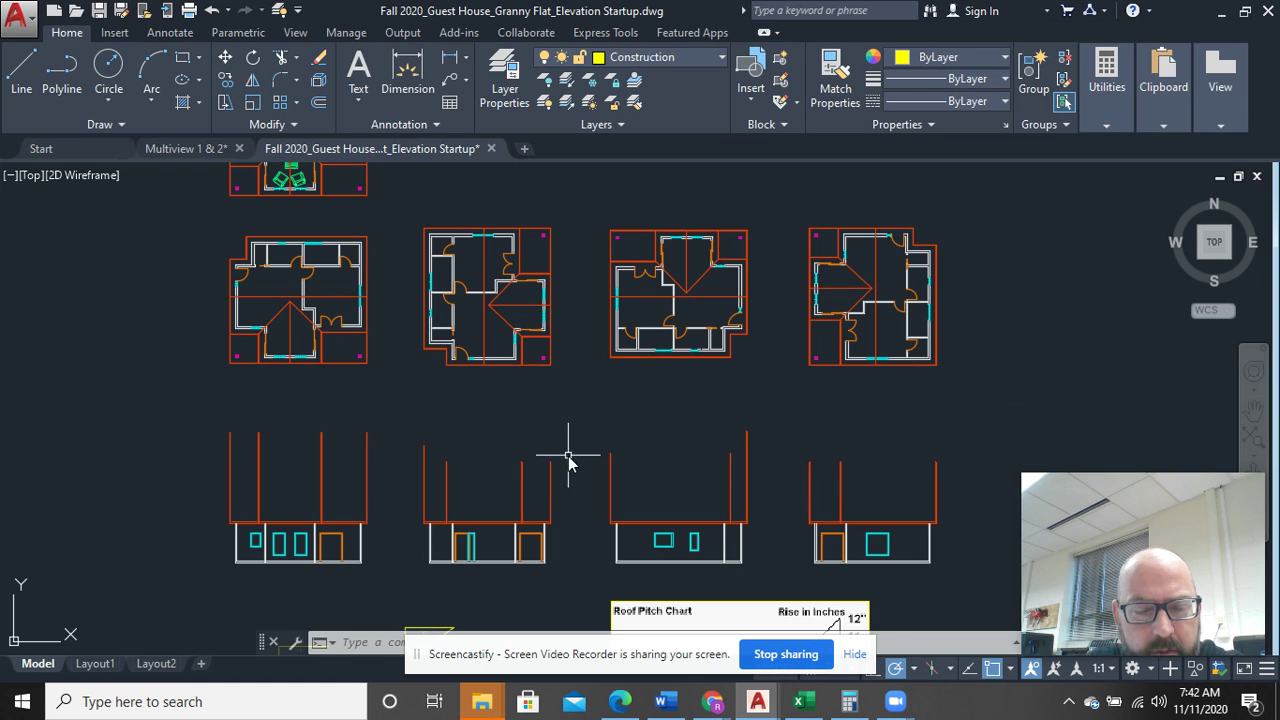
Step: Pan across the elevations, then bring up the 'roof pitch chart pdf' image search in Chrome
{"action": "middle_click_drag", "start_coordinate": [568, 460], "coordinate": [594, 400]}
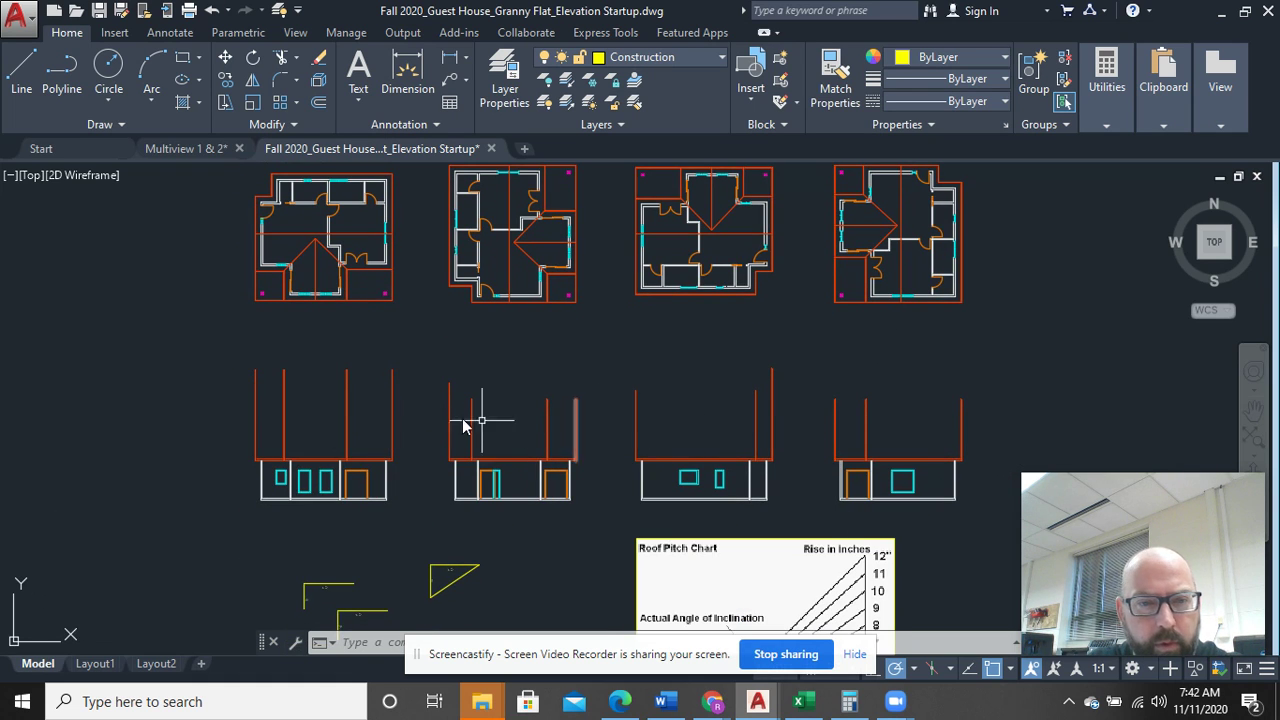
{"action": "mouse_move", "coordinate": [462, 398]}
{"action": "middle_mouse_down"}
{"action": "mouse_move", "coordinate": [520, 363]}
{"action": "mouse_move", "coordinate": [520, 414]}
{"action": "middle_mouse_up"}
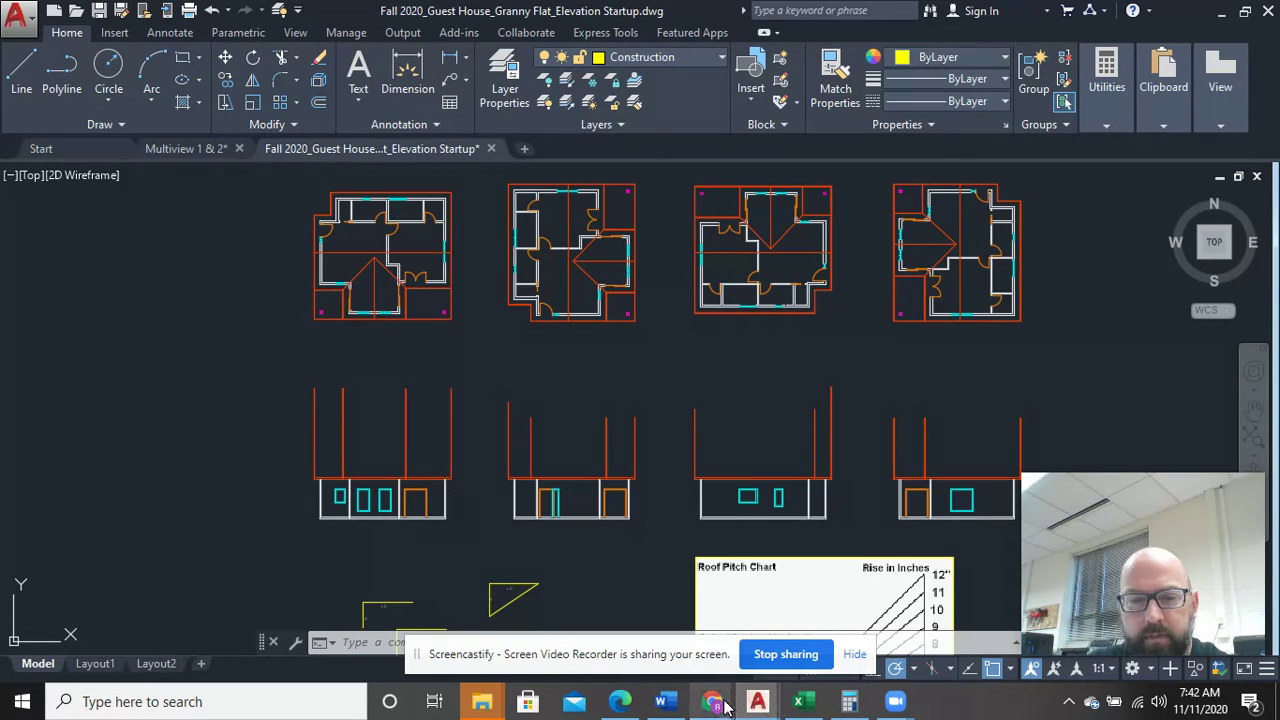
{"action": "mouse_move", "coordinate": [712, 701]}
{"action": "left_click", "coordinate": [614, 628]}
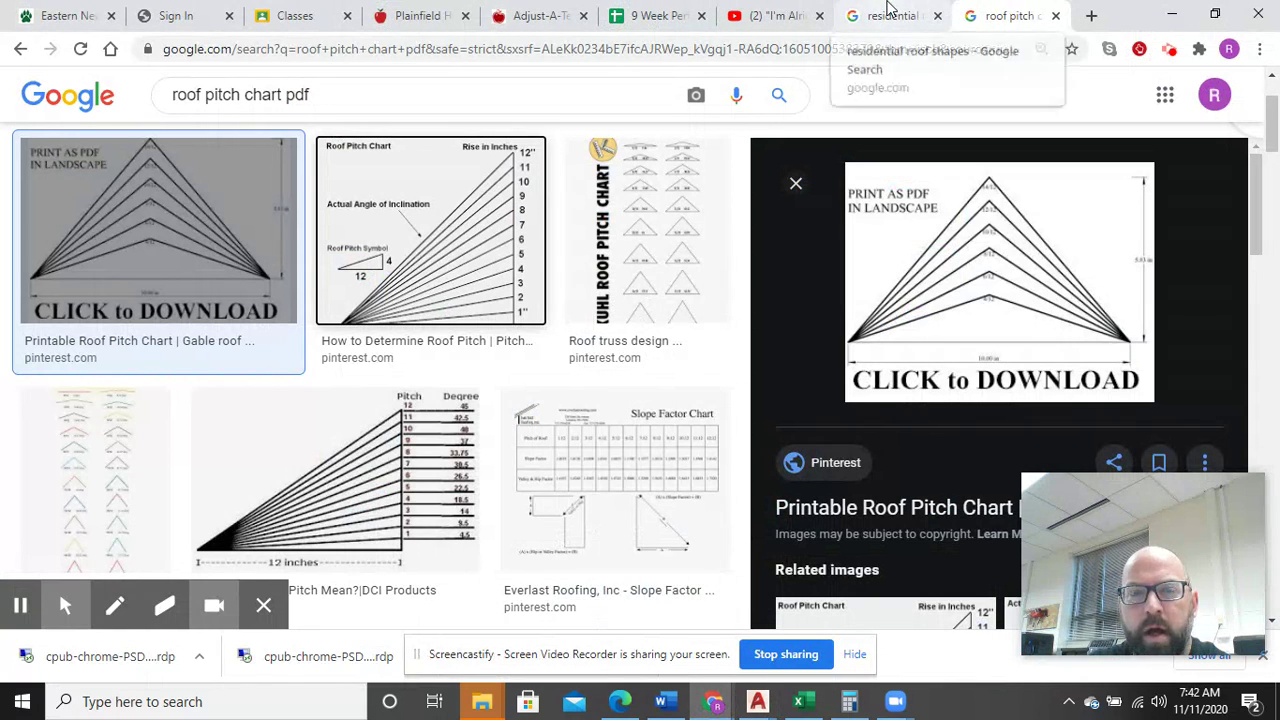
Step: Compare the 'residential roof shapes' and 'roof pitch chart pdf' results, then preview the KUHL roof pitch chart
{"action": "left_click", "coordinate": [890, 15]}
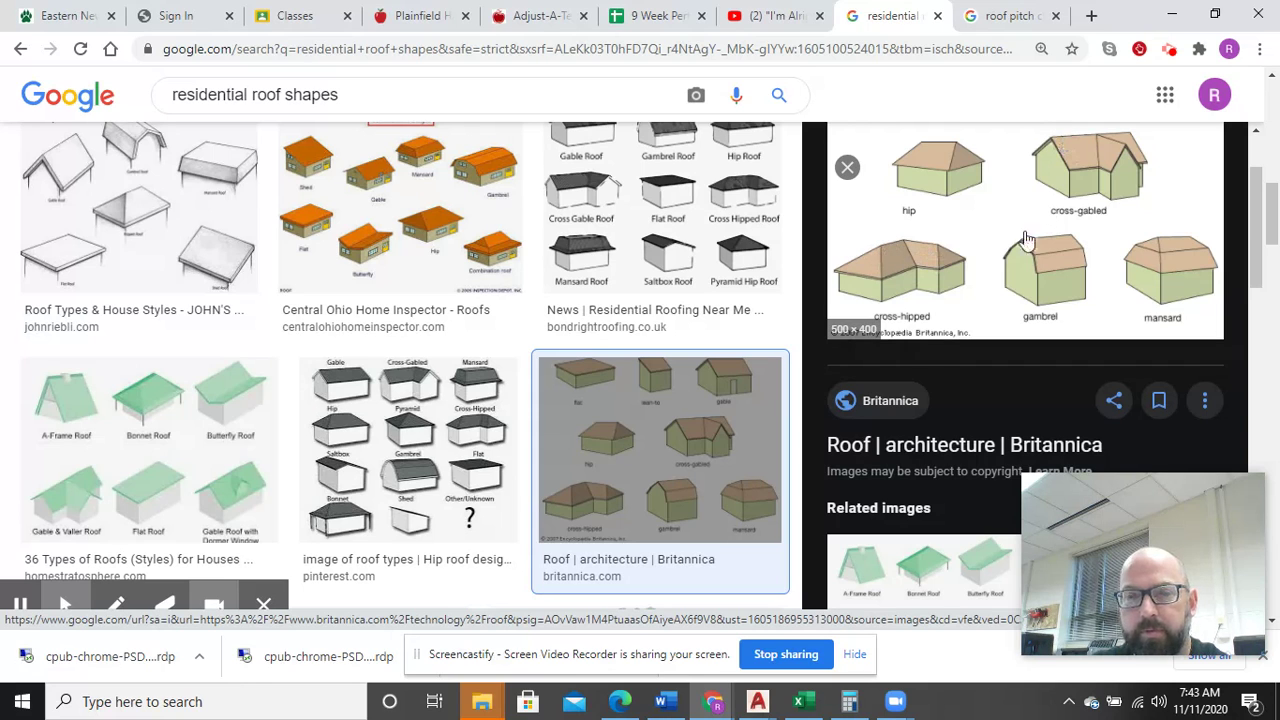
{"action": "left_click", "coordinate": [1005, 20]}
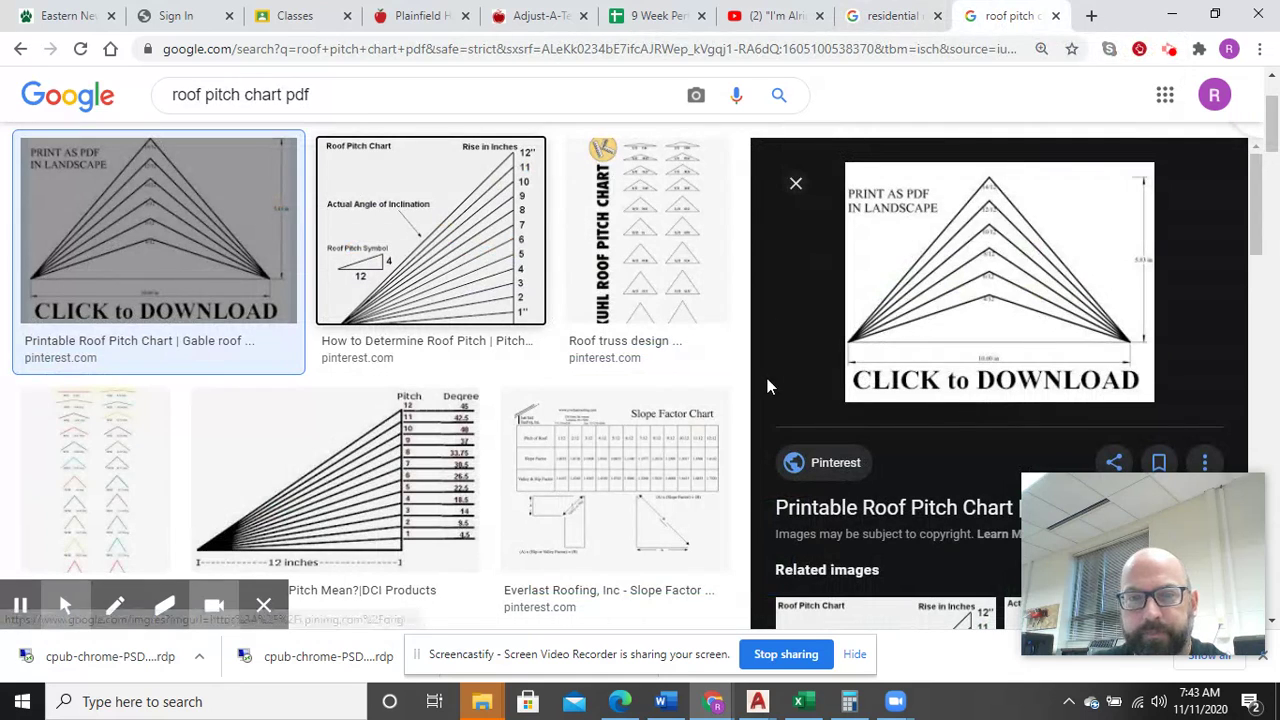
{"action": "left_click", "coordinate": [880, 20]}
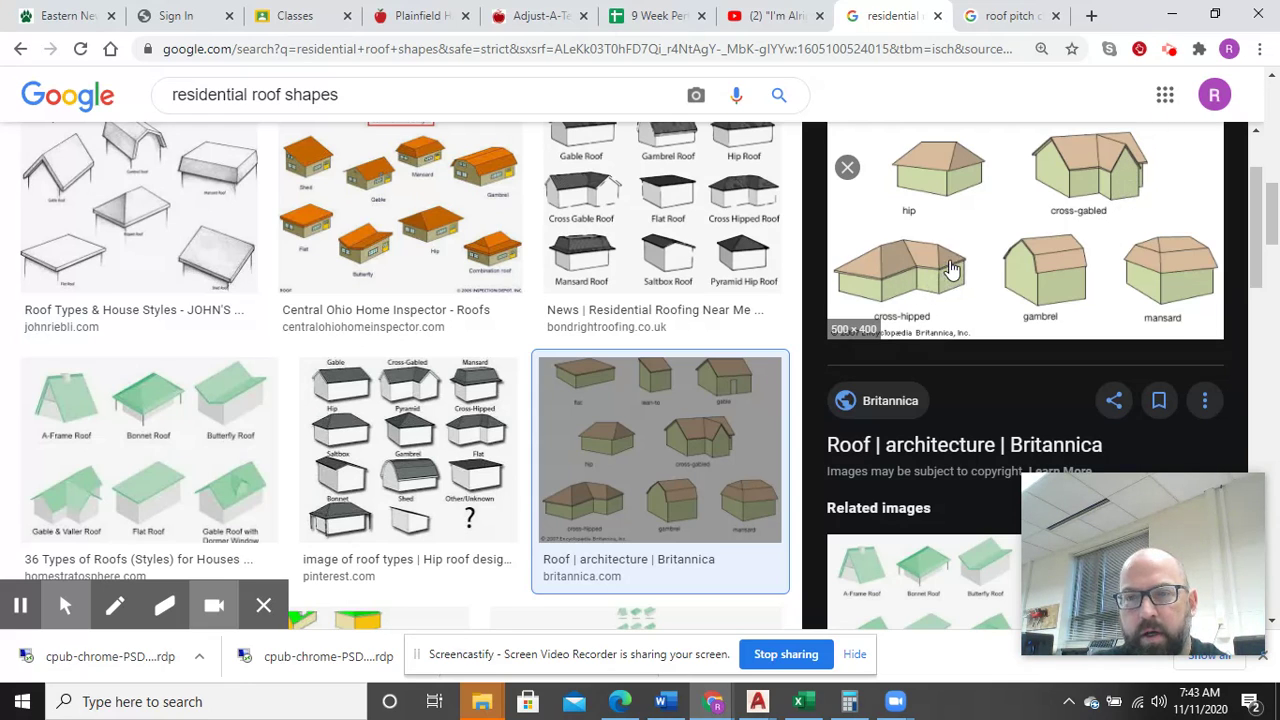
{"action": "left_click", "coordinate": [1013, 15]}
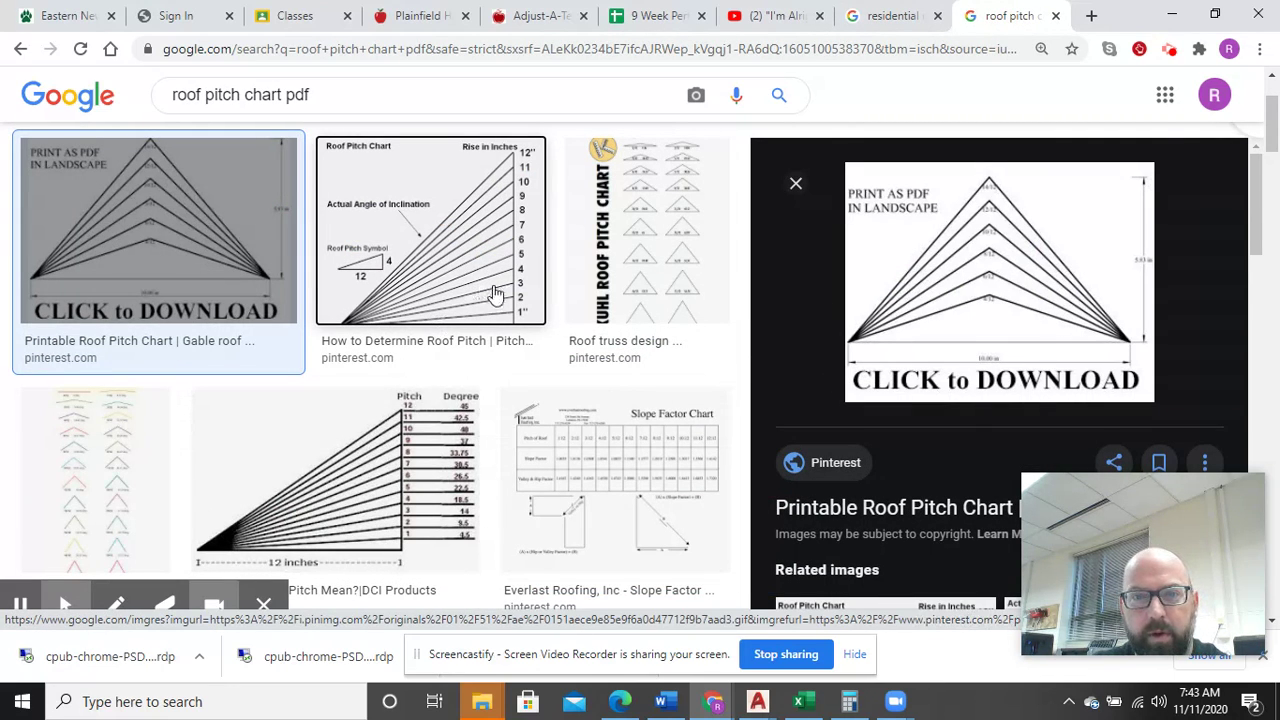
{"action": "left_click", "coordinate": [603, 283]}
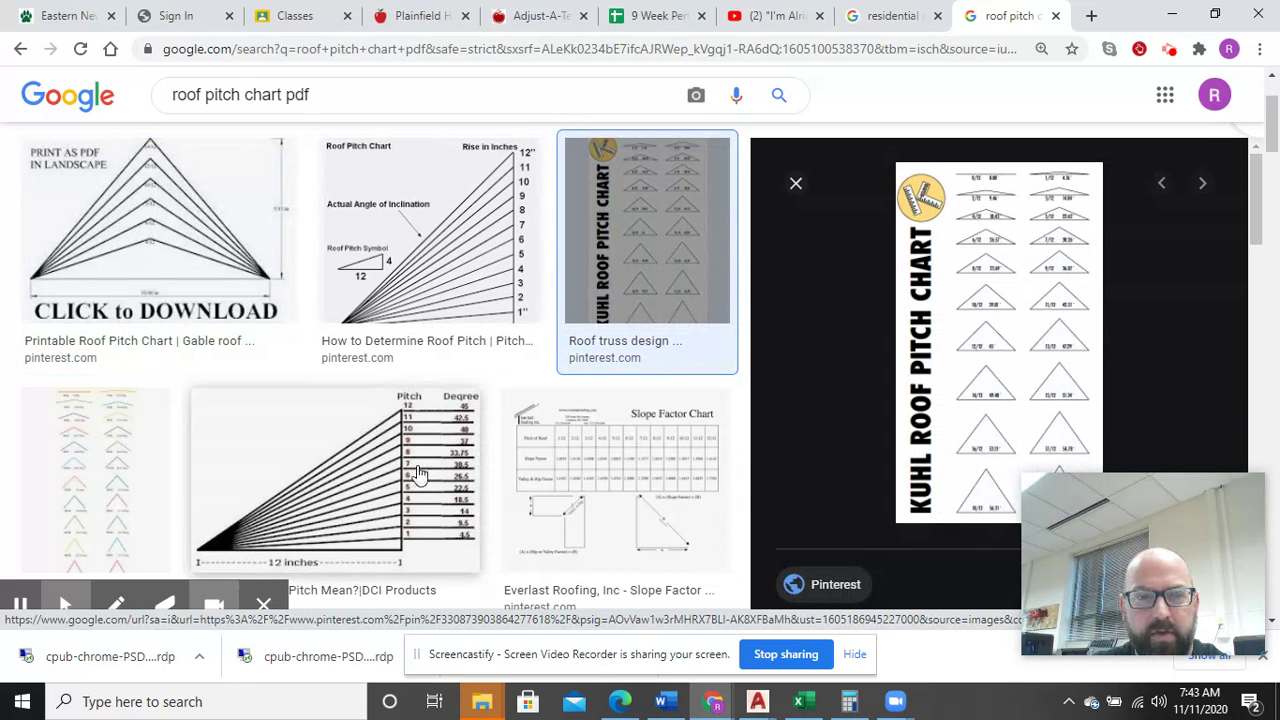
Step: Preview the DCI Products 'What does Roof Pitch Mean' chart pairing each pitch with degrees
{"action": "scroll", "coordinate": [419, 474], "scroll_direction": "down", "scroll_amount": 5}
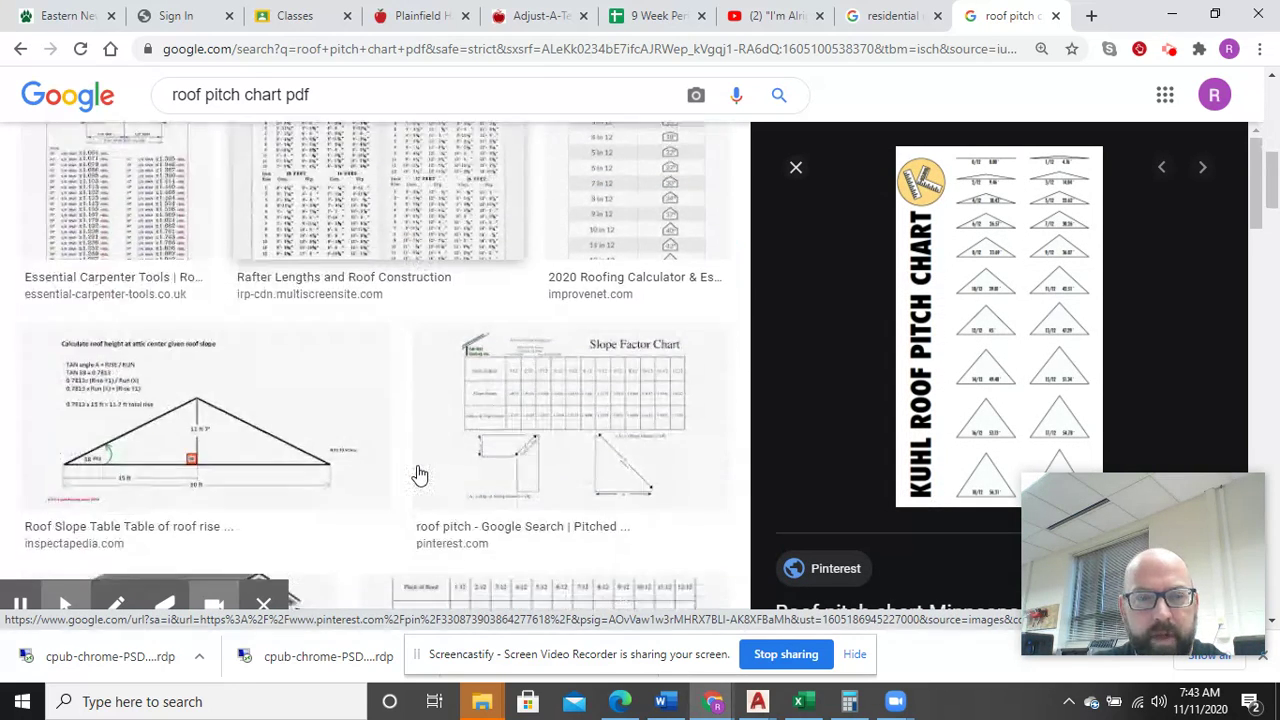
{"action": "scroll", "coordinate": [419, 474], "scroll_direction": "down", "scroll_amount": 1}
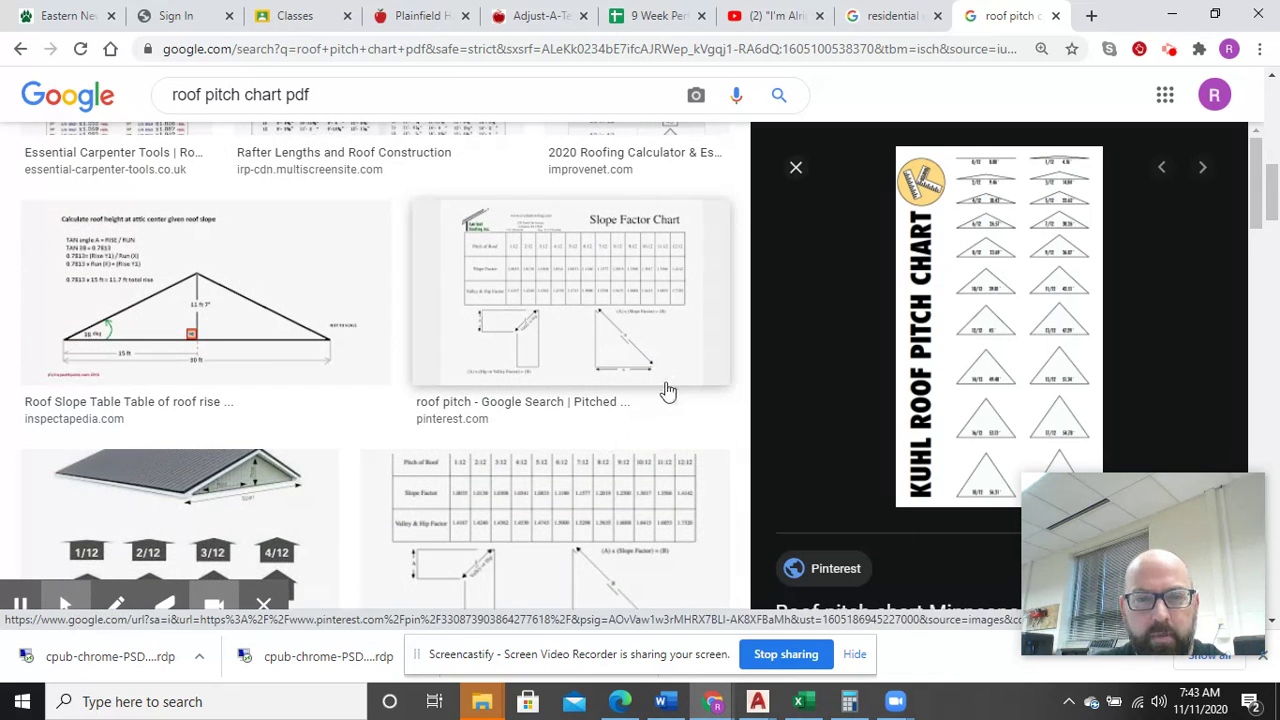
{"action": "scroll", "coordinate": [628, 488], "scroll_direction": "up", "scroll_amount": 1}
{"action": "scroll", "coordinate": [628, 488], "scroll_direction": "up", "scroll_amount": 4}
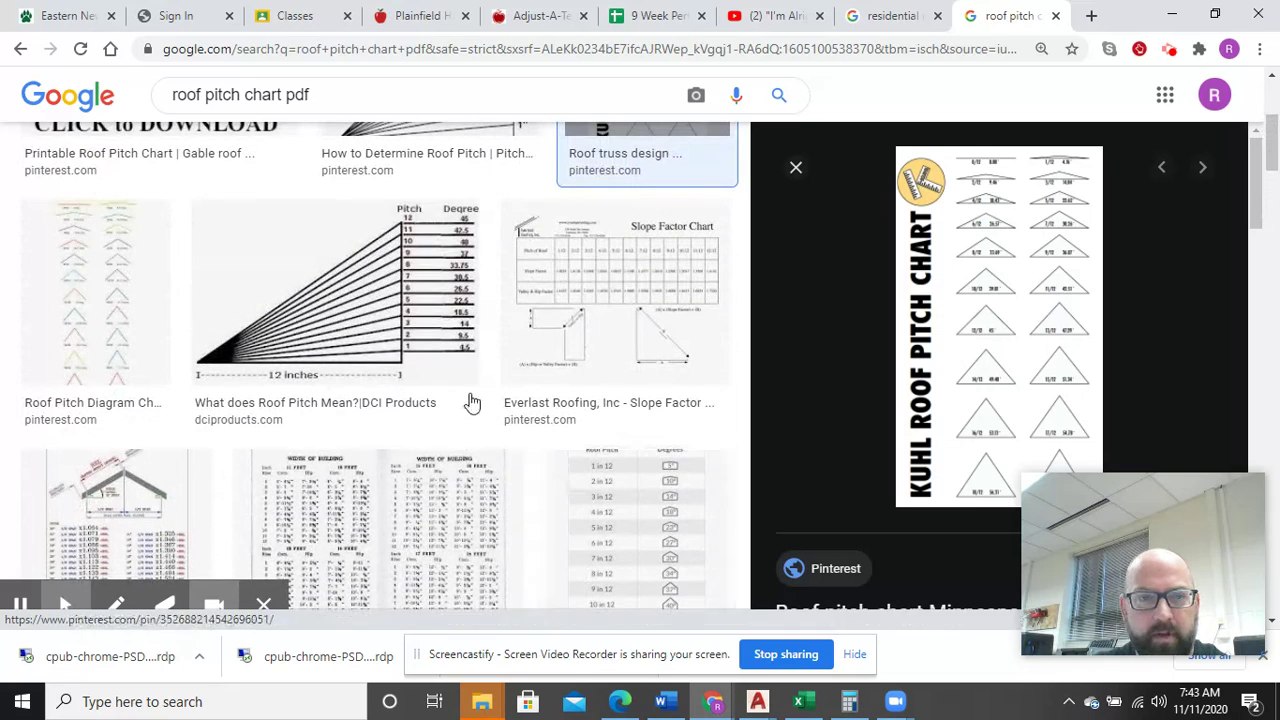
{"action": "left_click", "coordinate": [345, 340]}
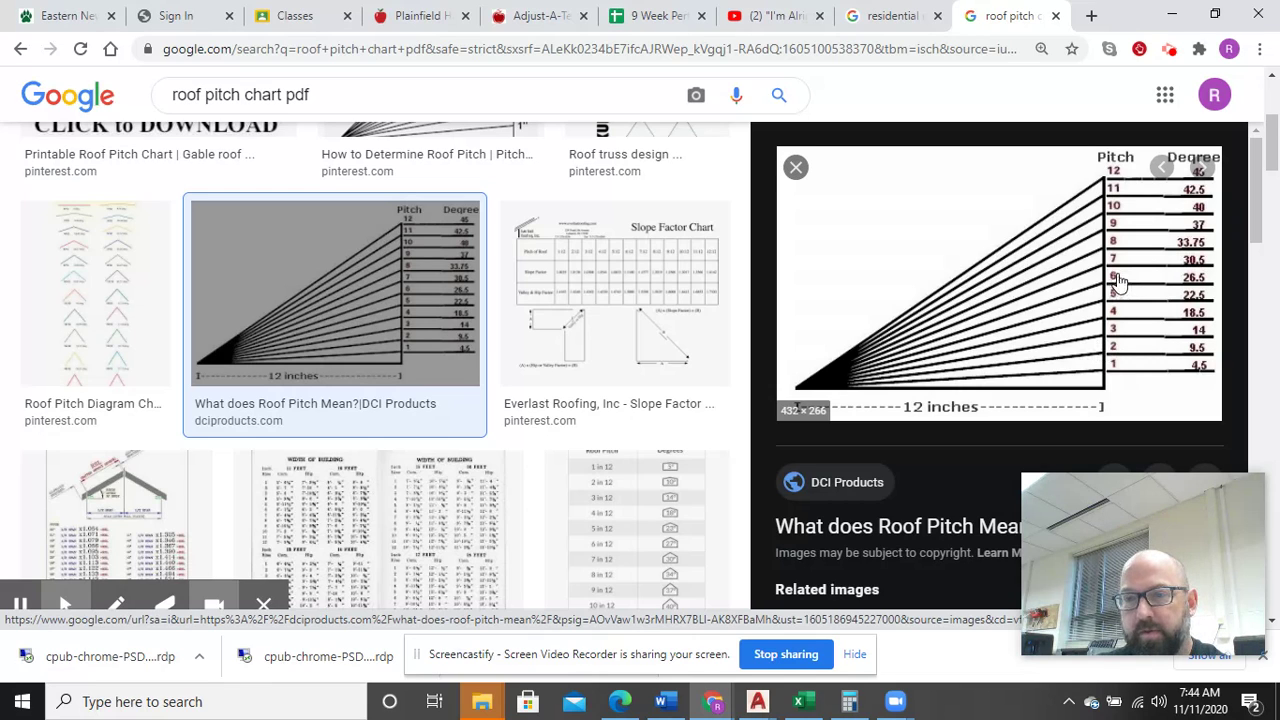
Step: Switch back to the AutoCAD guest house elevation drawing
{"action": "mouse_move", "coordinate": [812, 707]}
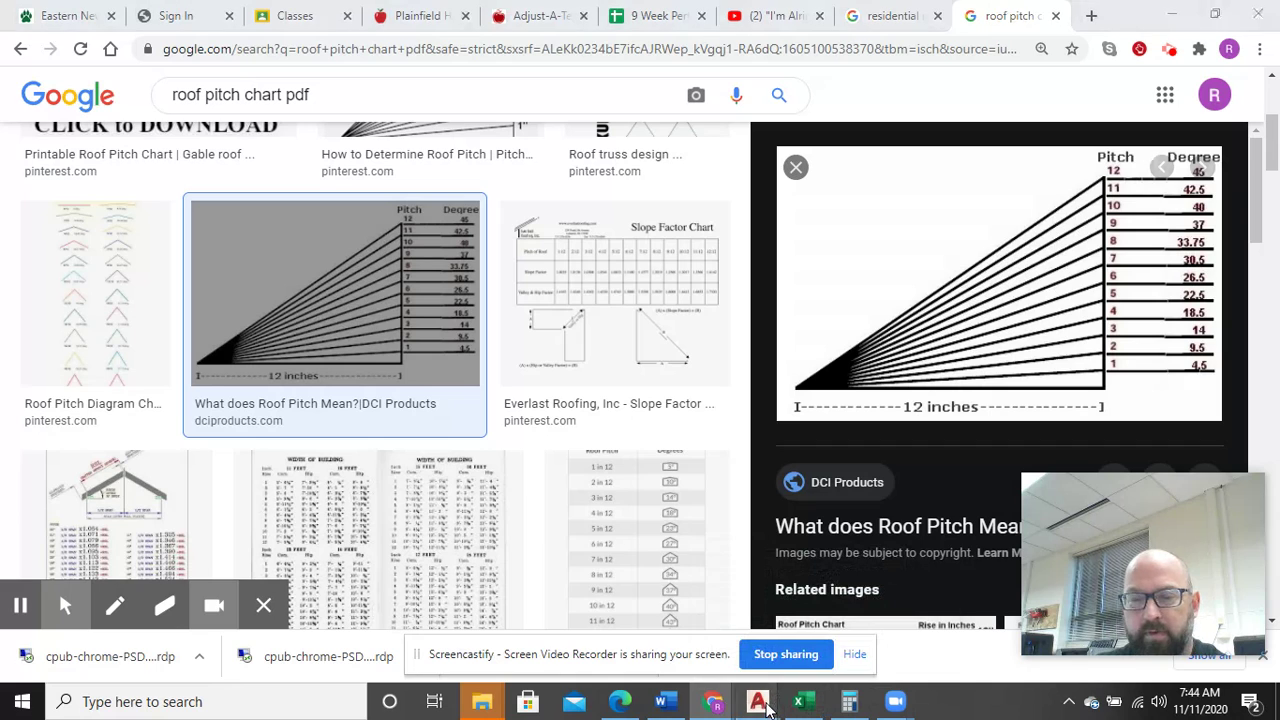
{"action": "mouse_move", "coordinate": [772, 708]}
{"action": "left_click", "coordinate": [945, 650]}
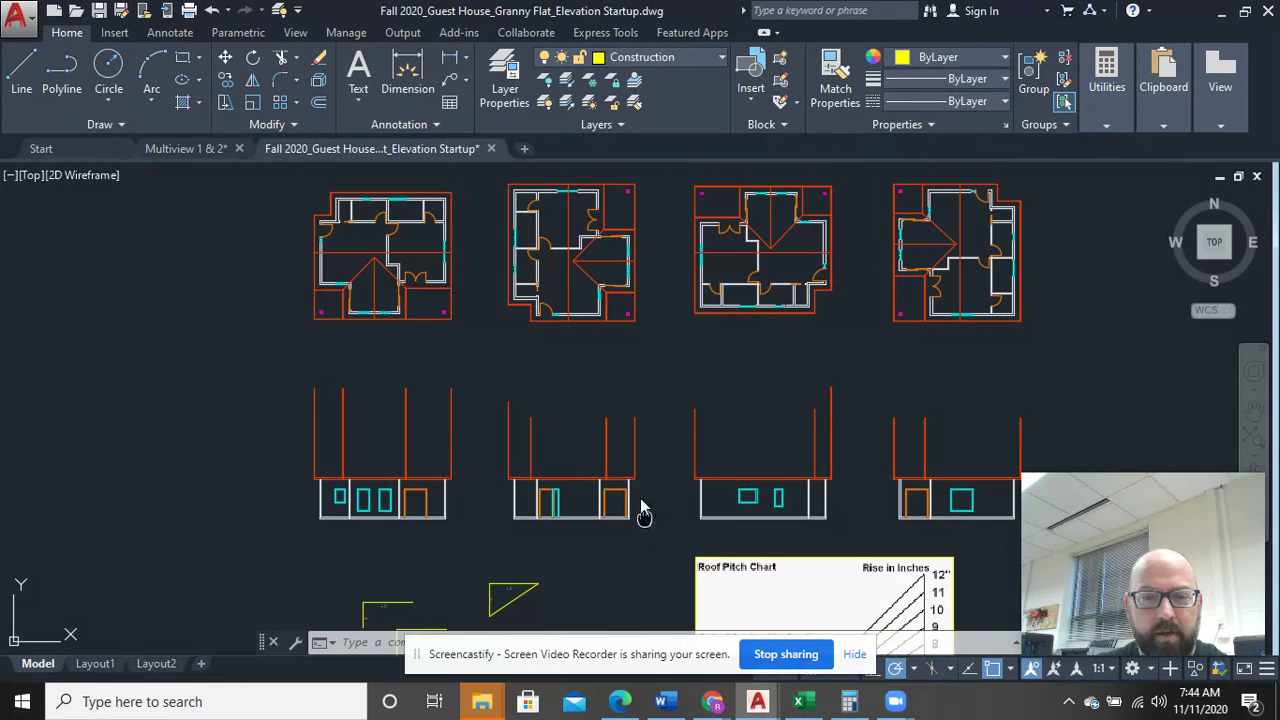
Step: Pan and zoom over the roof pitch chart and elevations, centring on the rightmost elevation
{"action": "middle_click_drag", "start_coordinate": [640, 509], "coordinate": [609, 371]}
{"action": "mouse_move", "coordinate": [749, 400]}
{"action": "middle_mouse_down"}
{"action": "mouse_move", "coordinate": [745, 475]}
{"action": "mouse_move", "coordinate": [703, 390]}
{"action": "middle_mouse_up"}
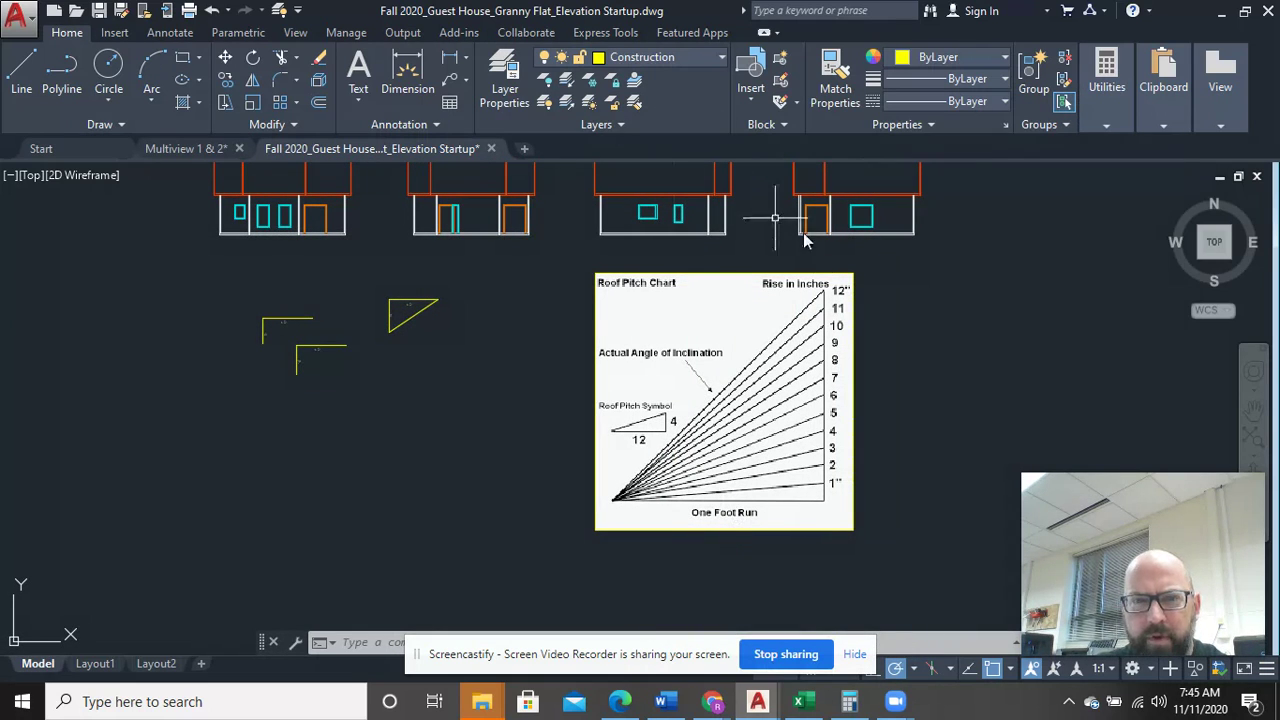
{"action": "scroll", "coordinate": [742, 461], "scroll_direction": "up", "scroll_amount": 2}
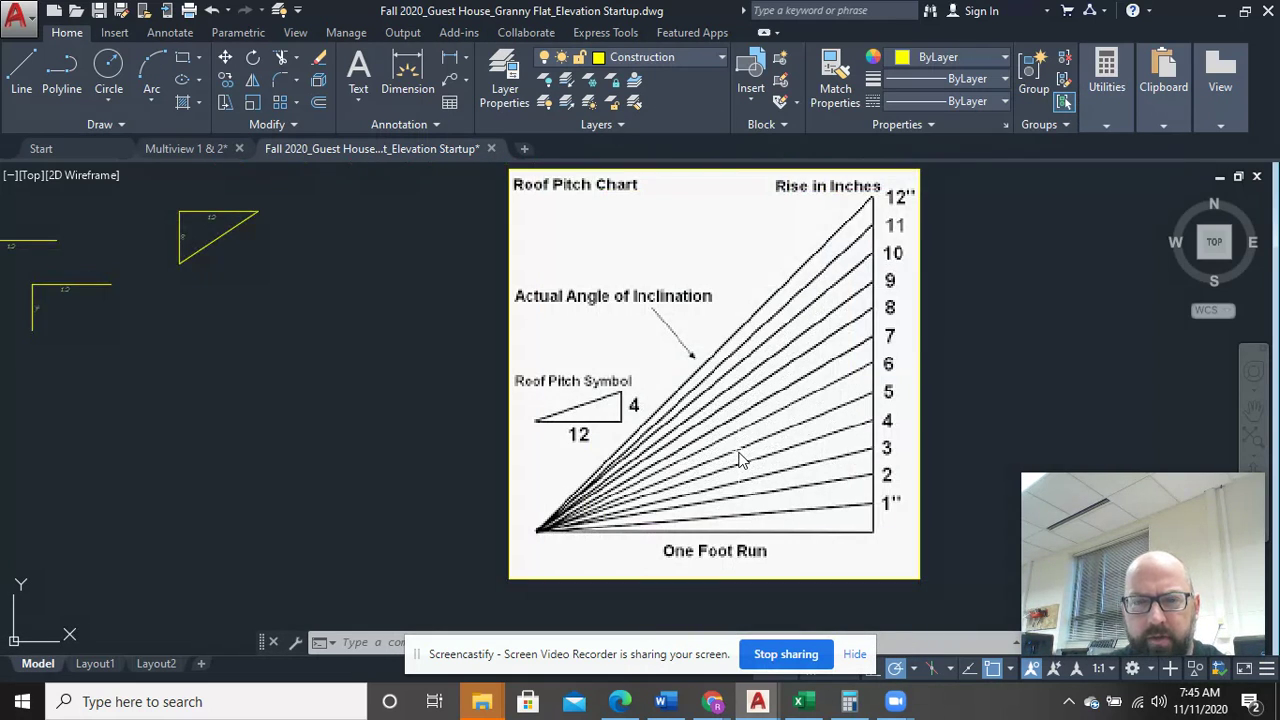
{"action": "scroll", "coordinate": [741, 459], "scroll_direction": "down", "scroll_amount": 2}
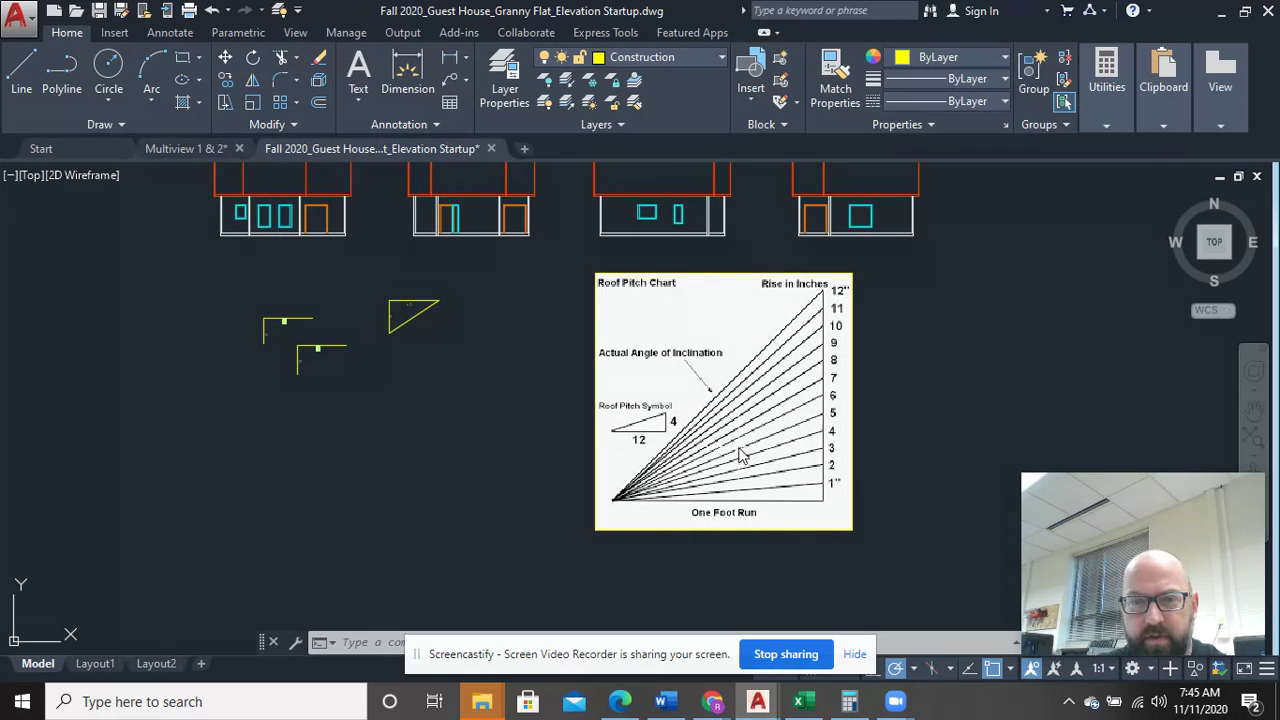
{"action": "scroll", "coordinate": [741, 456], "scroll_direction": "up", "scroll_amount": 2}
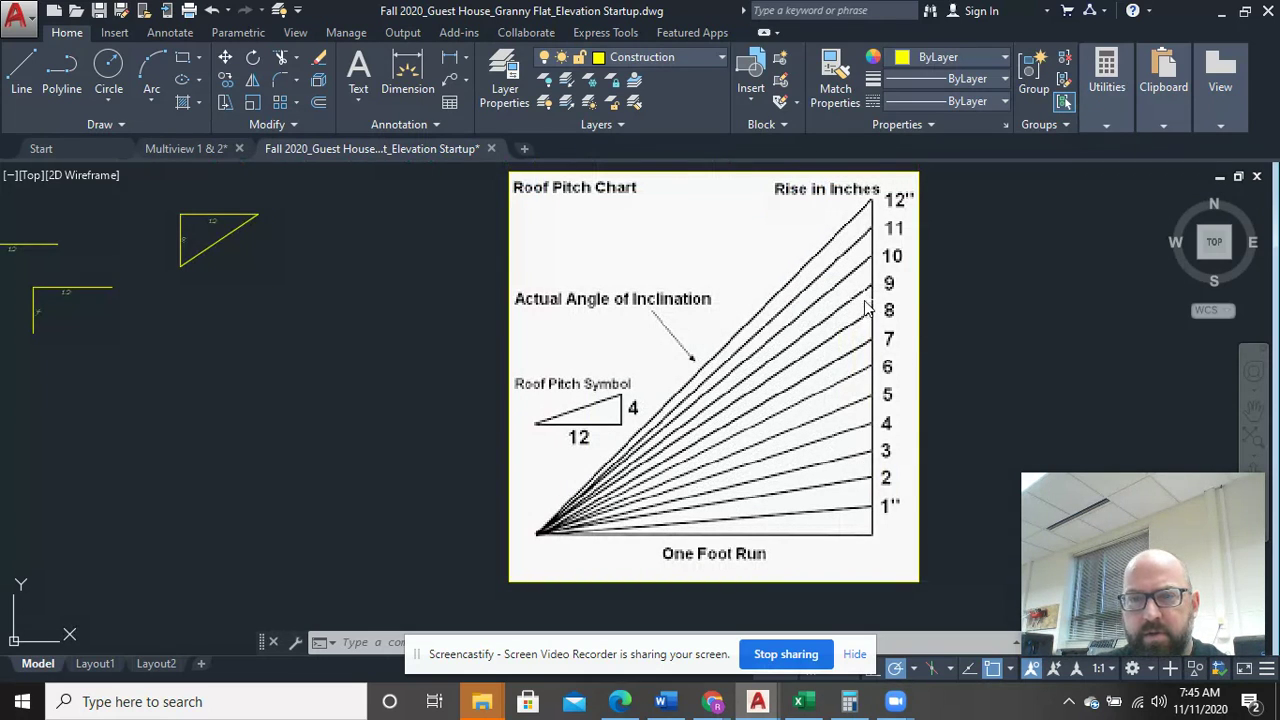
{"action": "scroll", "coordinate": [866, 318], "scroll_direction": "down", "scroll_amount": 10}
{"action": "scroll", "coordinate": [790, 478], "scroll_direction": "up", "scroll_amount": 10}
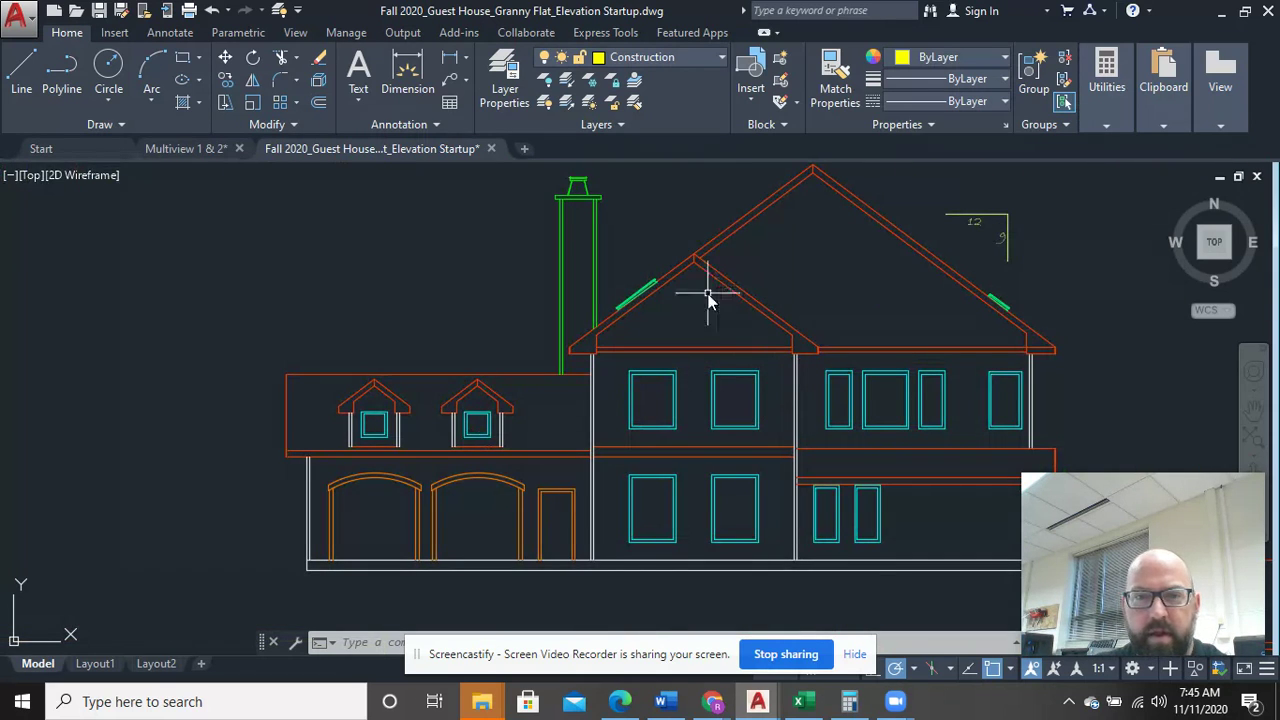
{"action": "scroll", "coordinate": [740, 266], "scroll_direction": "down", "scroll_amount": 8}
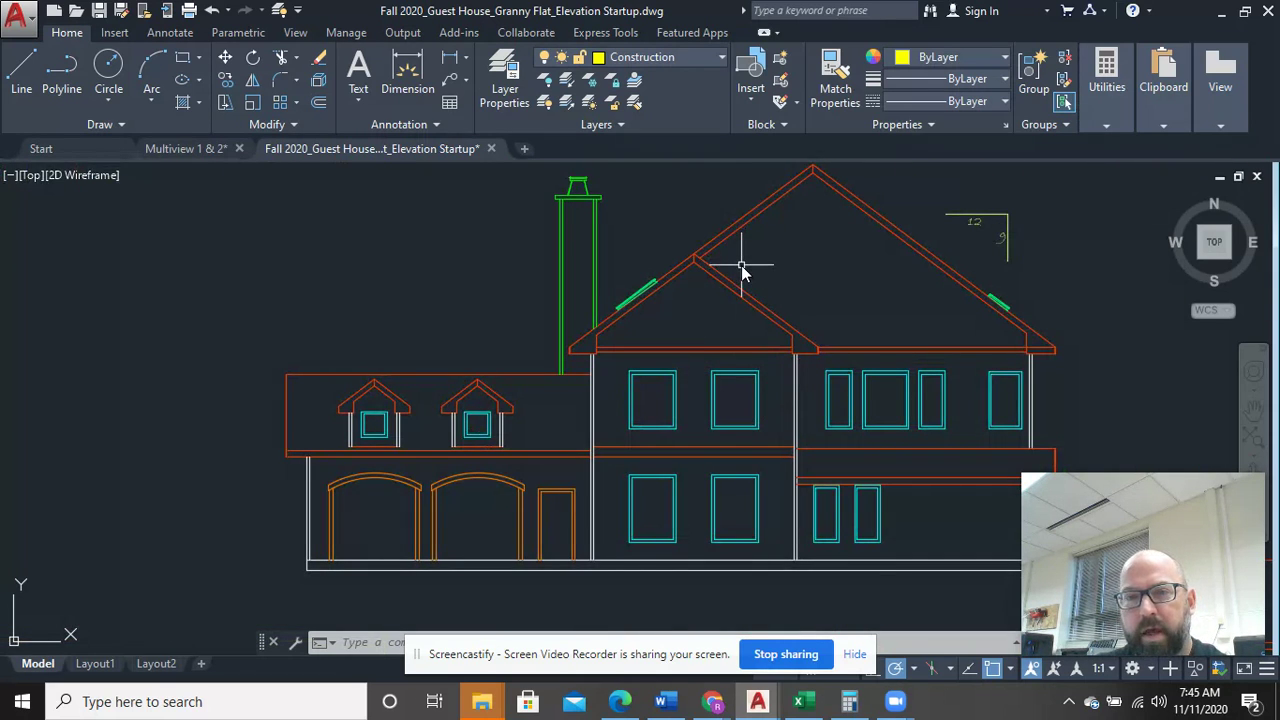
{"action": "middle_click_drag", "start_coordinate": [877, 277], "coordinate": [809, 486]}
{"action": "scroll", "coordinate": [800, 330], "scroll_direction": "down", "scroll_amount": 3}
{"action": "scroll", "coordinate": [809, 486], "scroll_direction": "up", "scroll_amount": 6}
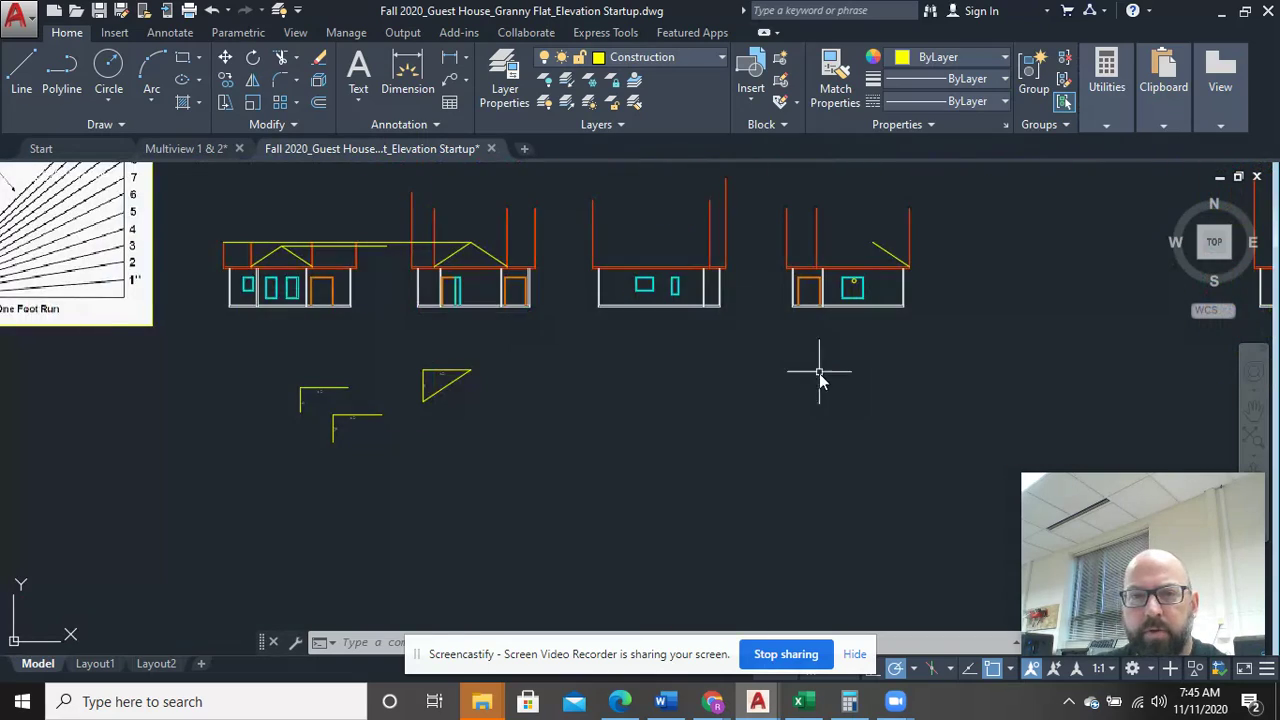
{"action": "scroll", "coordinate": [740, 410], "scroll_direction": "up", "scroll_amount": 4}
{"action": "mouse_move", "coordinate": [749, 400]}
{"action": "middle_mouse_down"}
{"action": "mouse_move", "coordinate": [548, 556]}
{"action": "mouse_move", "coordinate": [507, 614]}
{"action": "middle_mouse_up"}
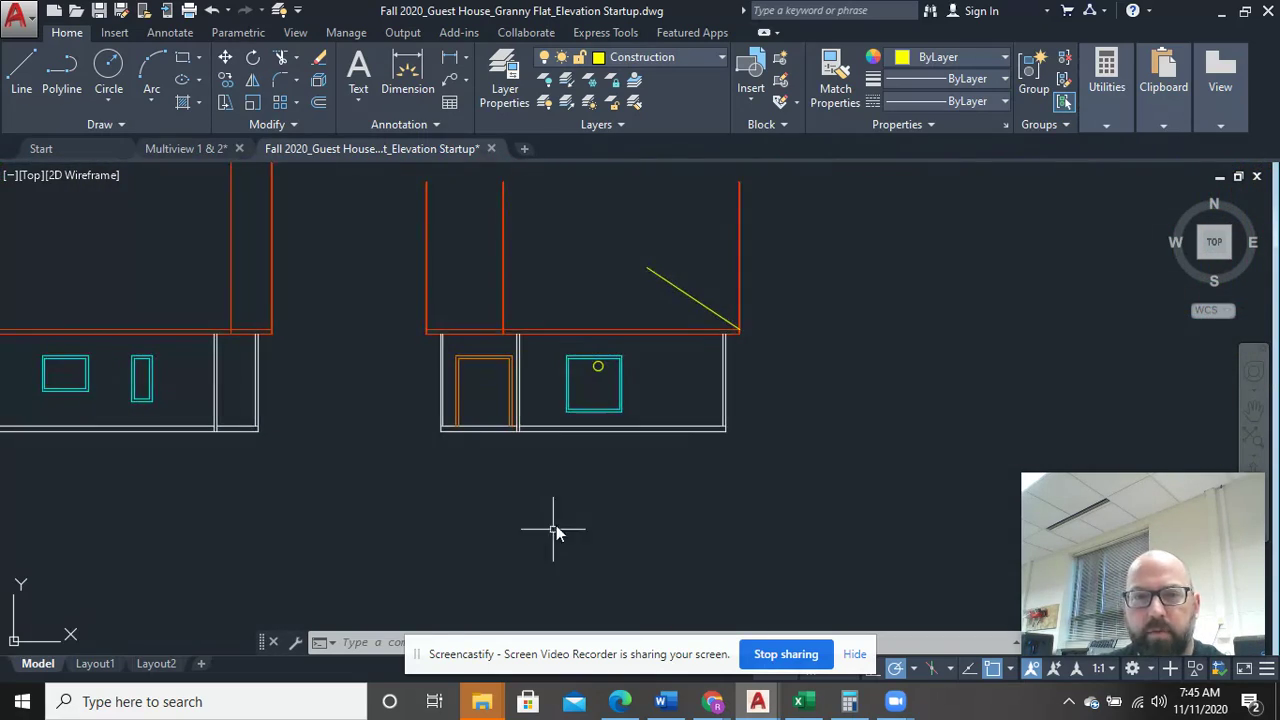
Step: Draw a closed right triangle with a vertical leg and a 12' horizontal run beside the elevation
{"action": "left_click", "coordinate": [27, 68]}
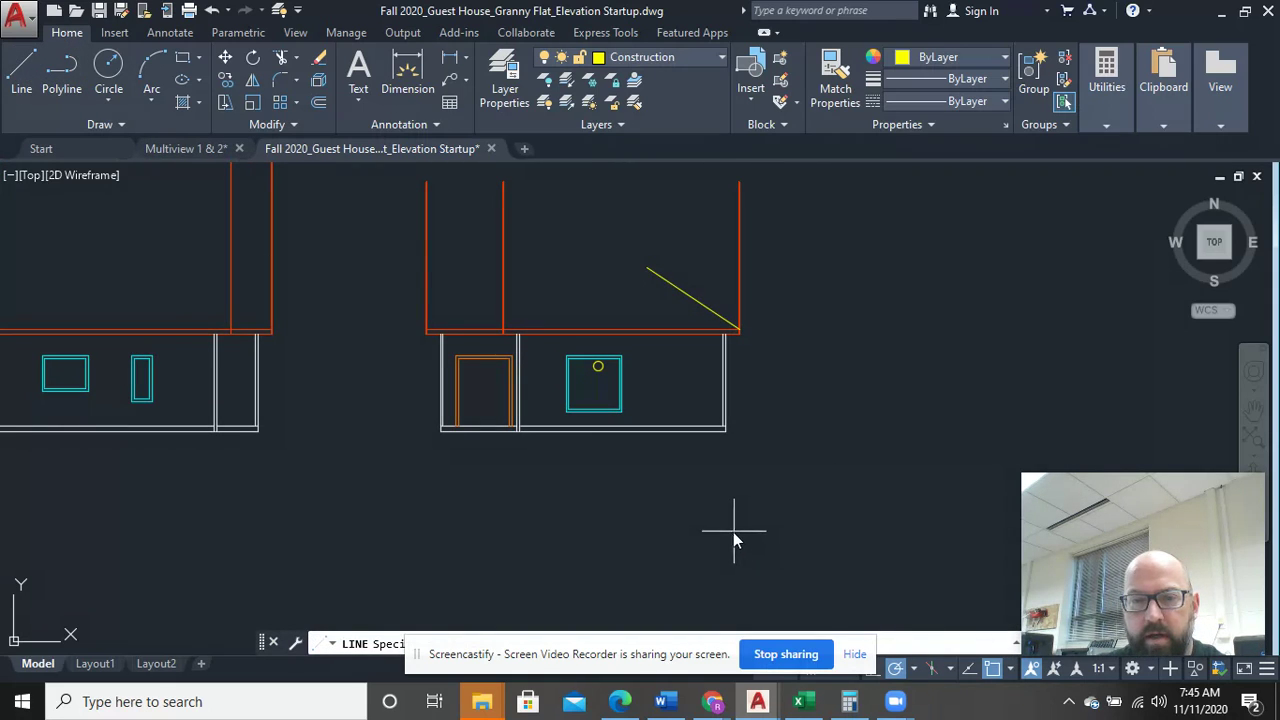
{"action": "left_click", "coordinate": [813, 420]}
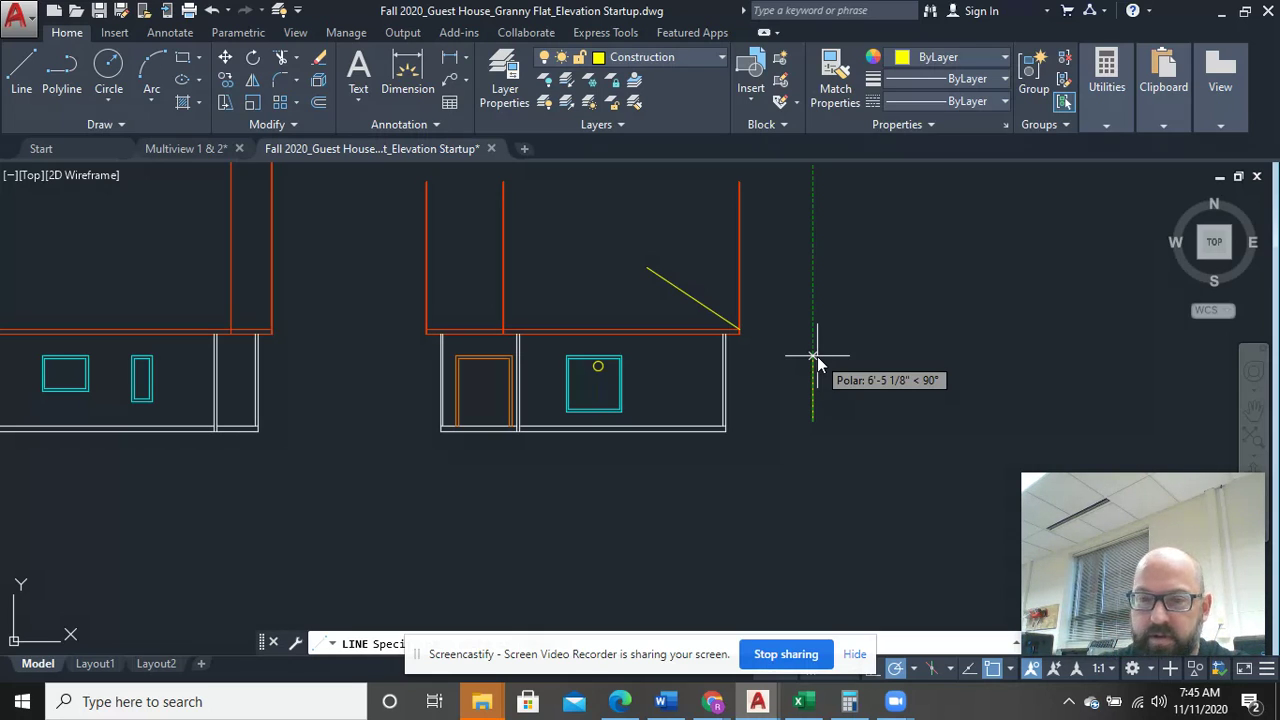
{"action": "left_click", "coordinate": [813, 340]}
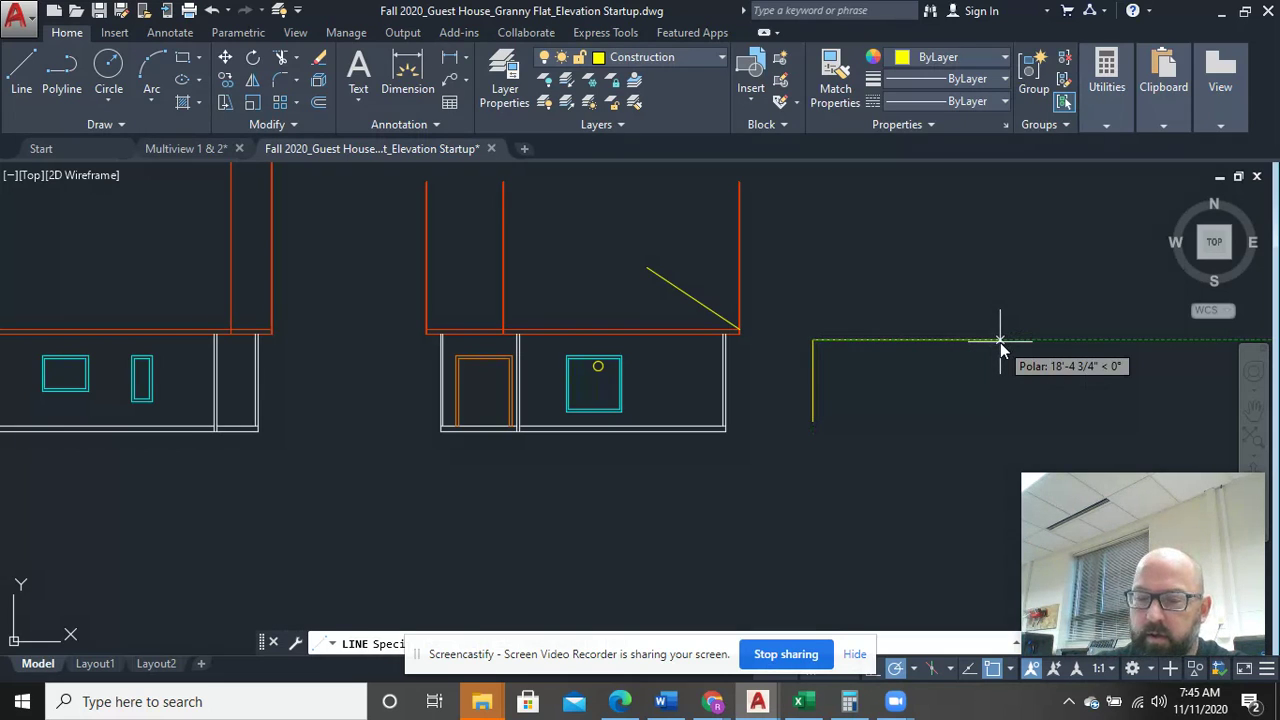
{"action": "type", "text": "12'"}
{"action": "key", "text": "Return"}
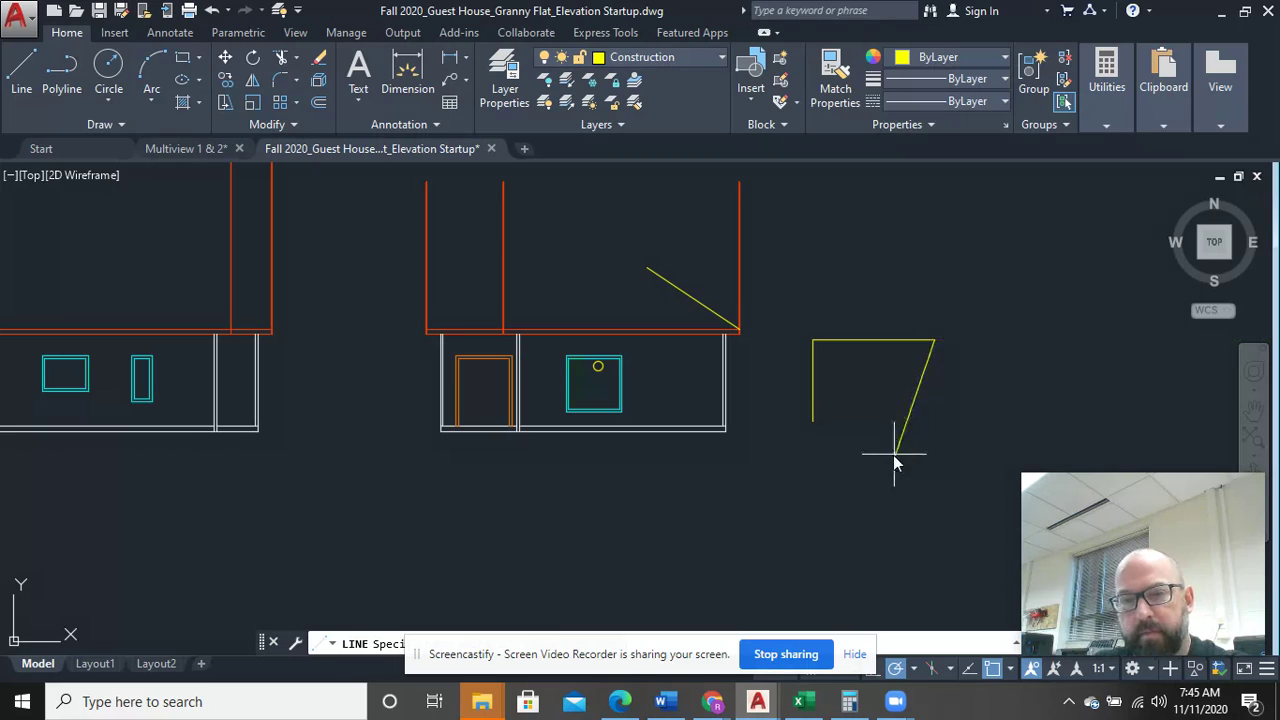
{"action": "left_click", "coordinate": [814, 421]}
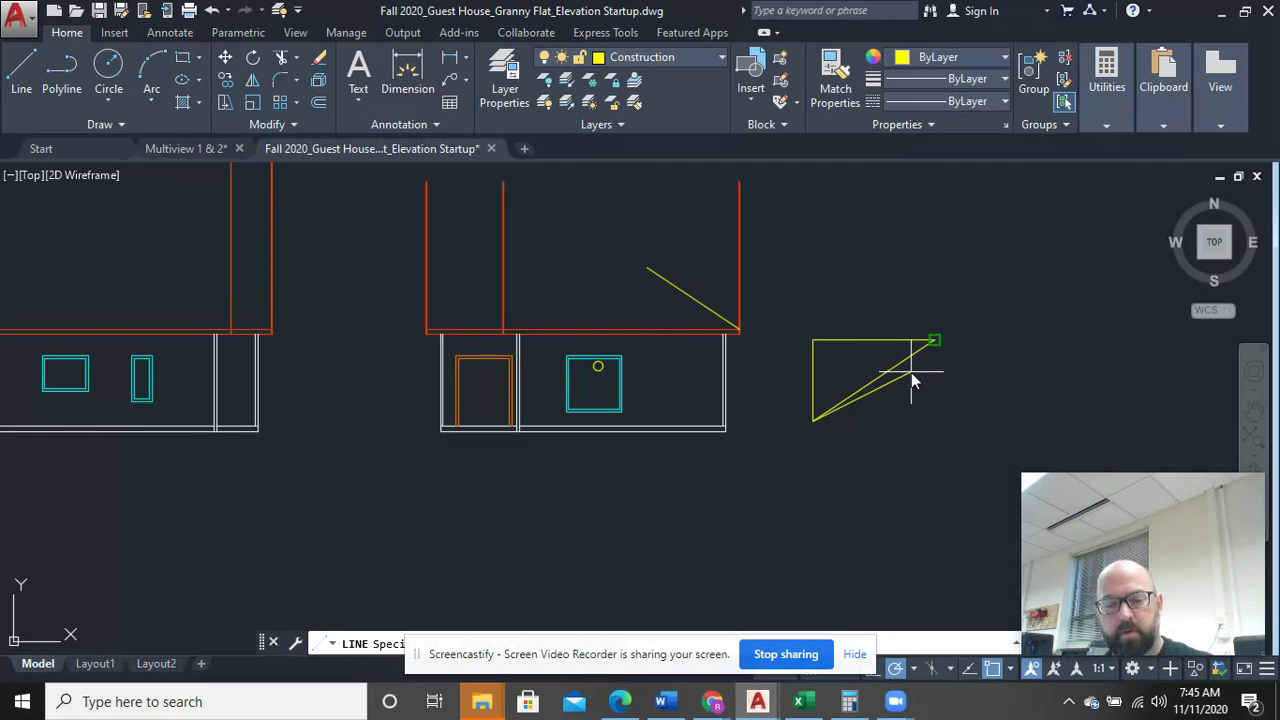
{"action": "left_click", "coordinate": [924, 449]}
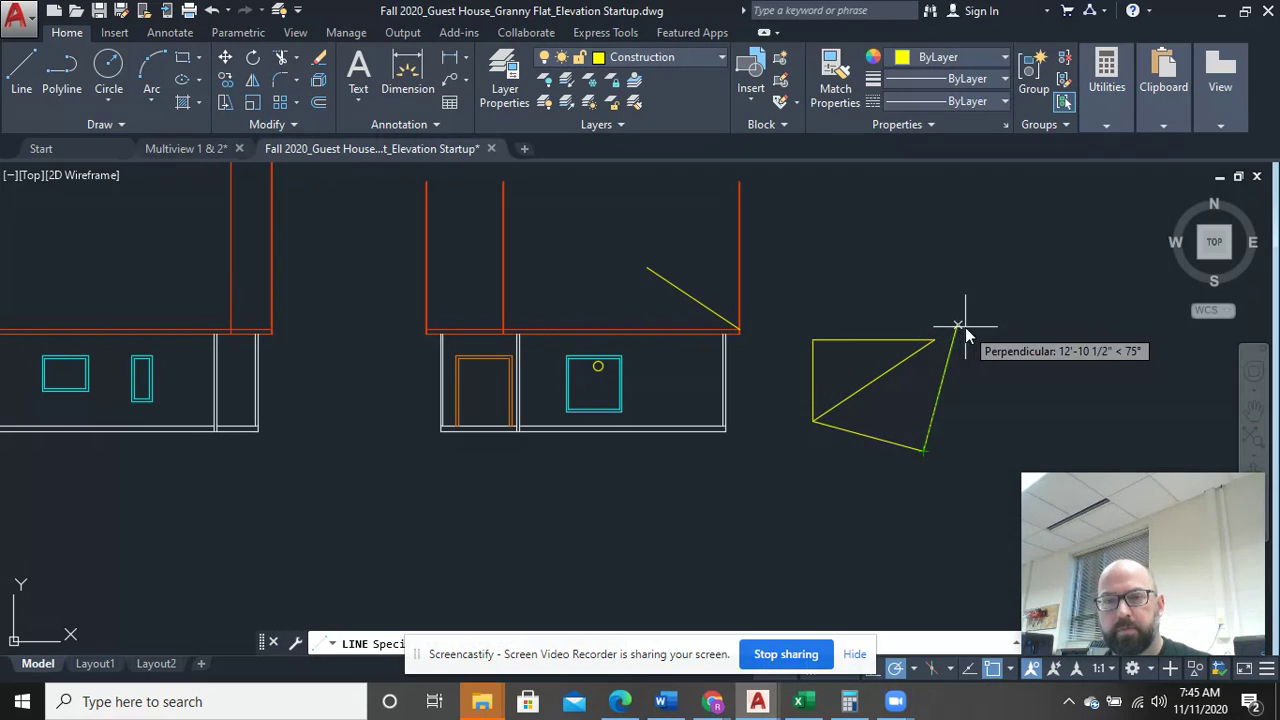
{"action": "right_click", "coordinate": [957, 337]}
{"action": "left_click", "coordinate": [1014, 340]}
Step: Erase the stray extra line and zoom in on the triangle
{"action": "left_click", "coordinate": [933, 488]}
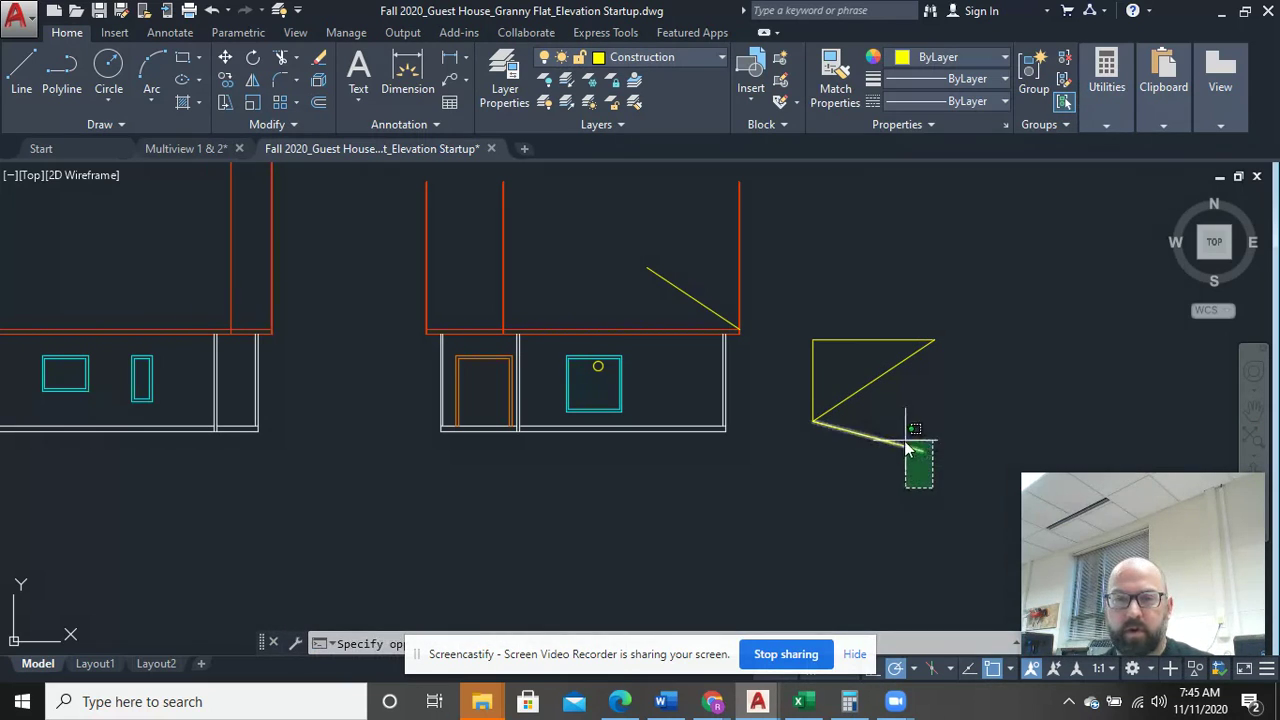
{"action": "left_click", "coordinate": [905, 450]}
{"action": "type", "text": "e"}
{"action": "key", "text": "Return"}
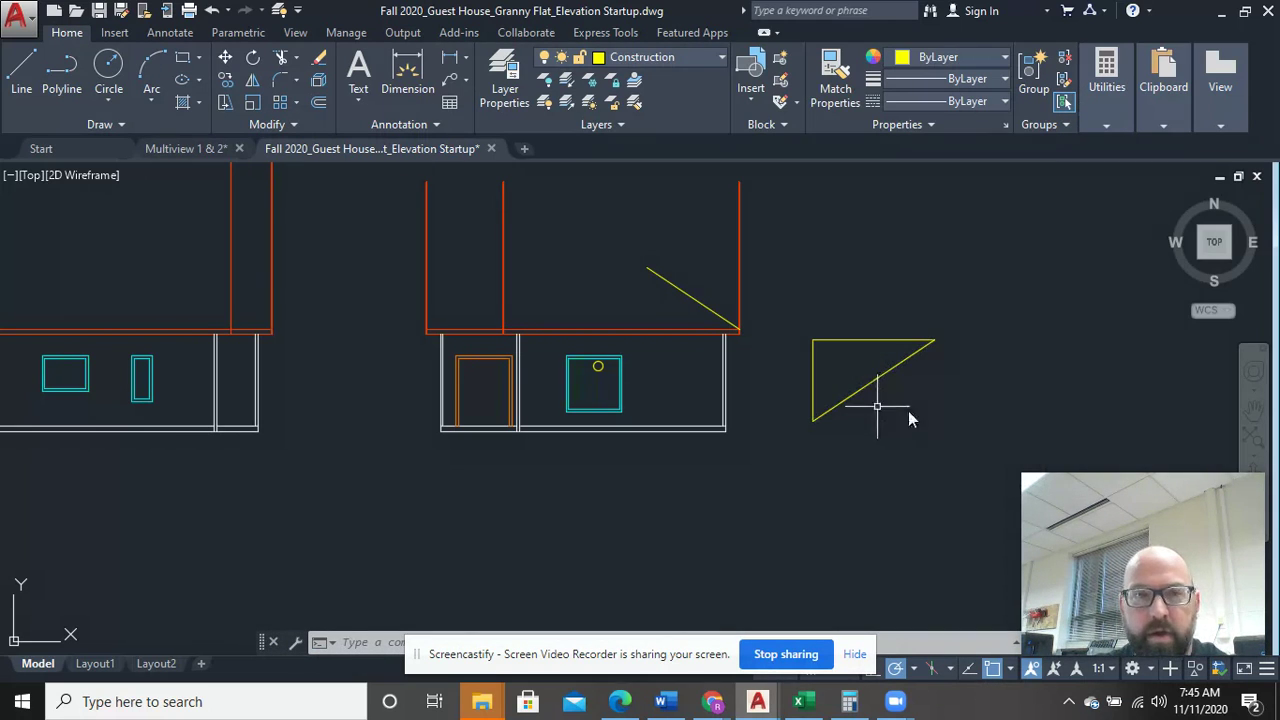
{"action": "mouse_move", "coordinate": [868, 300]}
{"action": "middle_mouse_down"}
{"action": "mouse_move", "coordinate": [526, 176]}
{"action": "mouse_move", "coordinate": [521, 156]}
{"action": "middle_mouse_up"}
Step: Add a multiline text label '8' inside the pitch triangle
{"action": "scroll", "coordinate": [734, 256], "scroll_direction": "up", "scroll_amount": 5}
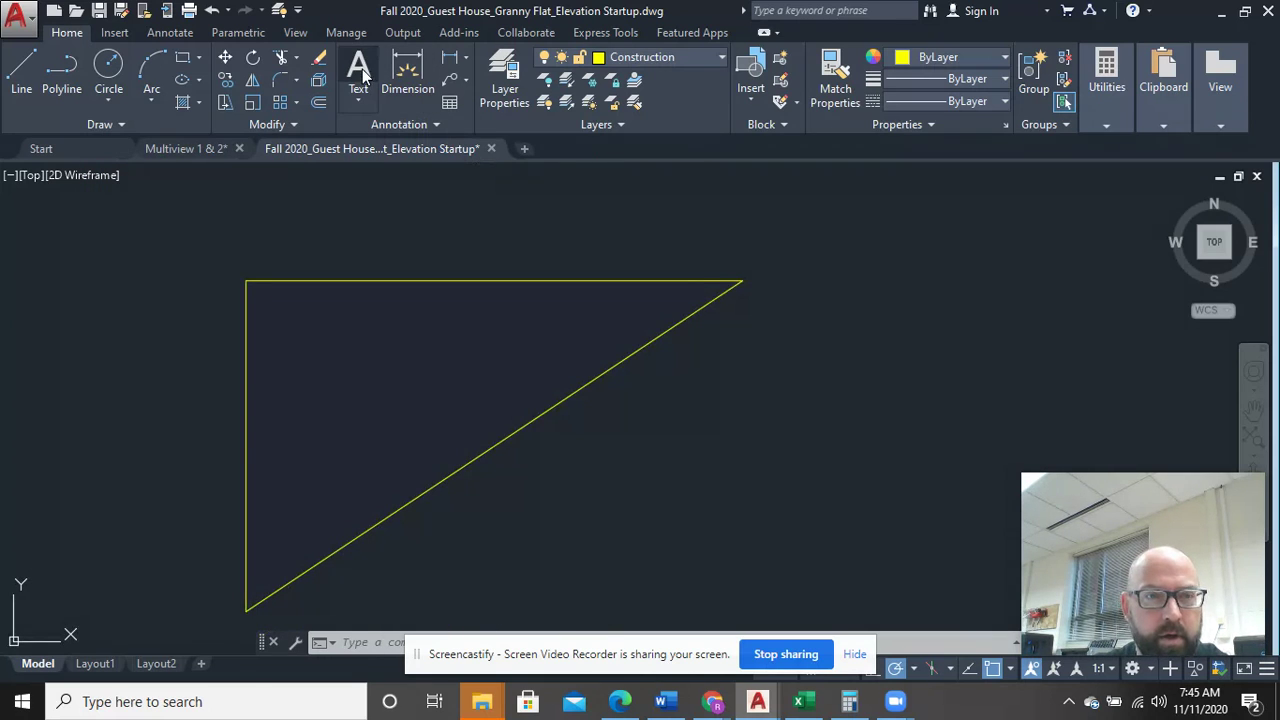
{"action": "left_click", "coordinate": [360, 70]}
{"action": "left_click", "coordinate": [268, 403]}
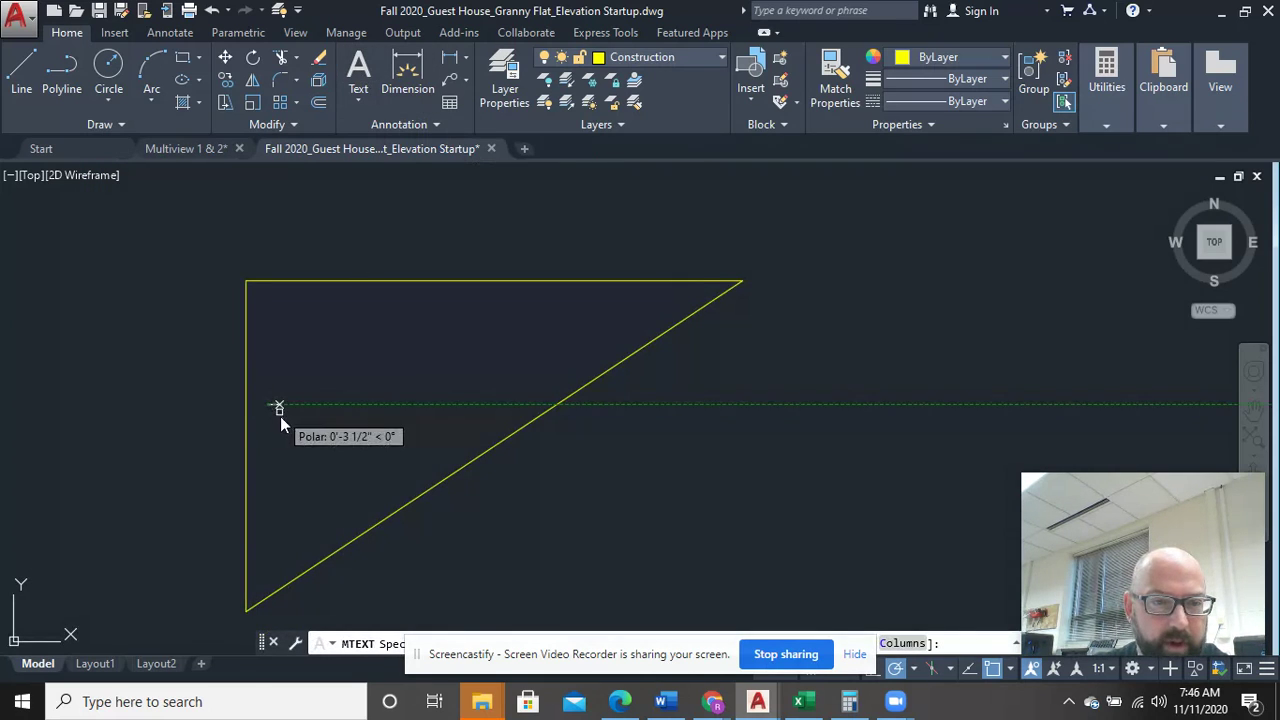
{"action": "left_click", "coordinate": [309, 438]}
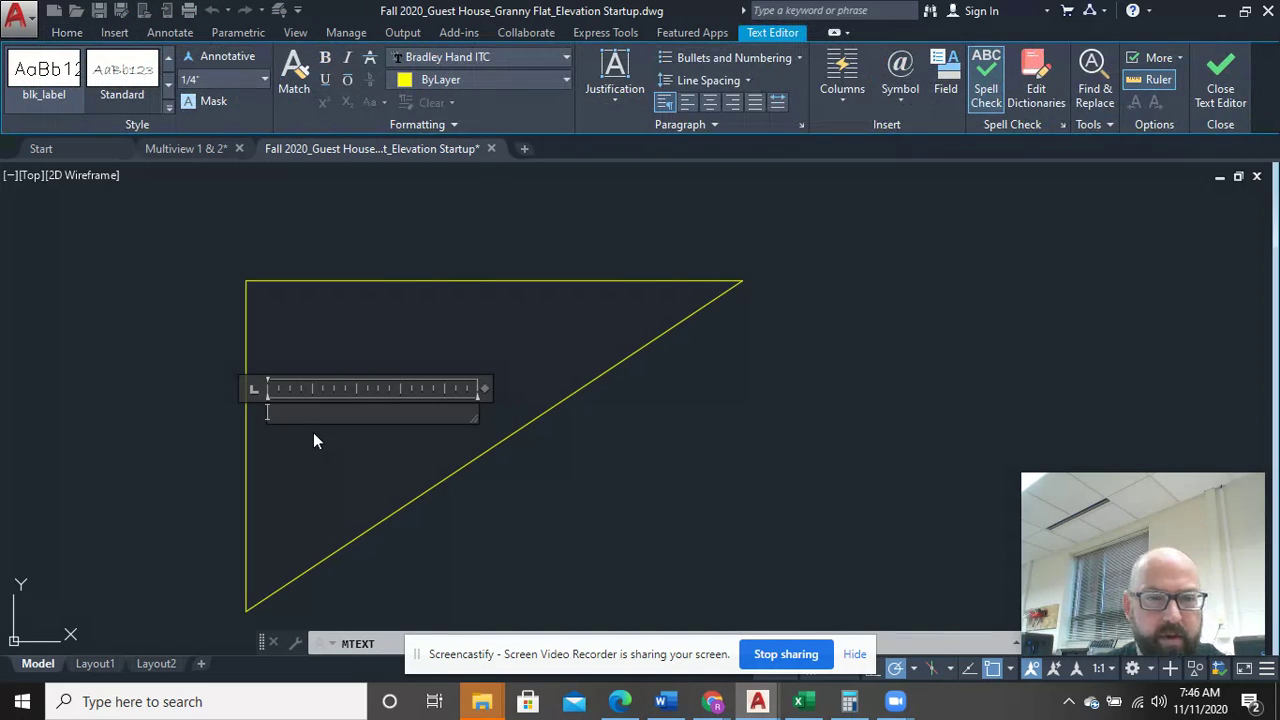
{"action": "type", "text": "8"}
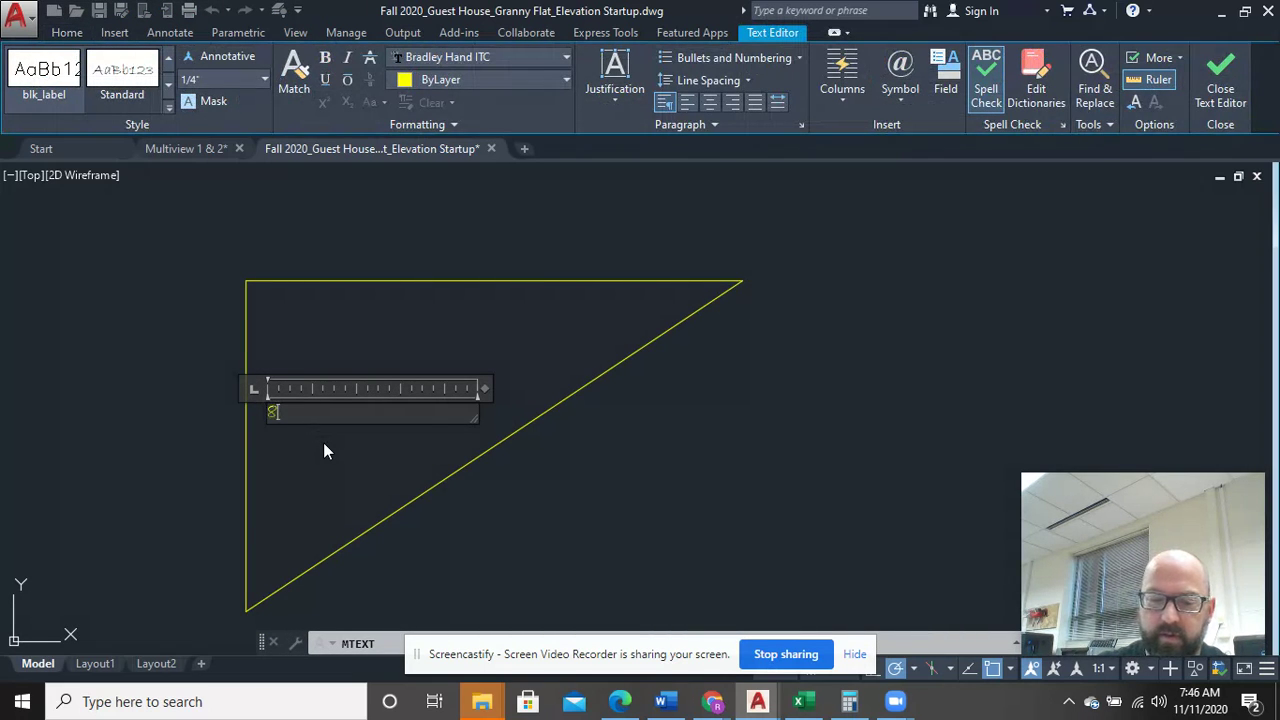
{"action": "key", "text": "Return"}
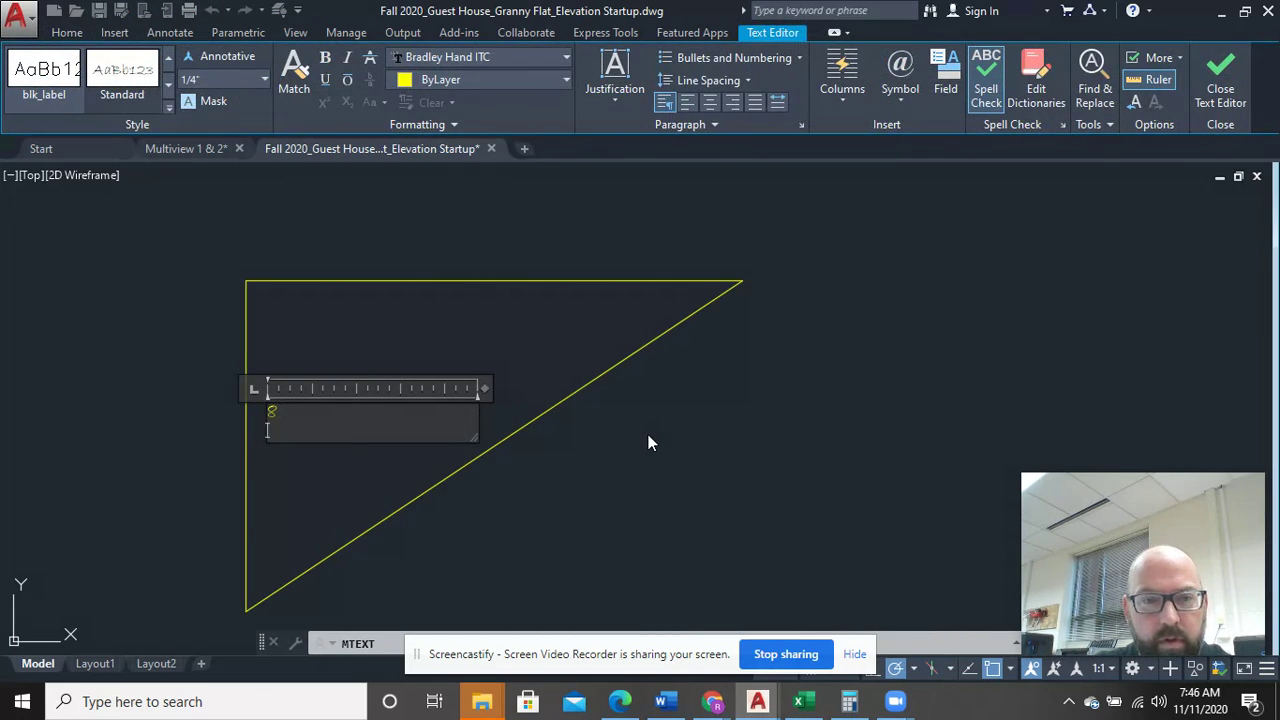
{"action": "left_click", "coordinate": [648, 443]}
Step: Try scaling the 8 label, cancel it, and undo the label changes
{"action": "left_click", "coordinate": [354, 433]}
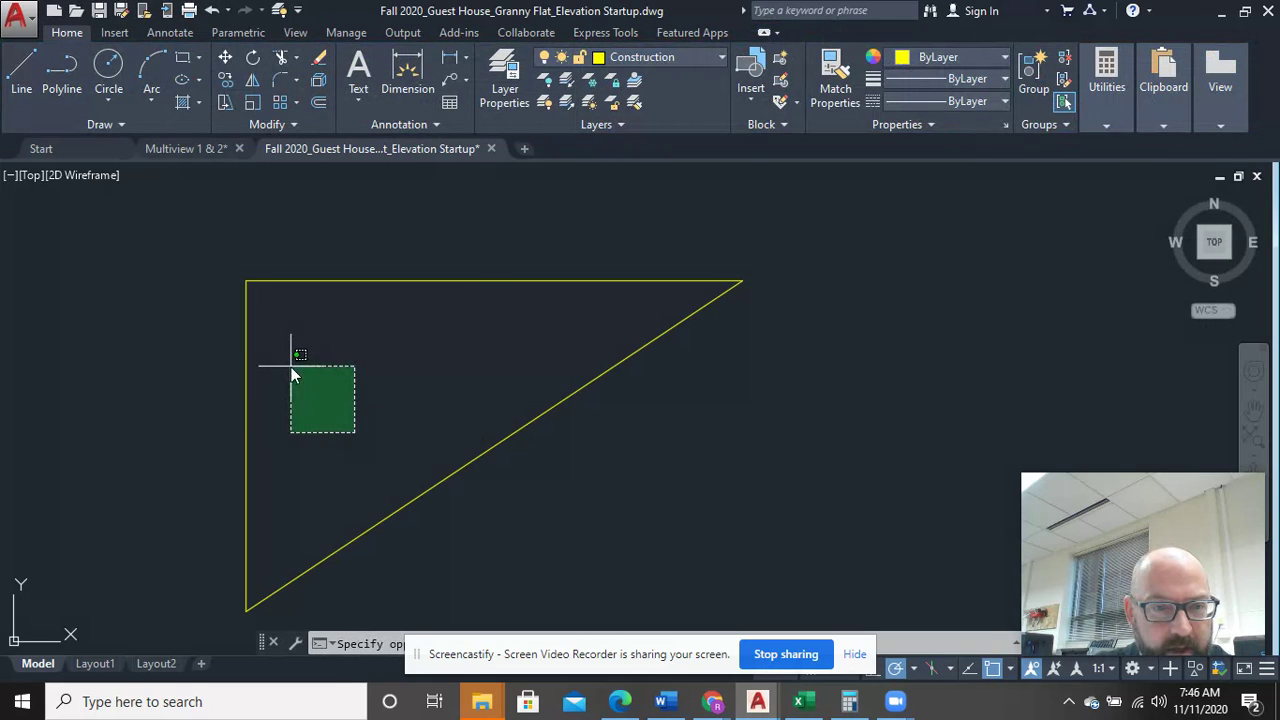
{"action": "left_click", "coordinate": [263, 372]}
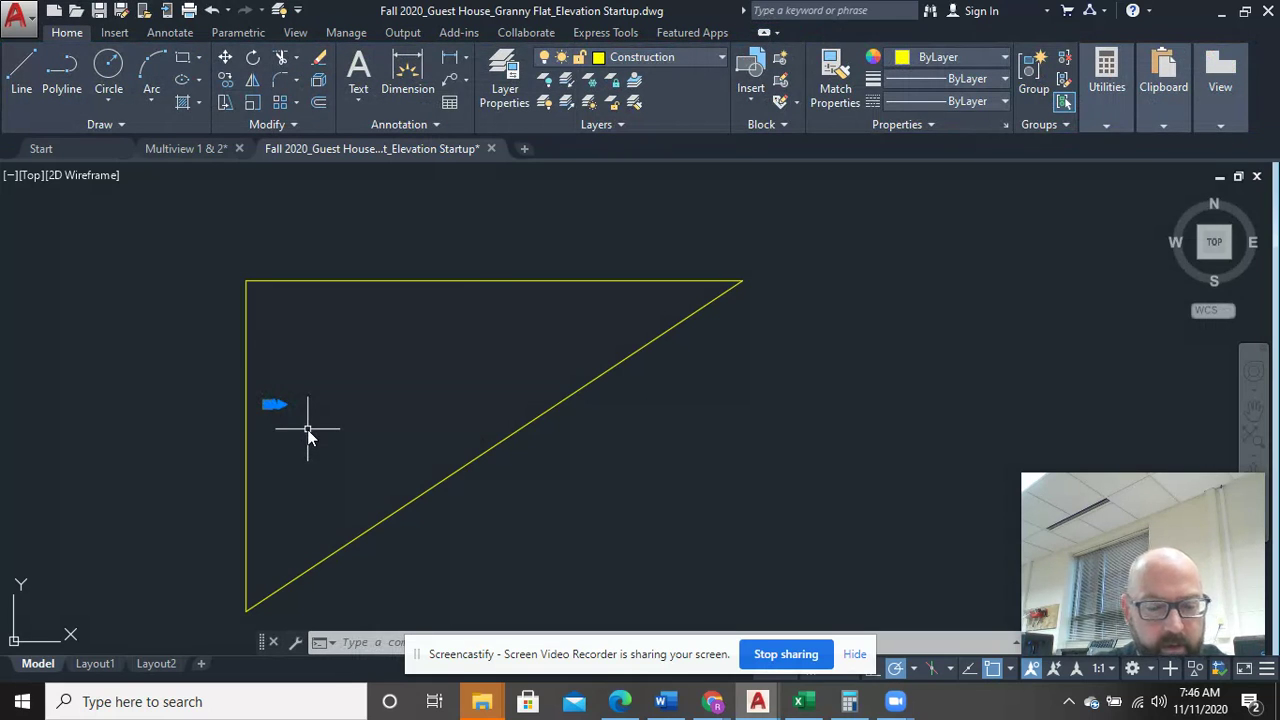
{"action": "type", "text": "sc"}
{"action": "key", "text": "Return"}
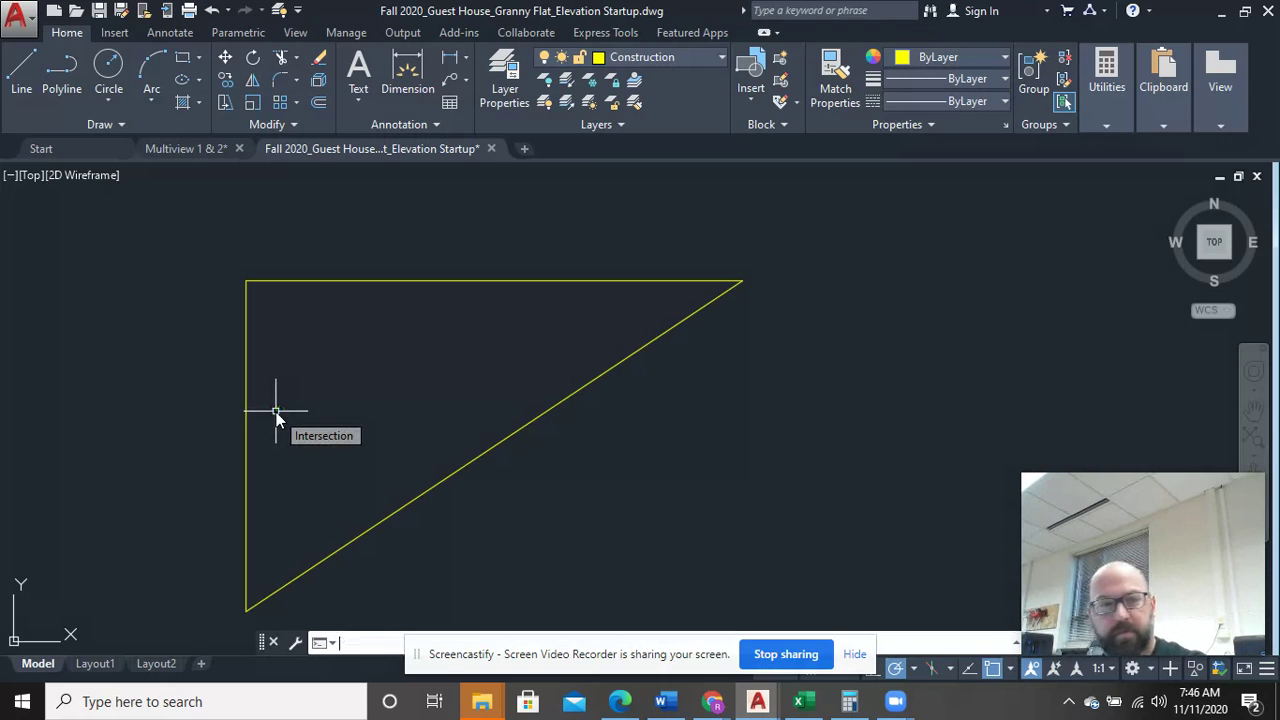
{"action": "key", "text": "Escape"}
{"action": "left_click", "coordinate": [349, 450]}
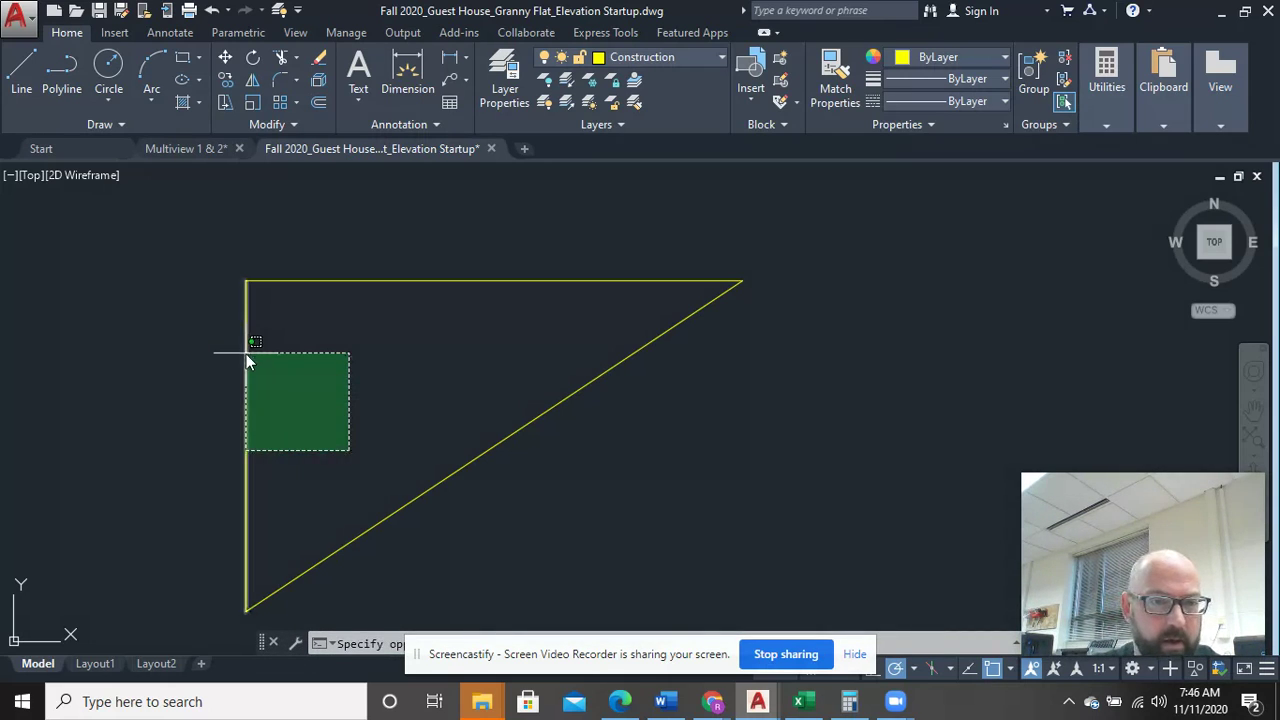
{"action": "left_click", "coordinate": [268, 352]}
{"action": "left_click", "coordinate": [315, 466]}
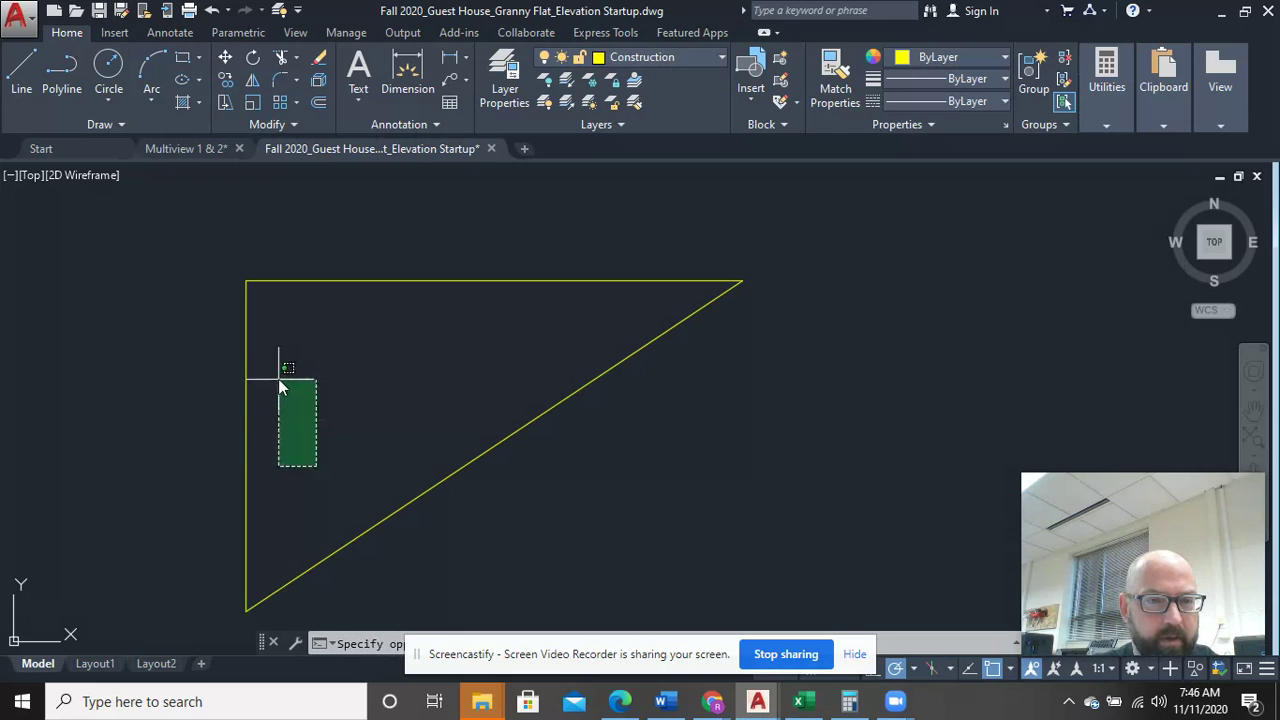
{"action": "left_click", "coordinate": [262, 347]}
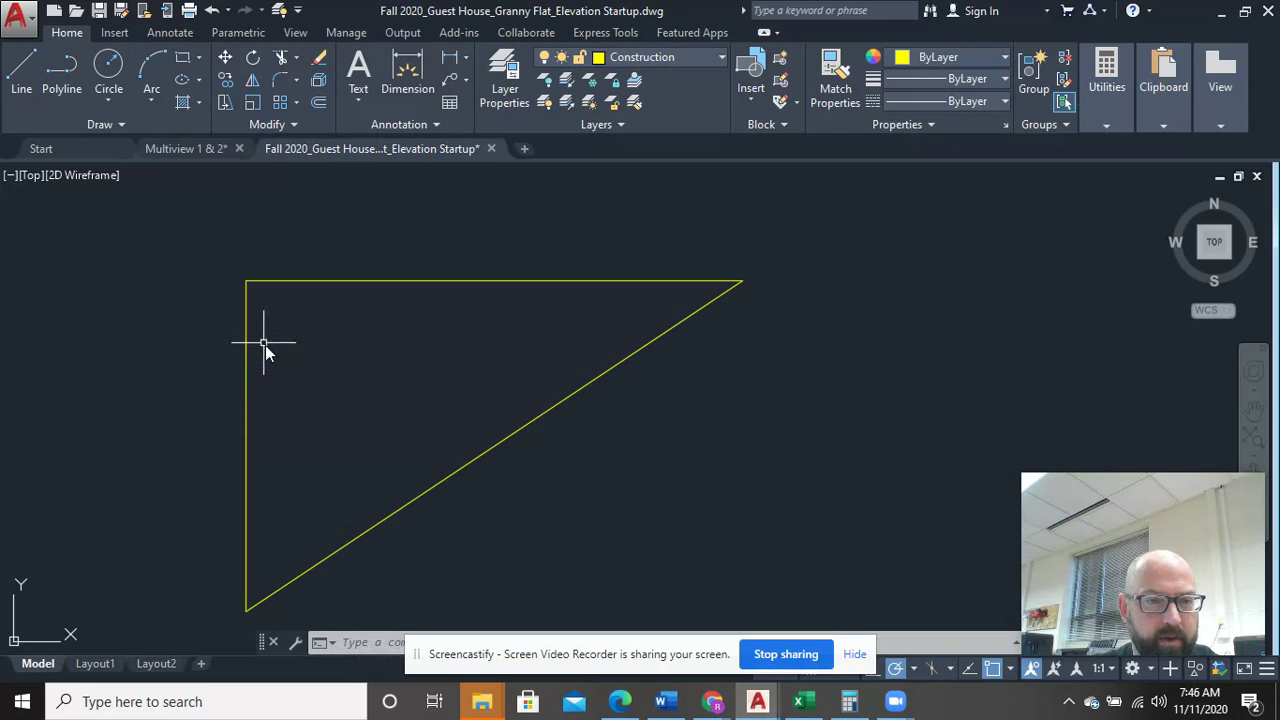
{"action": "left_click", "coordinate": [211, 12]}
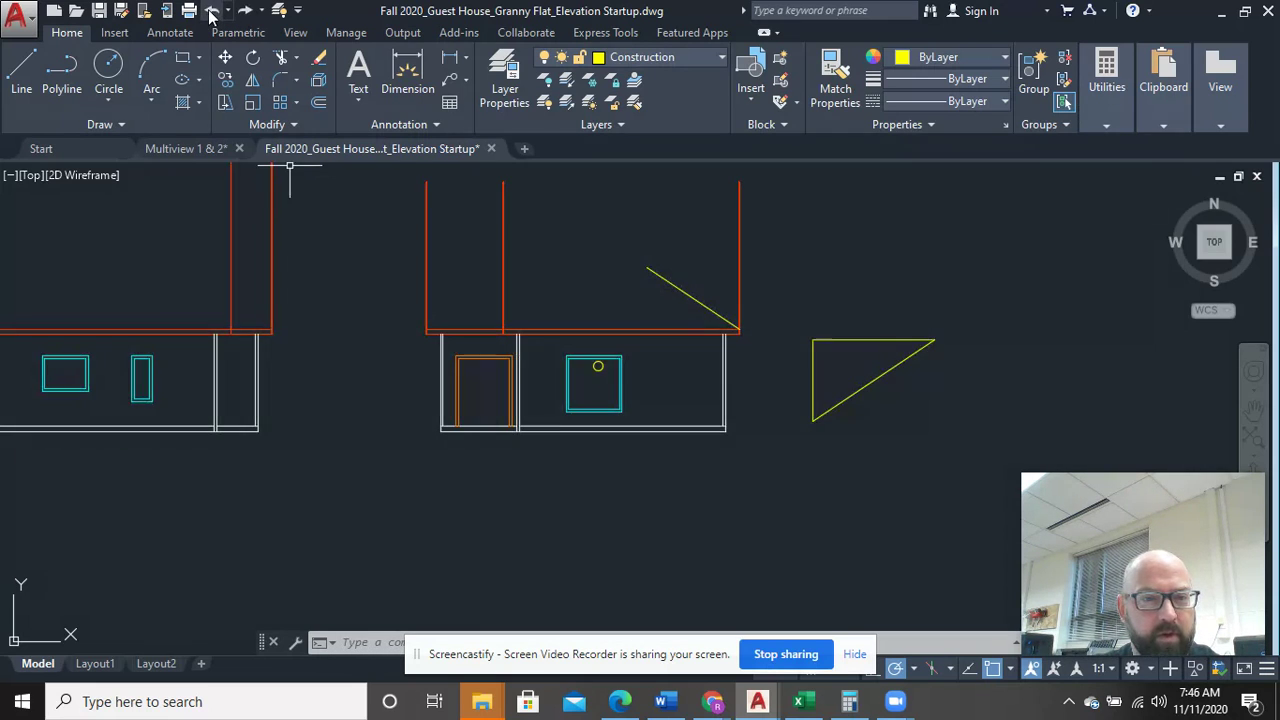
Step: Pan to the 12/9 roof-pitch symbol and select its 9 label
{"action": "scroll", "coordinate": [270, 500], "scroll_direction": "down", "scroll_amount": 5}
{"action": "middle_click_drag", "start_coordinate": [194, 500], "coordinate": [891, 451]}
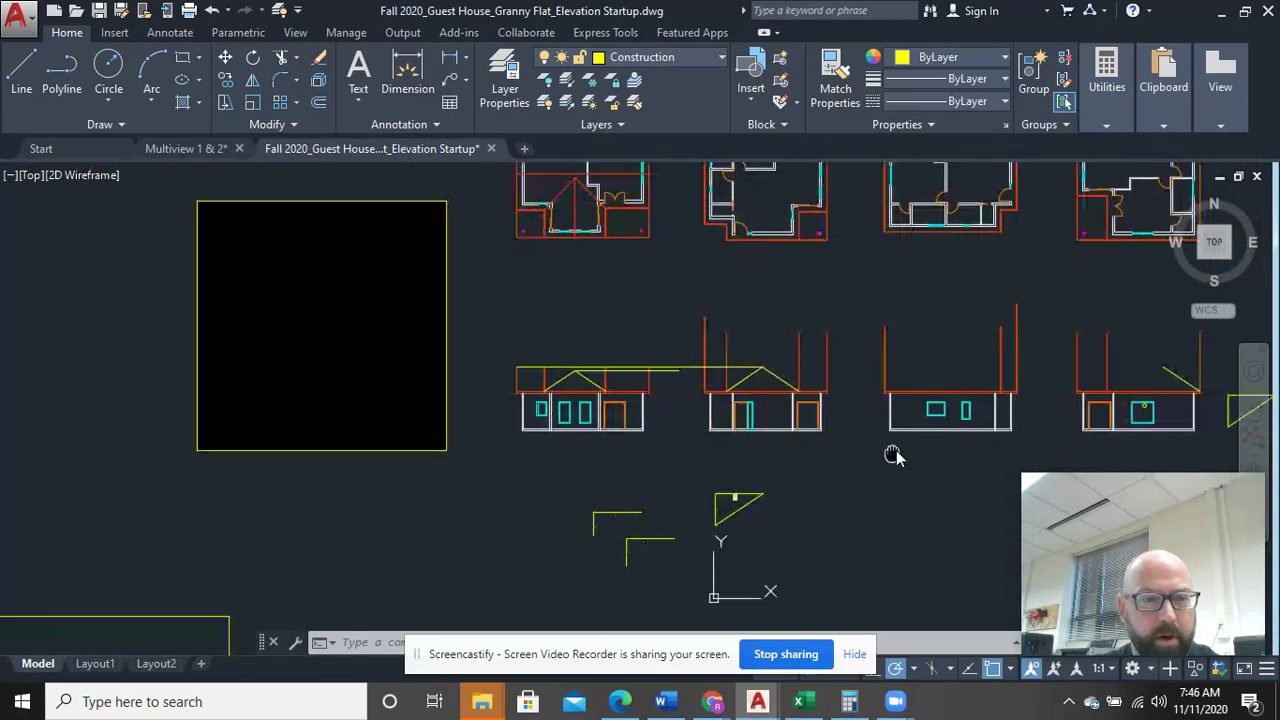
{"action": "scroll", "coordinate": [897, 452], "scroll_direction": "down", "scroll_amount": 3}
{"action": "middle_click_drag", "start_coordinate": [834, 523], "coordinate": [823, 257]}
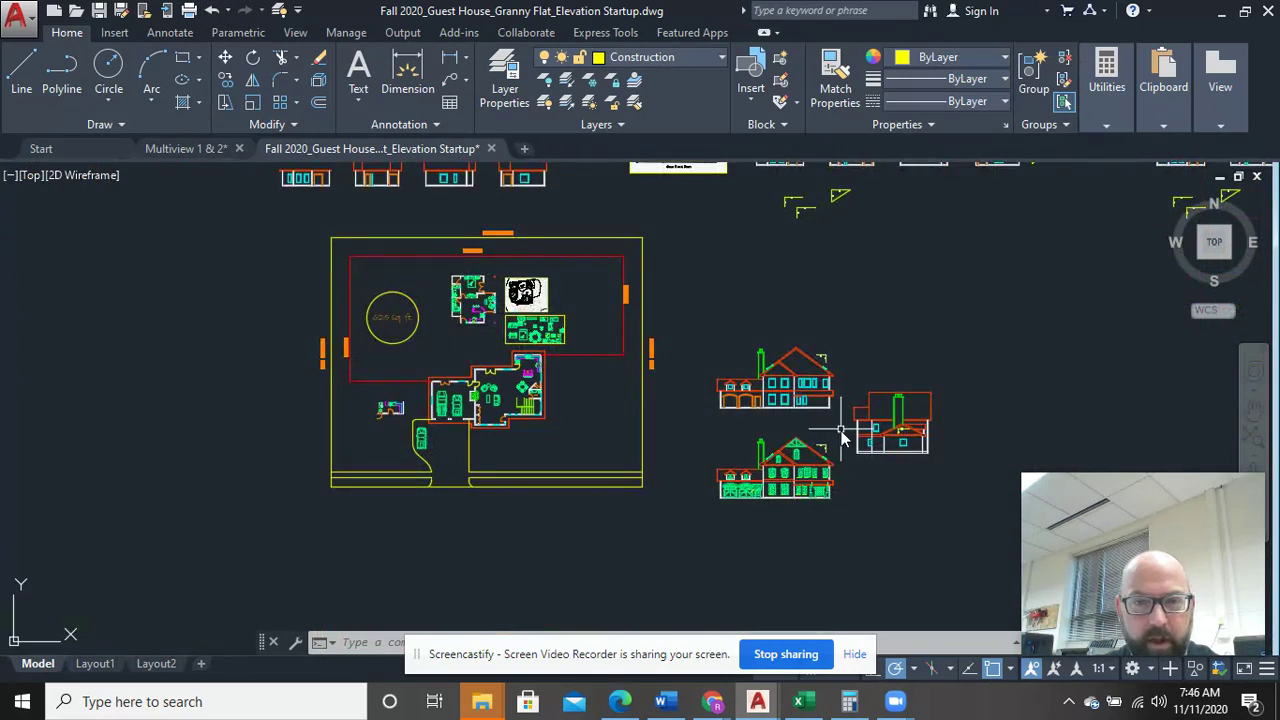
{"action": "scroll", "coordinate": [840, 450], "scroll_direction": "up", "scroll_amount": 5}
{"action": "scroll", "coordinate": [828, 493], "scroll_direction": "up", "scroll_amount": 8}
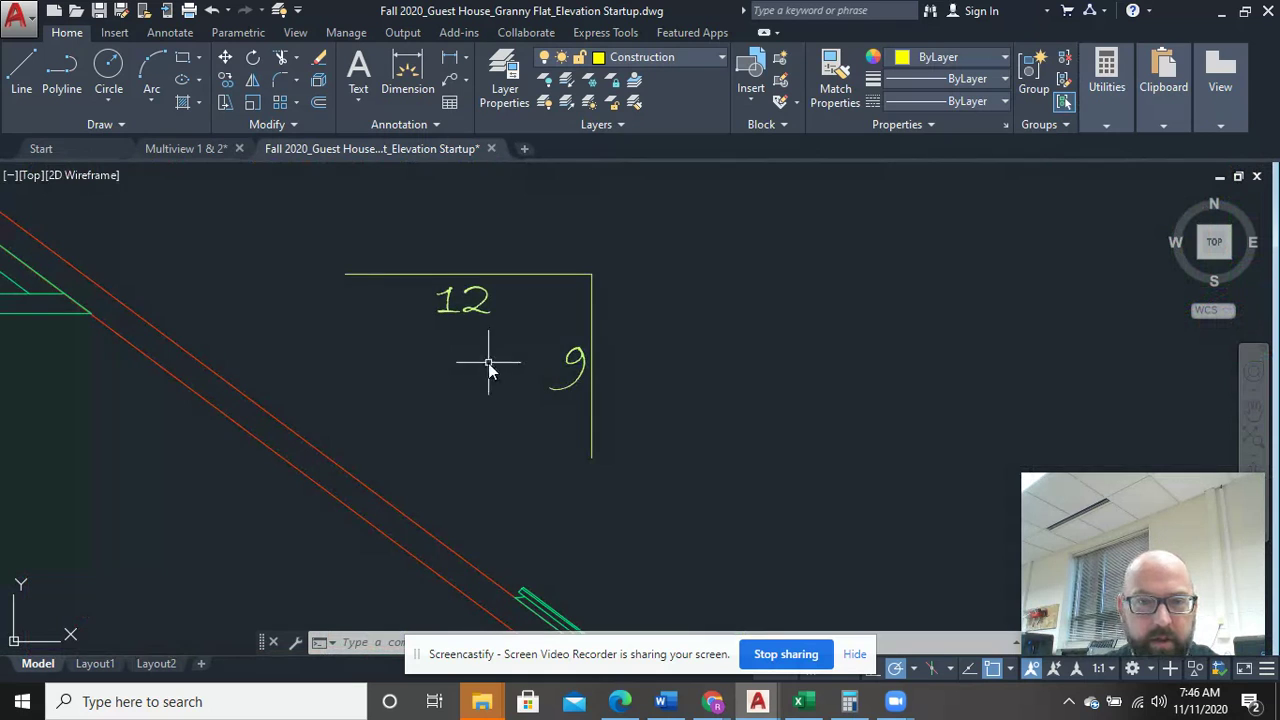
{"action": "left_click", "coordinate": [574, 365]}
{"action": "right_click", "coordinate": [577, 362]}
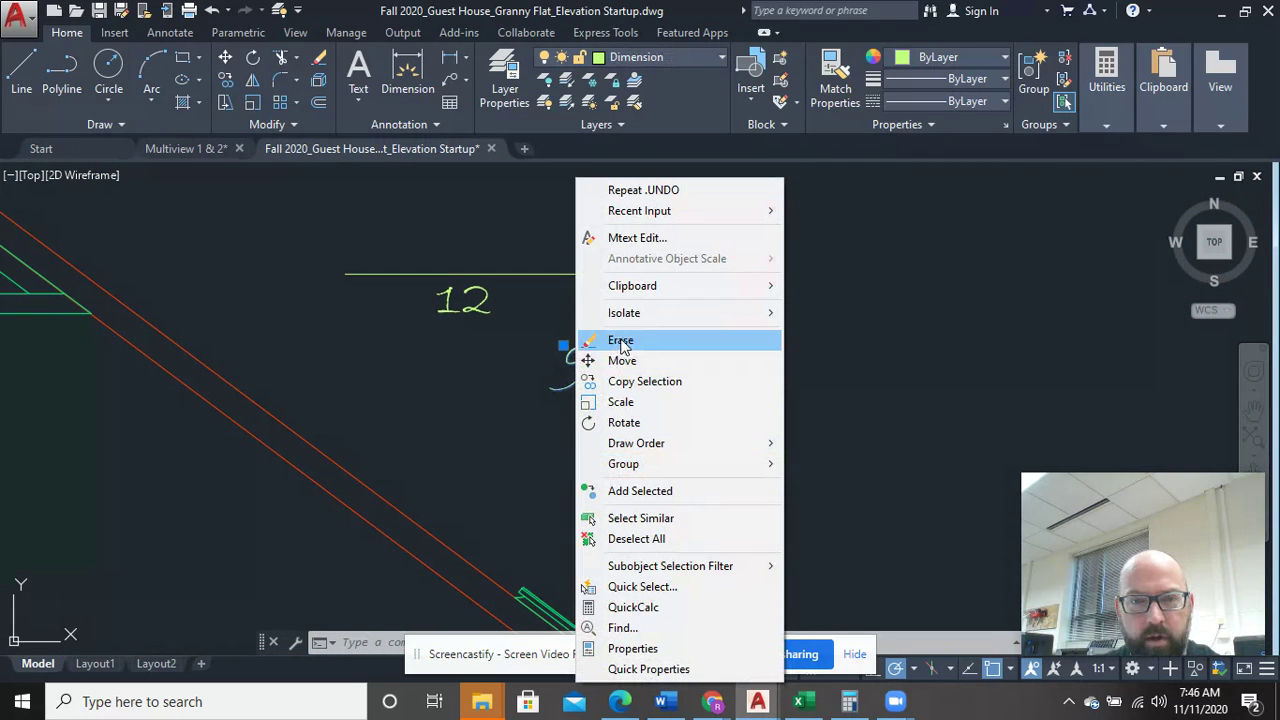
Step: Copy the 9 pitch label to a spot below the rightmost elevation
{"action": "left_click", "coordinate": [640, 384]}
{"action": "scroll", "coordinate": [731, 378], "scroll_direction": "down", "scroll_amount": 5}
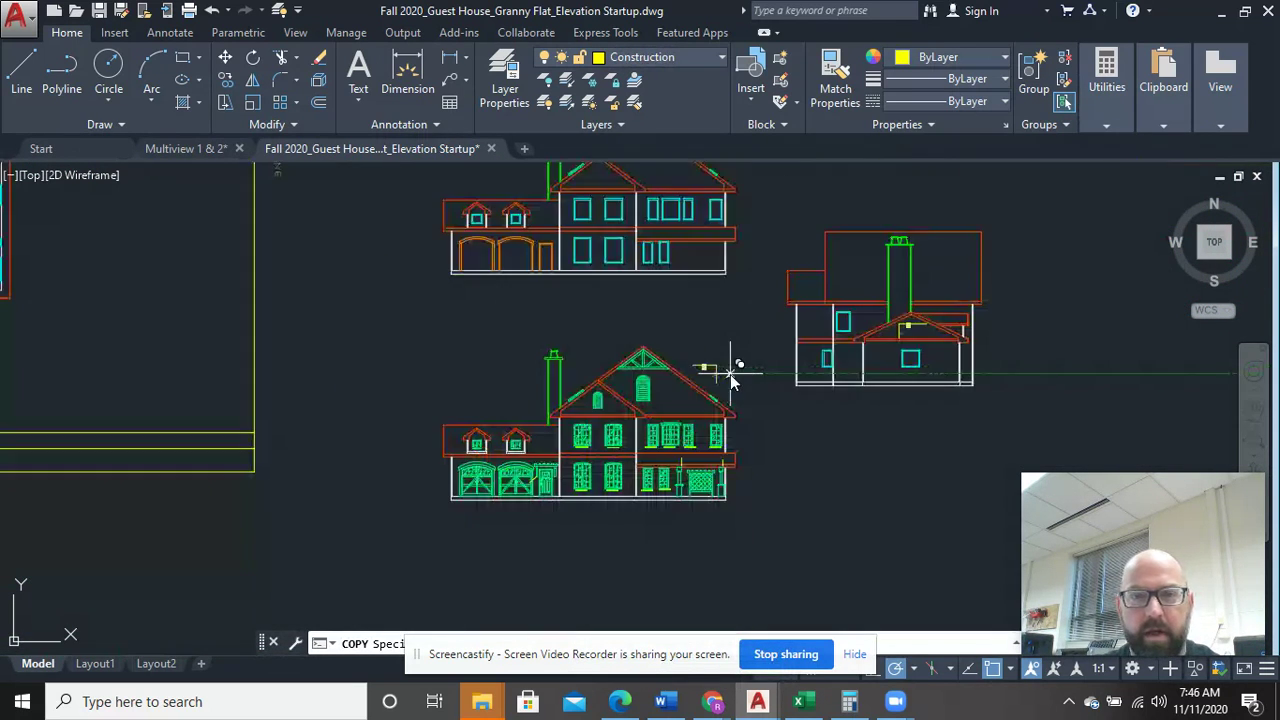
{"action": "left_click", "coordinate": [731, 378]}
{"action": "scroll", "coordinate": [731, 378], "scroll_direction": "down", "scroll_amount": 8}
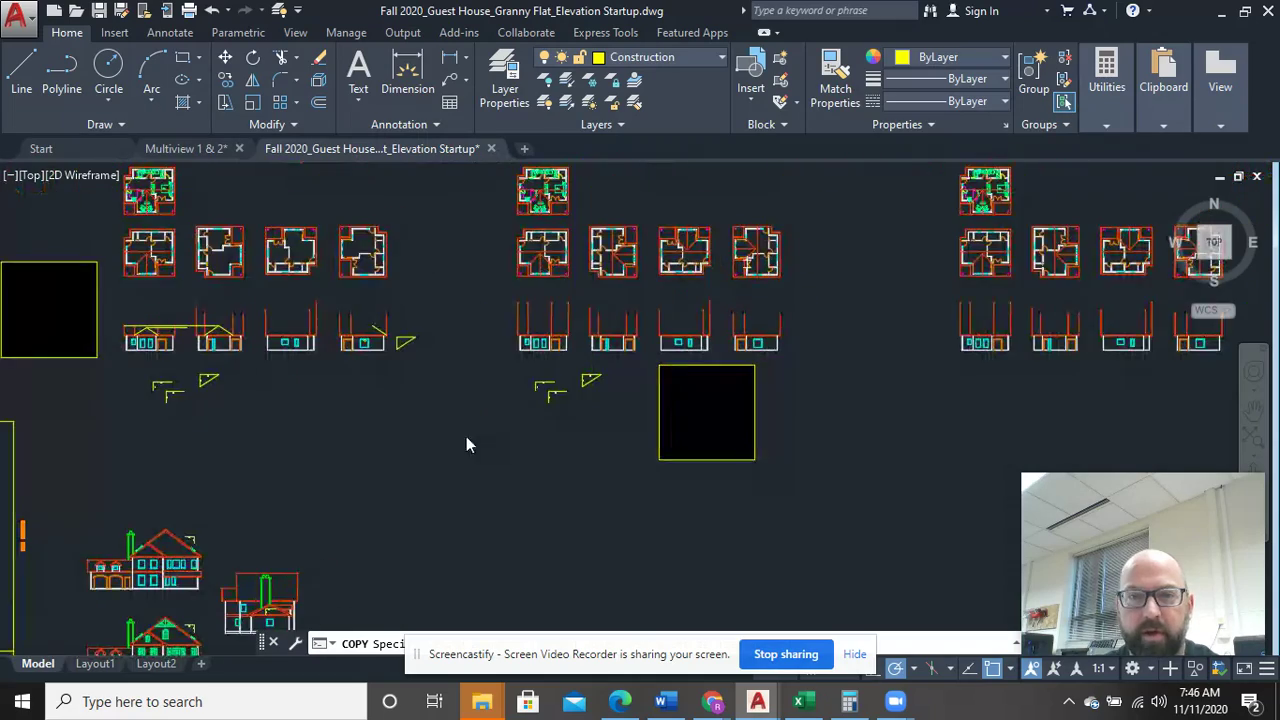
{"action": "scroll", "coordinate": [630, 405], "scroll_direction": "up", "scroll_amount": 5}
{"action": "scroll", "coordinate": [586, 371], "scroll_direction": "up", "scroll_amount": 3}
{"action": "middle_click_drag", "start_coordinate": [457, 337], "coordinate": [722, 427]}
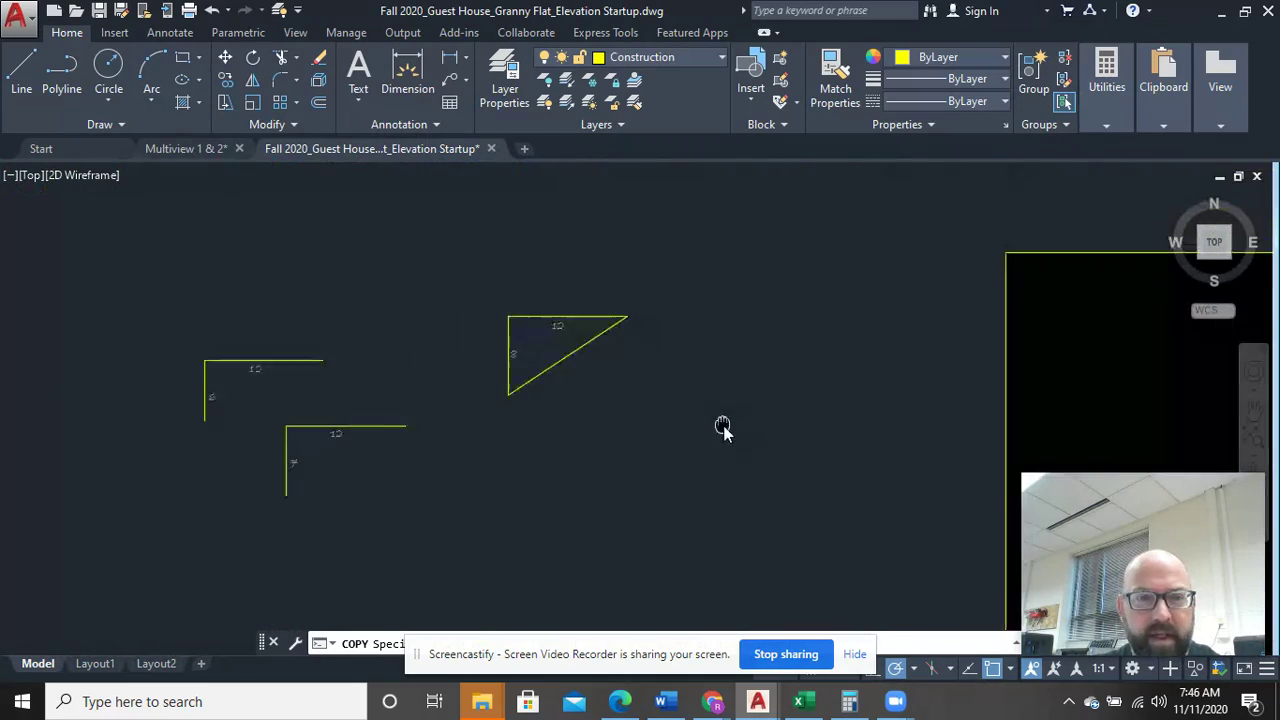
{"action": "scroll", "coordinate": [1020, 400], "scroll_direction": "down", "scroll_amount": 3}
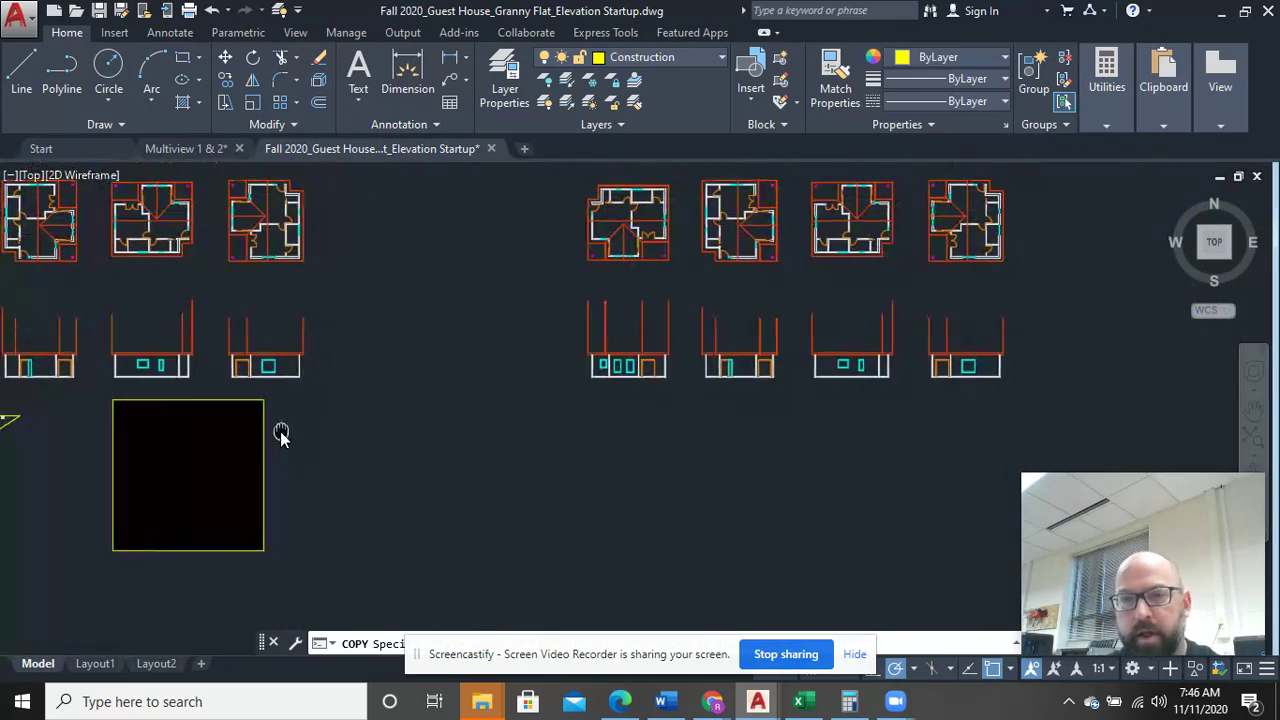
{"action": "mouse_move", "coordinate": [728, 371]}
{"action": "middle_mouse_down"}
{"action": "mouse_move", "coordinate": [389, 314]}
{"action": "mouse_move", "coordinate": [984, 391]}
{"action": "middle_mouse_up"}
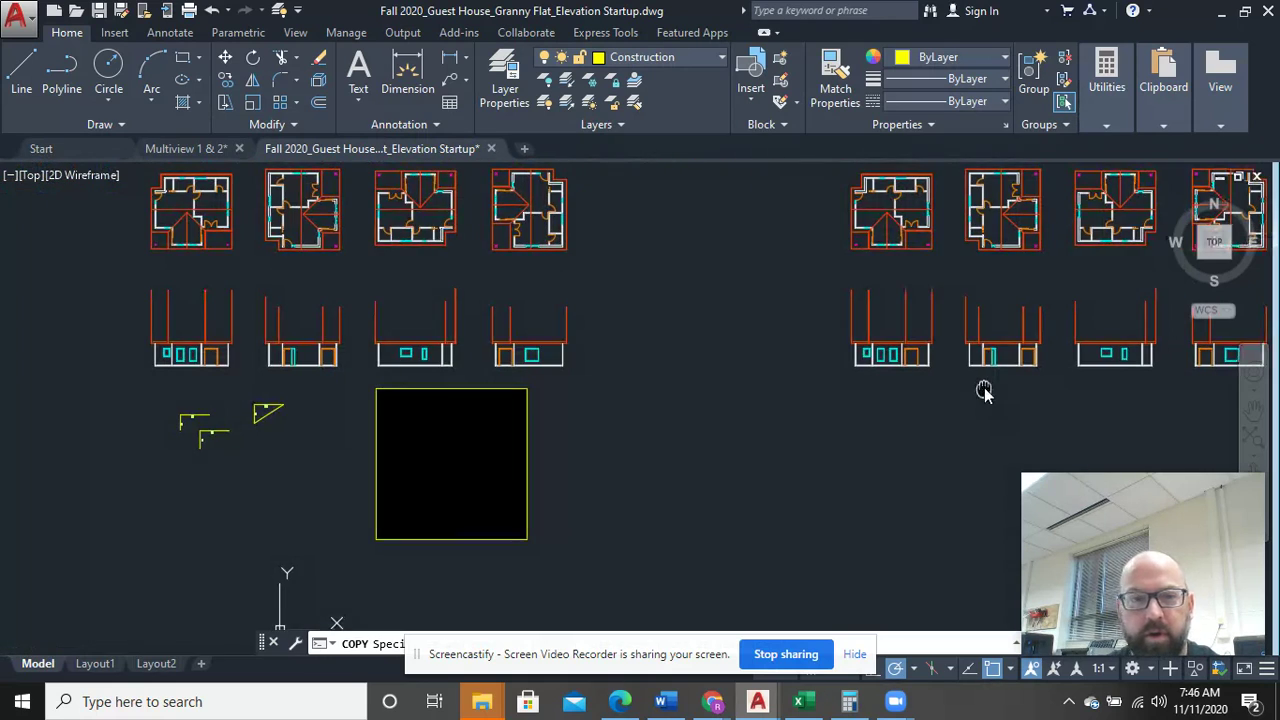
{"action": "scroll", "coordinate": [984, 391], "scroll_direction": "down", "scroll_amount": 5}
{"action": "scroll", "coordinate": [720, 386], "scroll_direction": "up", "scroll_amount": 5}
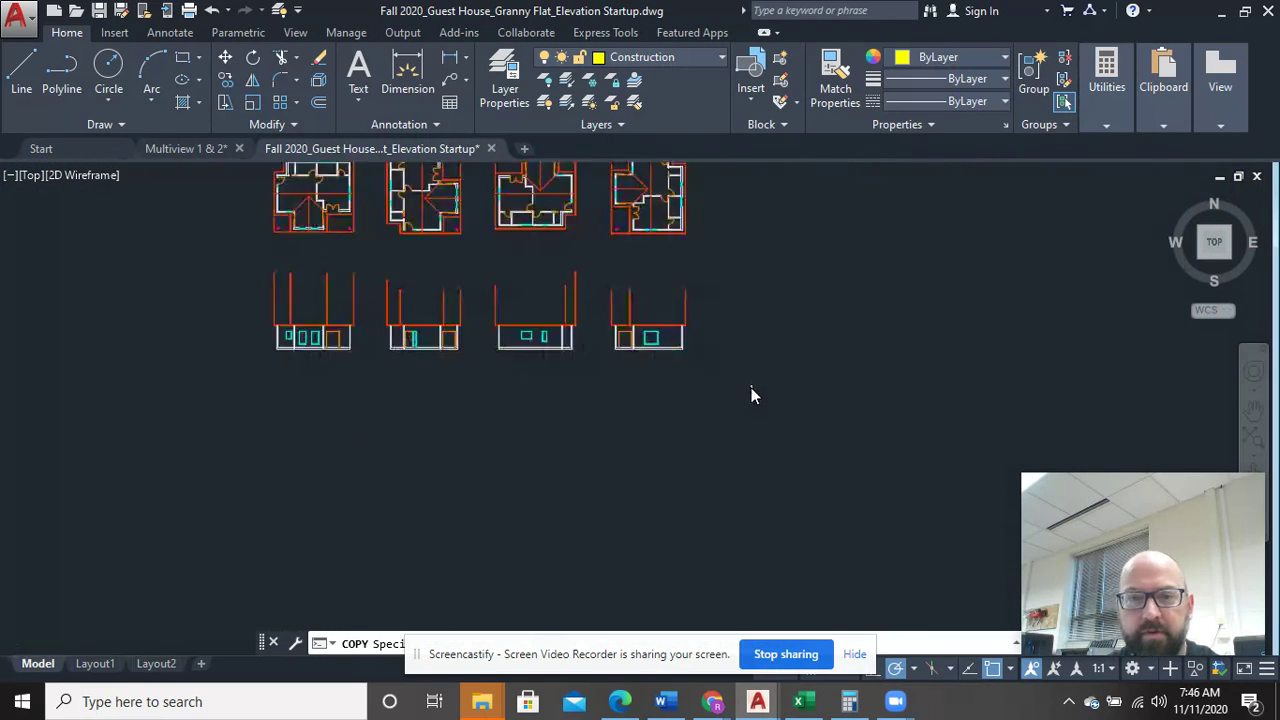
{"action": "scroll", "coordinate": [753, 395], "scroll_direction": "up", "scroll_amount": 6}
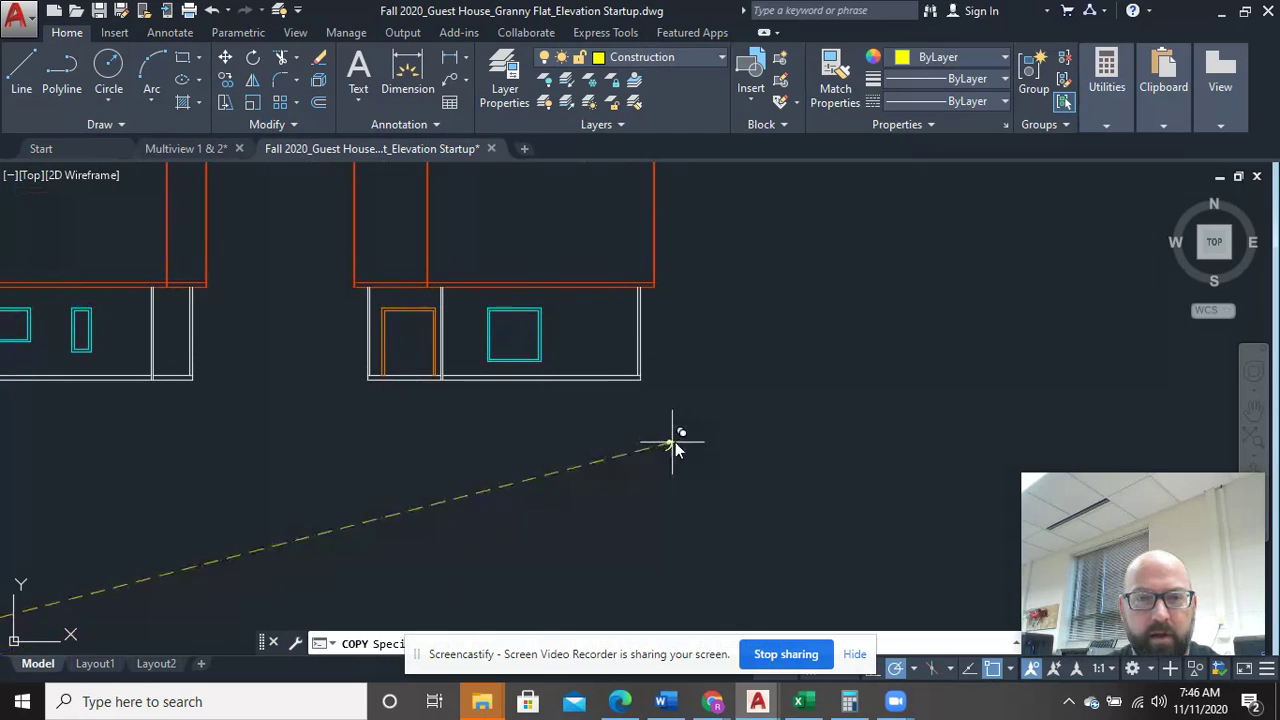
{"action": "right_click", "coordinate": [762, 289]}
{"action": "left_click", "coordinate": [795, 302]}
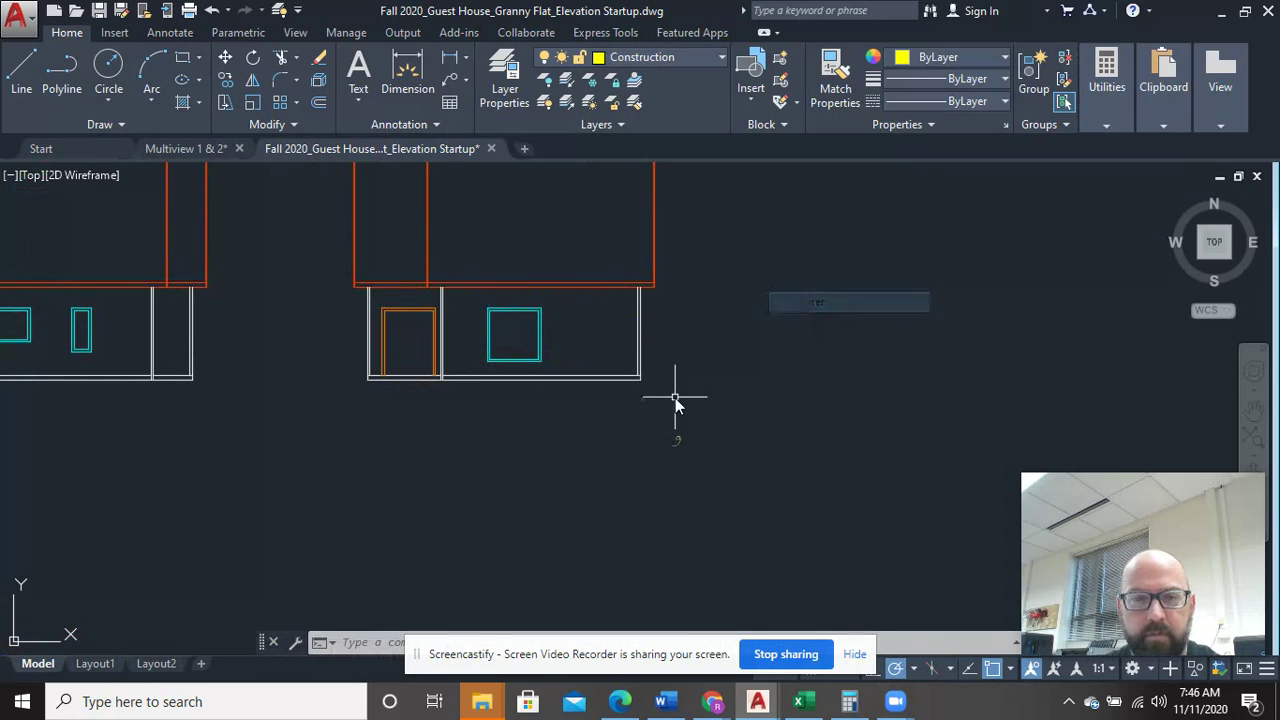
Step: Draw a small closed right triangle with LINE beside the copied 9
{"action": "left_click", "coordinate": [21, 70]}
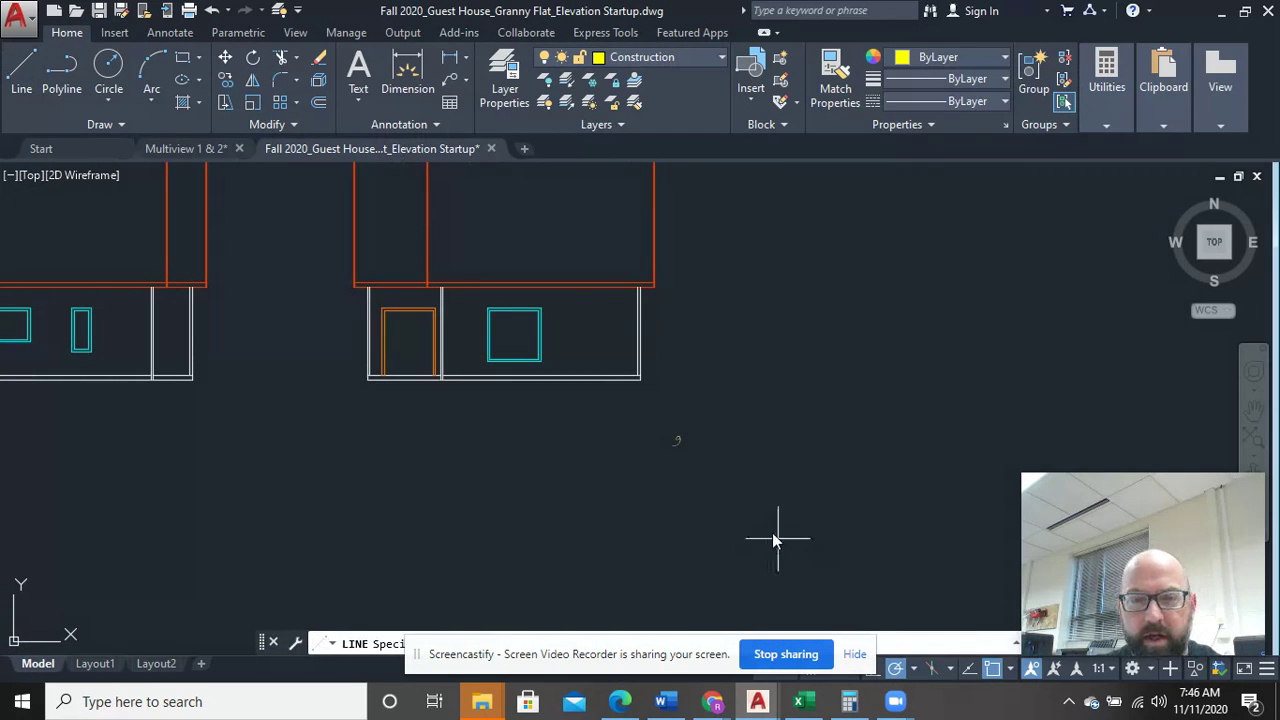
{"action": "left_click", "coordinate": [697, 462]}
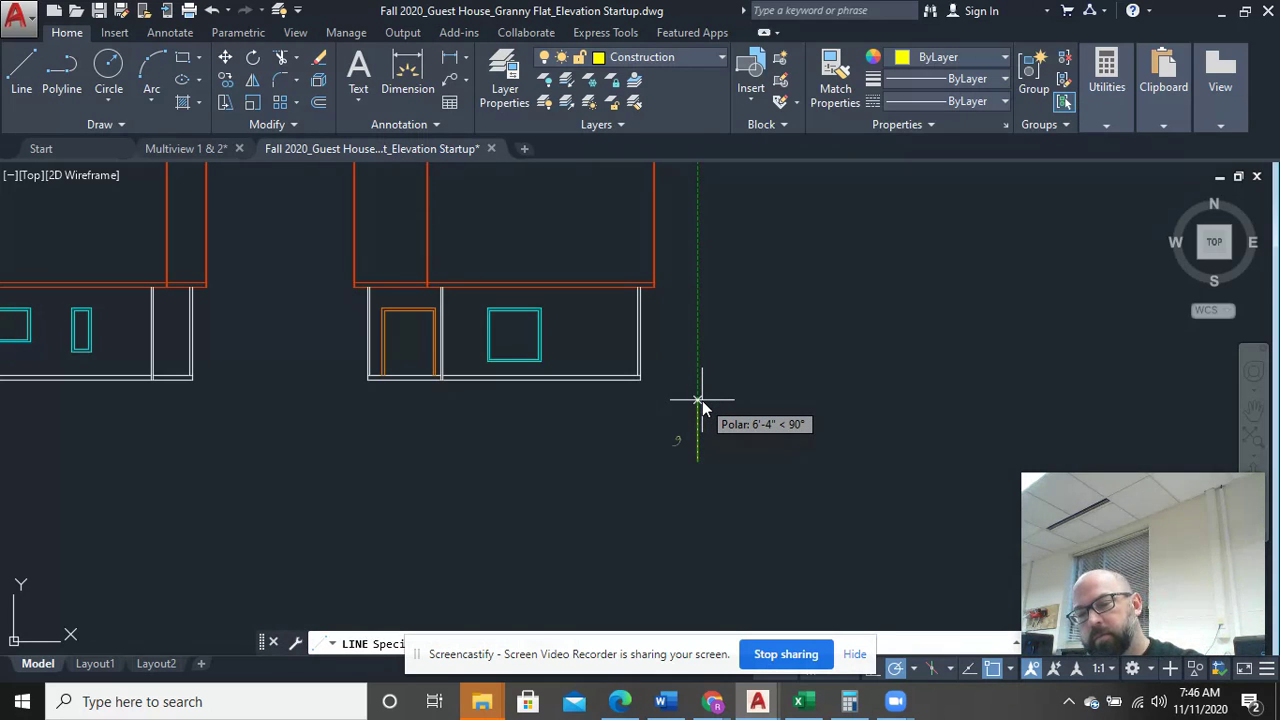
{"action": "left_click", "coordinate": [698, 383]}
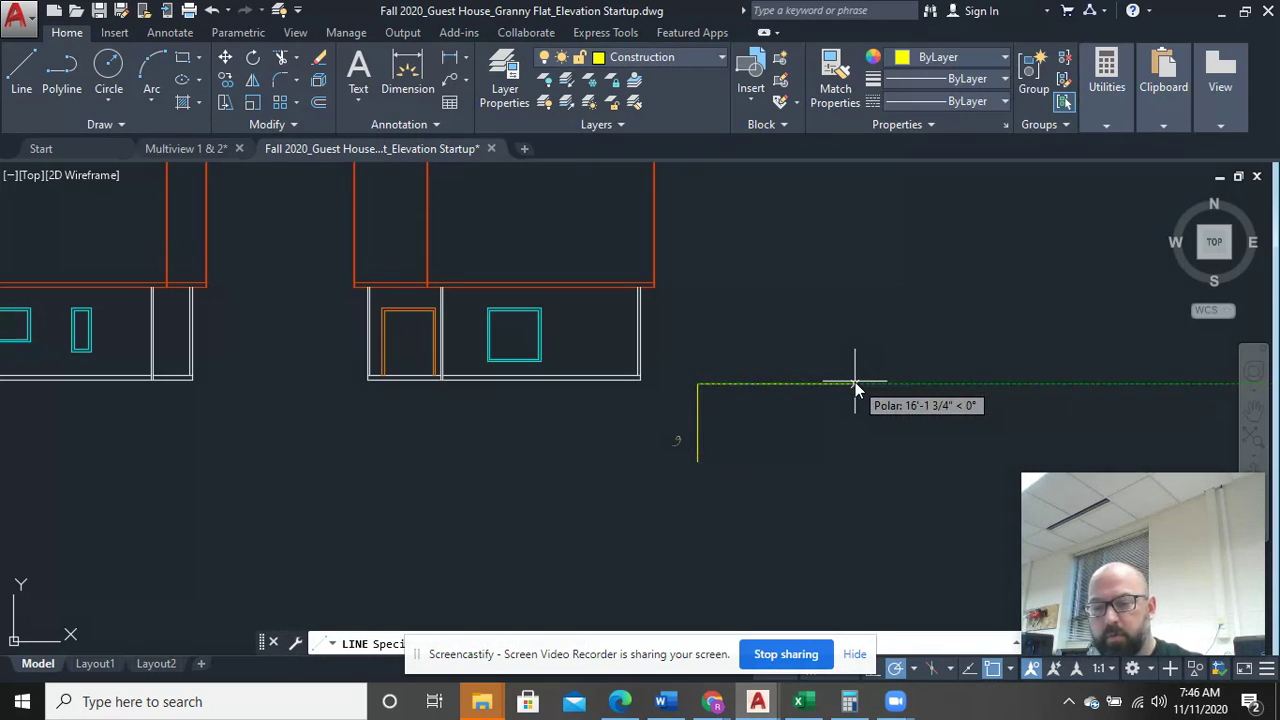
{"action": "left_click", "coordinate": [814, 383]}
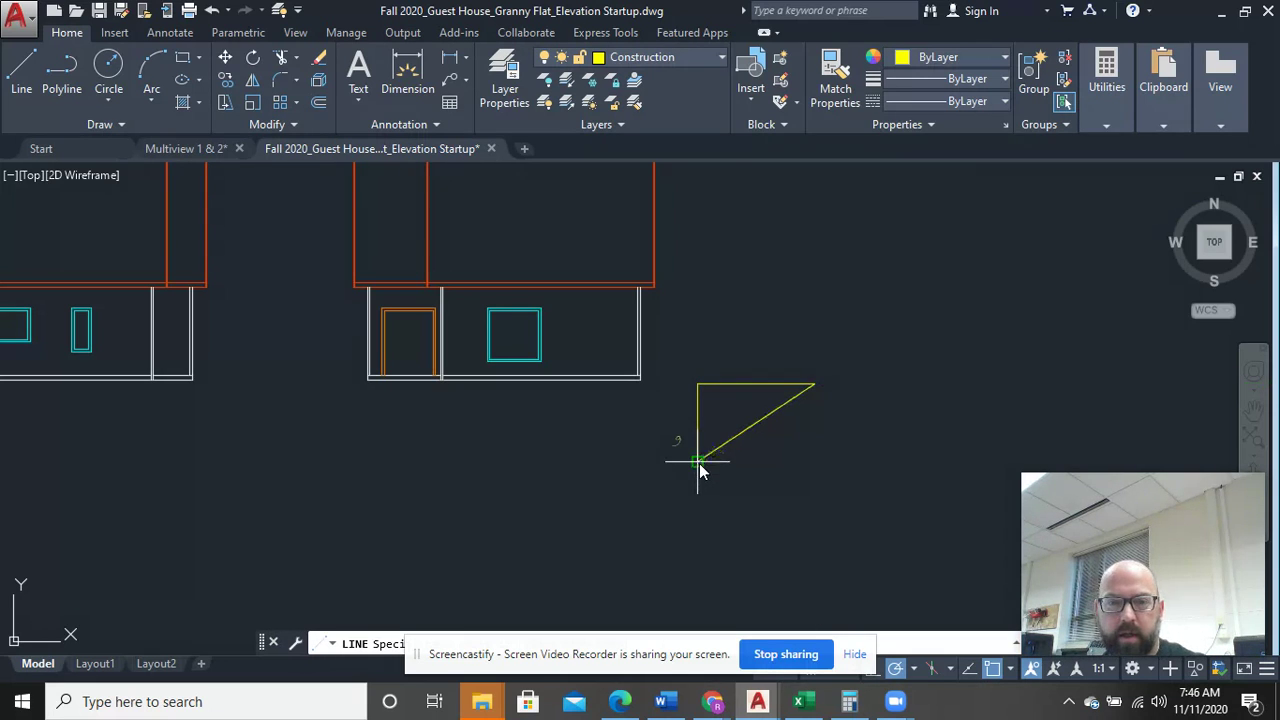
{"action": "left_click", "coordinate": [724, 461]}
{"action": "right_click", "coordinate": [757, 461]}
{"action": "left_click", "coordinate": [795, 209]}
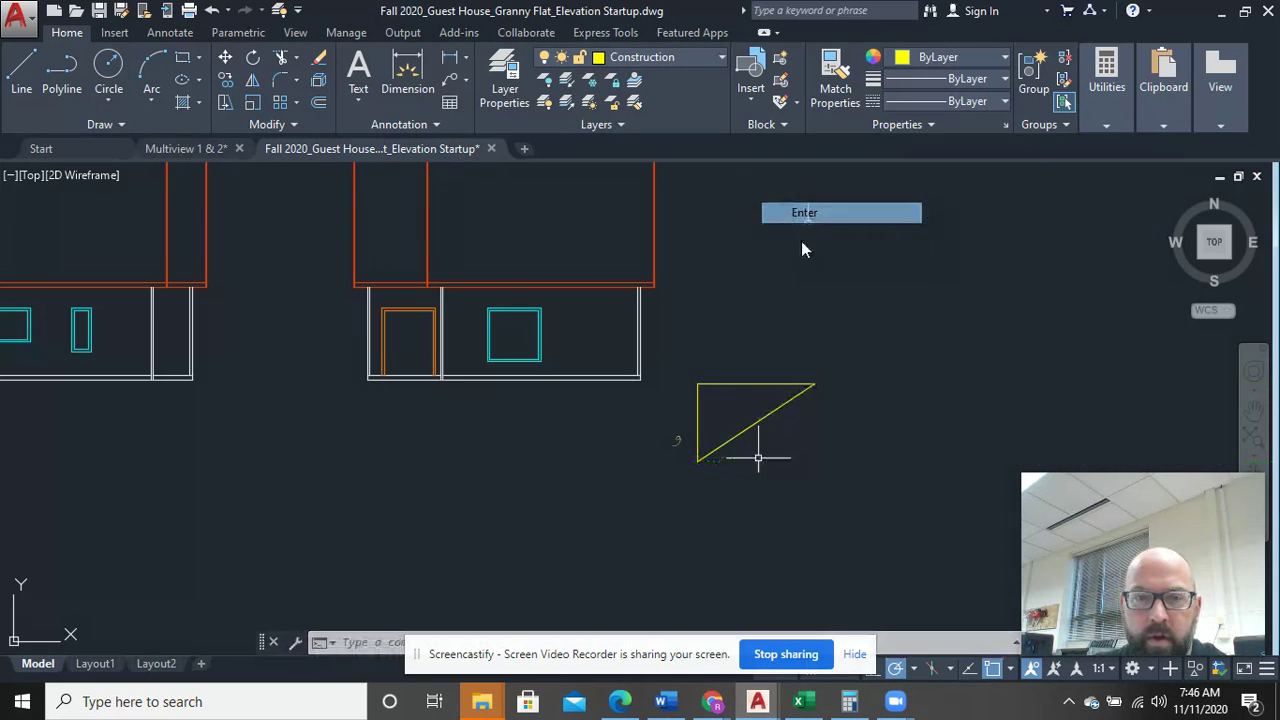
Step: Move the copied 9 label inside the new triangle beside its vertical side
{"action": "left_click", "coordinate": [677, 437]}
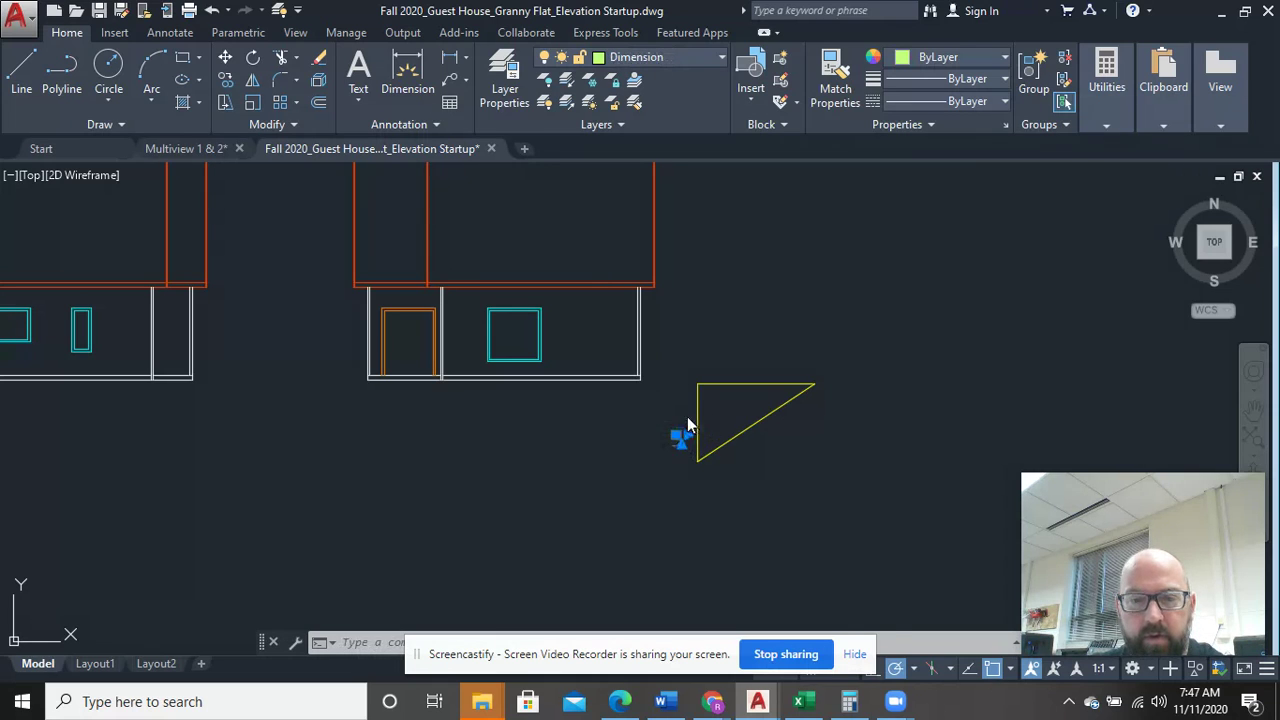
{"action": "right_click", "coordinate": [680, 437]}
{"action": "left_click", "coordinate": [731, 361]}
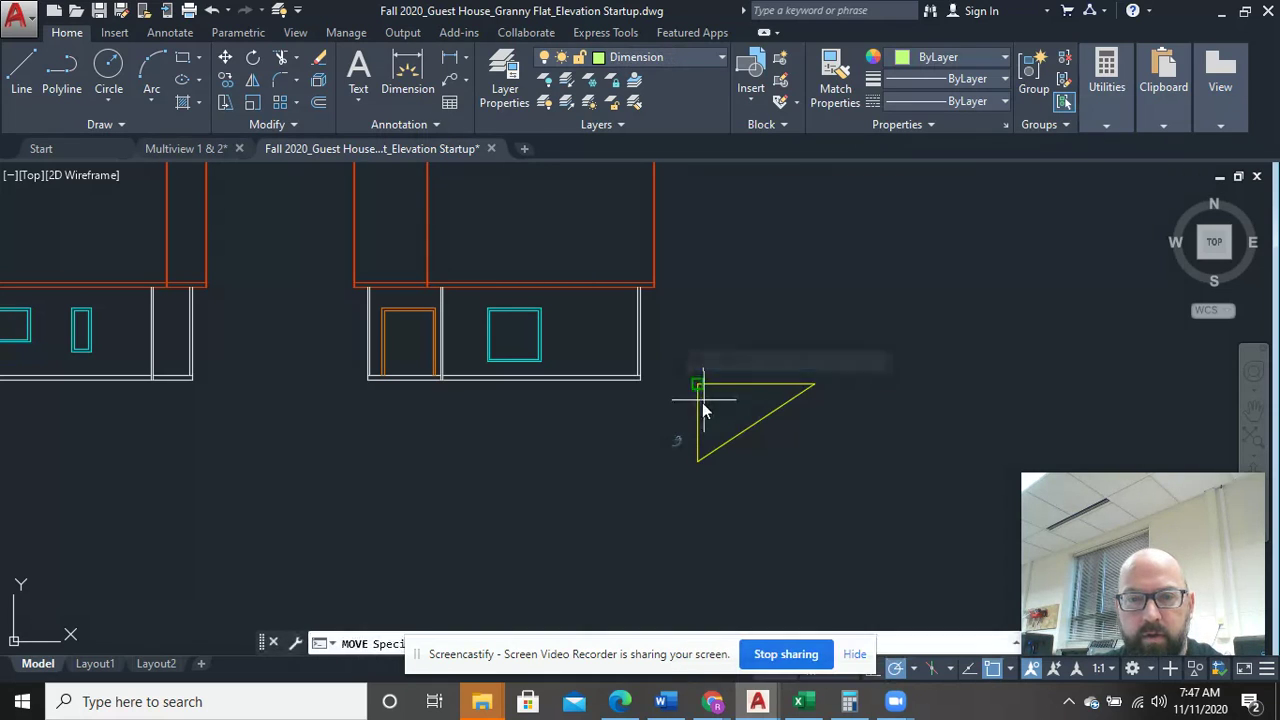
{"action": "left_click", "coordinate": [680, 435]}
{"action": "scroll", "coordinate": [711, 408], "scroll_direction": "up", "scroll_amount": 5}
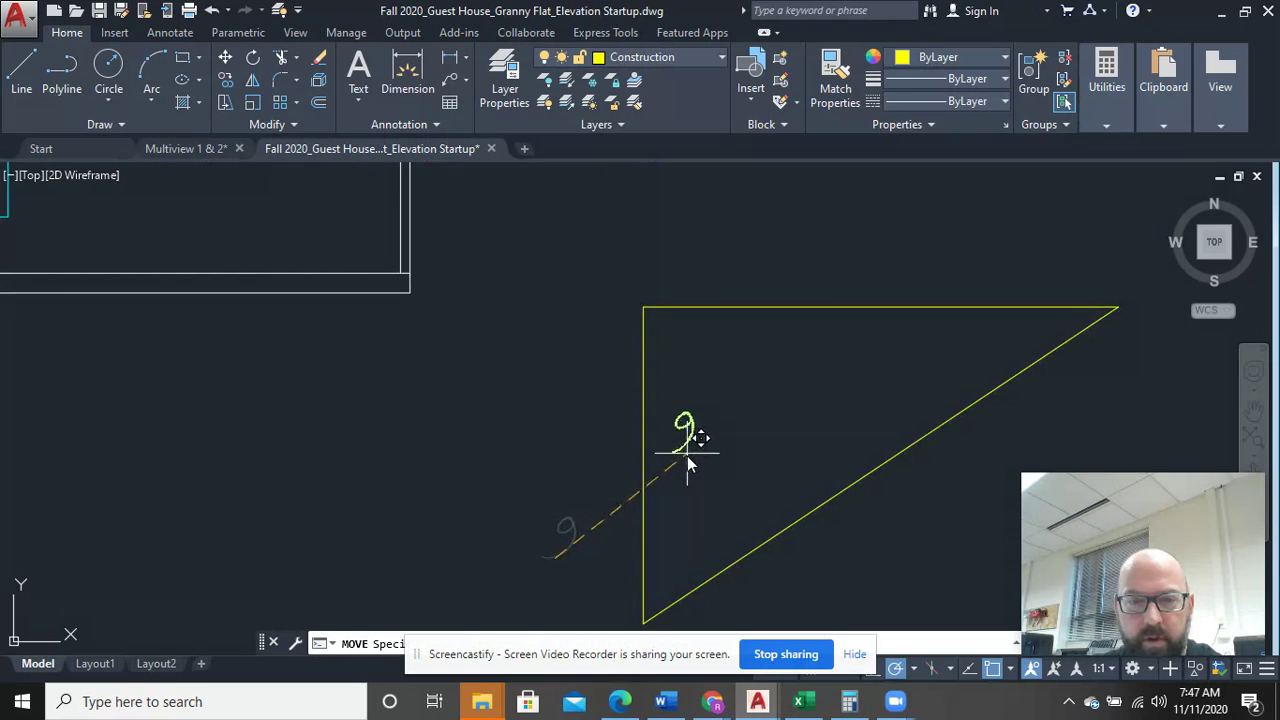
{"action": "left_click", "coordinate": [697, 452]}
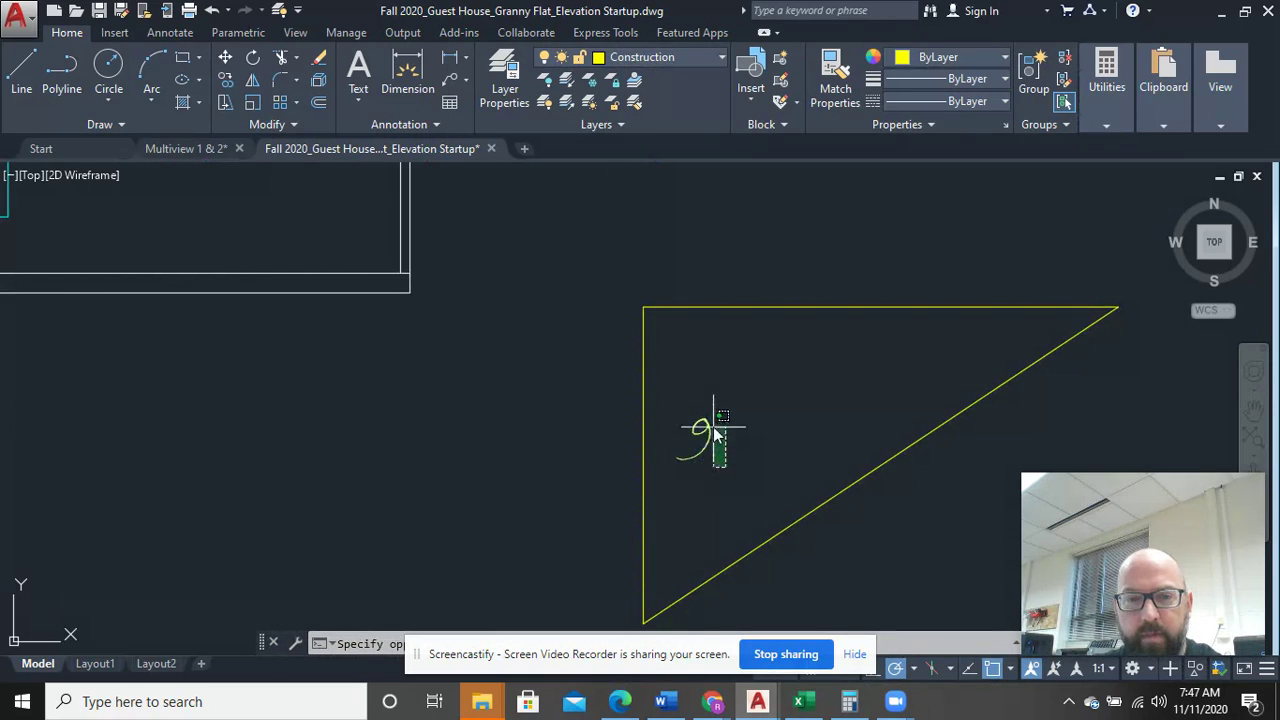
Step: Copy the 9 label up to the triangle's top edge
{"action": "left_click", "coordinate": [716, 434]}
{"action": "right_click", "coordinate": [705, 425]}
{"action": "left_click", "coordinate": [751, 380]}
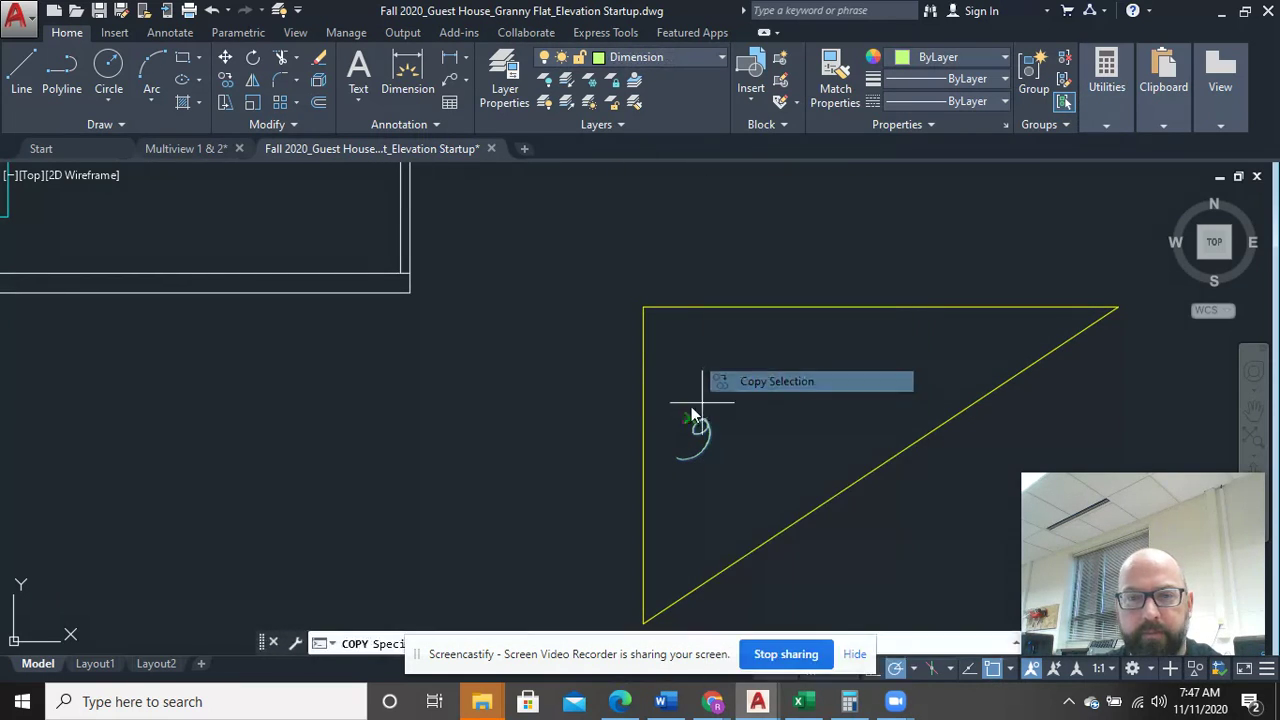
{"action": "left_click", "coordinate": [701, 436]}
{"action": "left_click", "coordinate": [877, 346]}
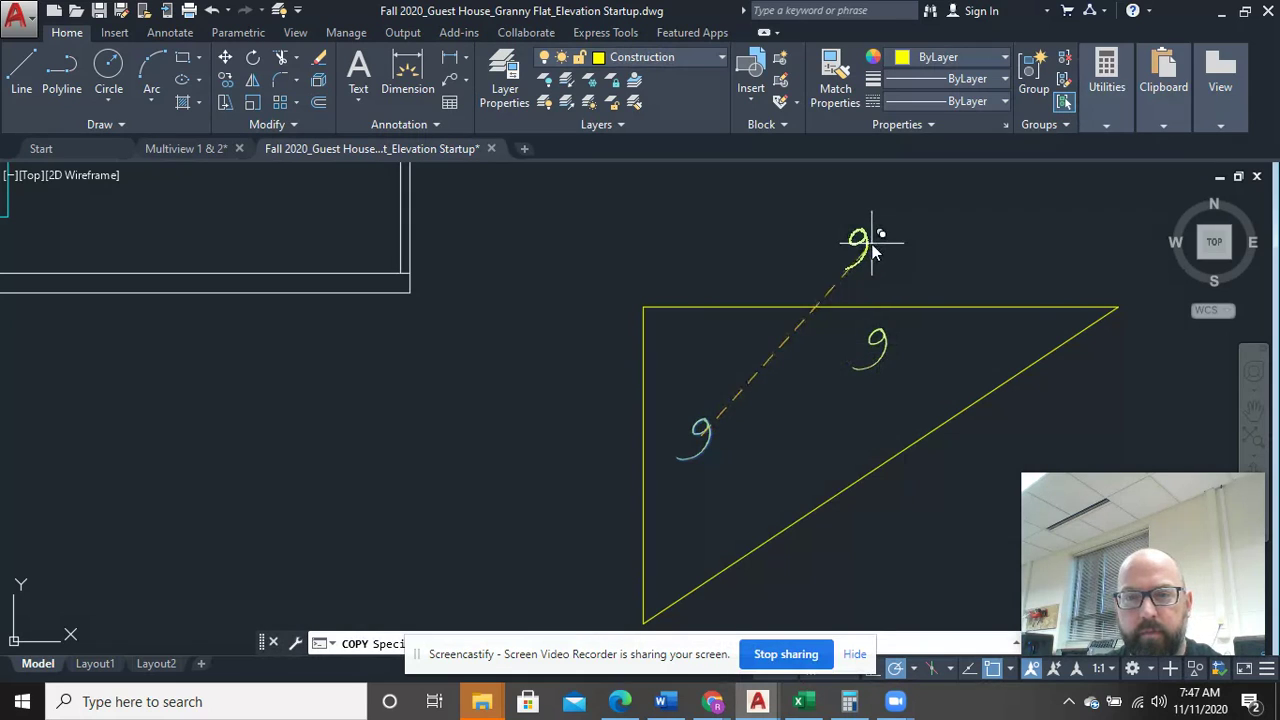
{"action": "right_click", "coordinate": [872, 242]}
{"action": "left_click", "coordinate": [912, 254]}
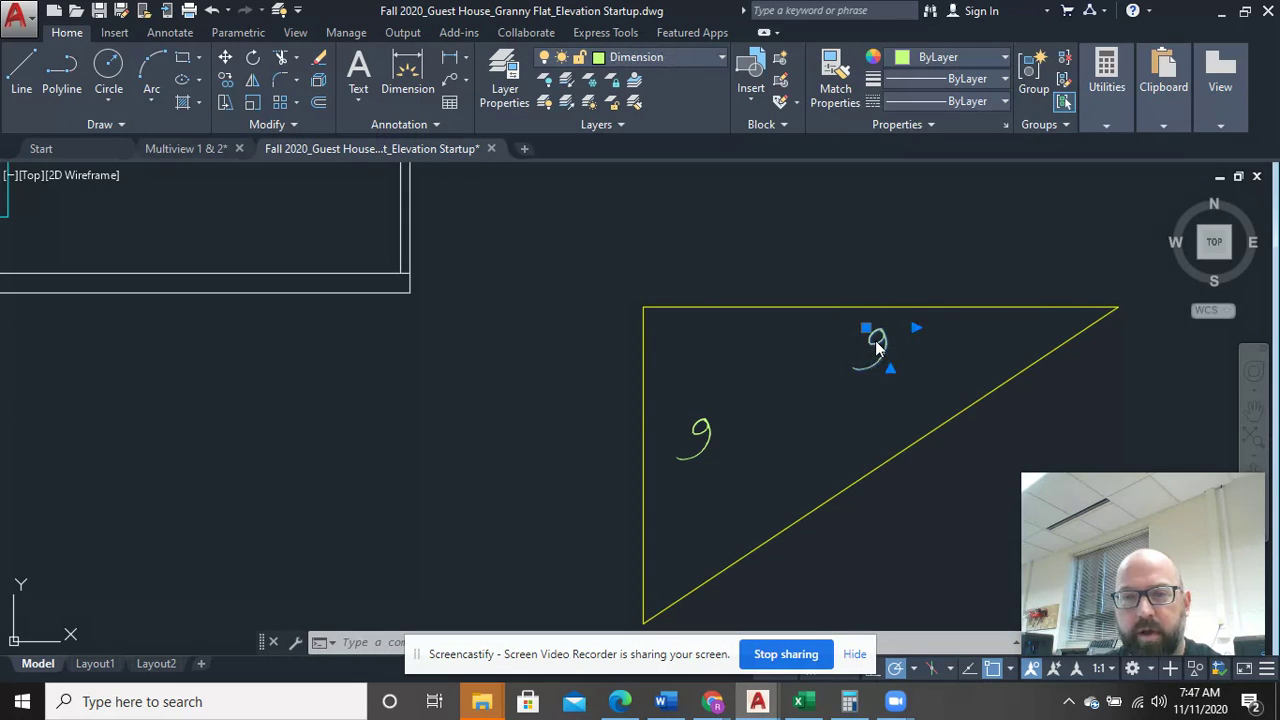
Step: Edit the labels to read 12 on the top run and 8 on the rise
{"action": "double_click", "coordinate": [877, 346]}
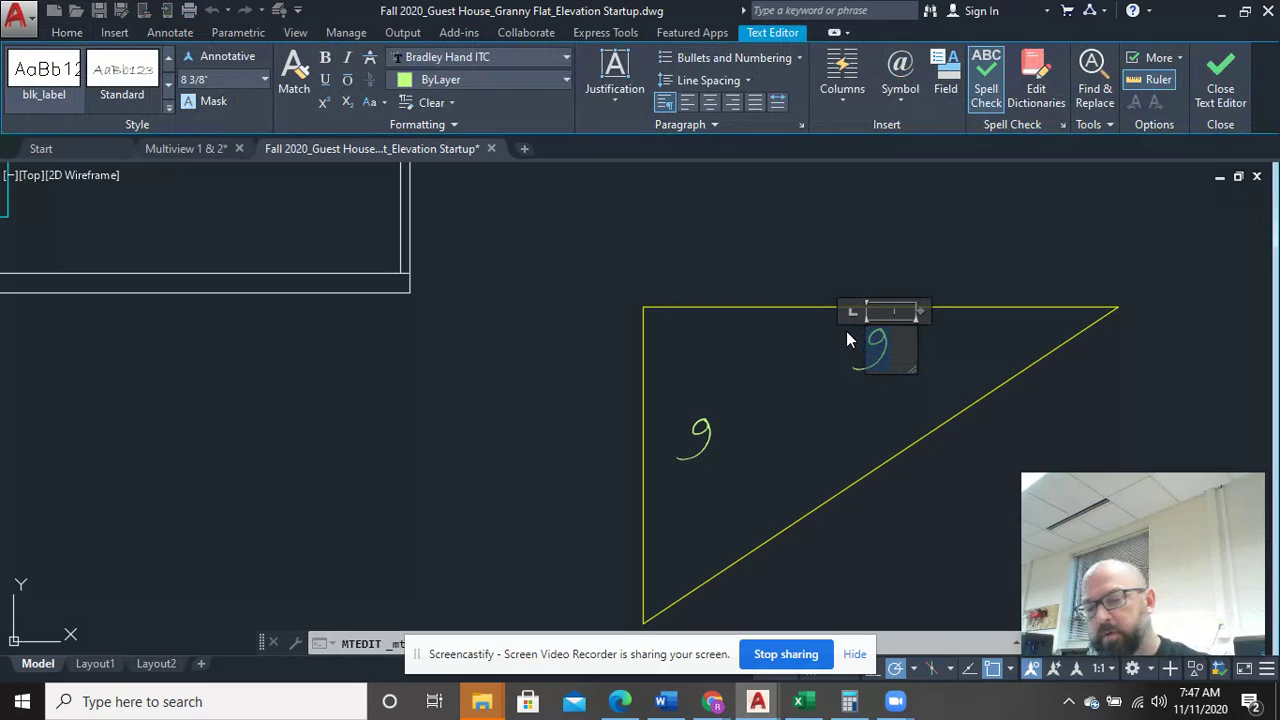
{"action": "type", "text": "12"}
{"action": "left_click", "coordinate": [718, 416]}
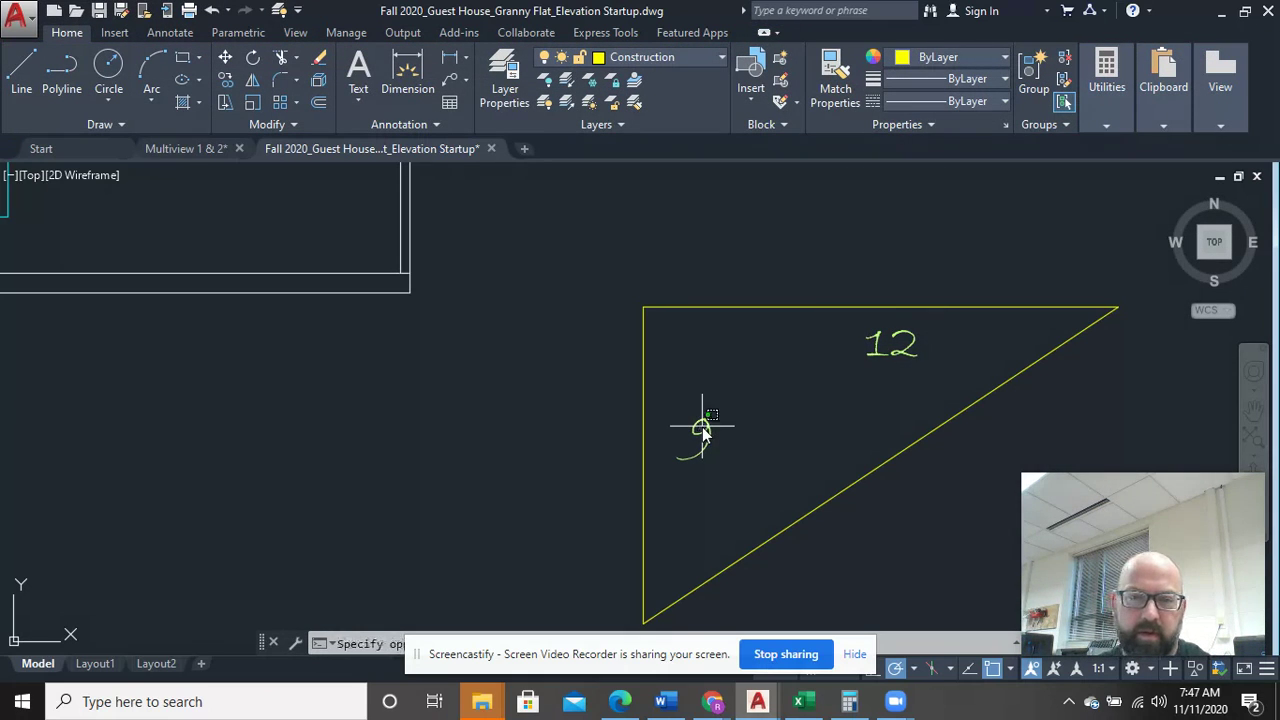
{"action": "left_click", "coordinate": [700, 426]}
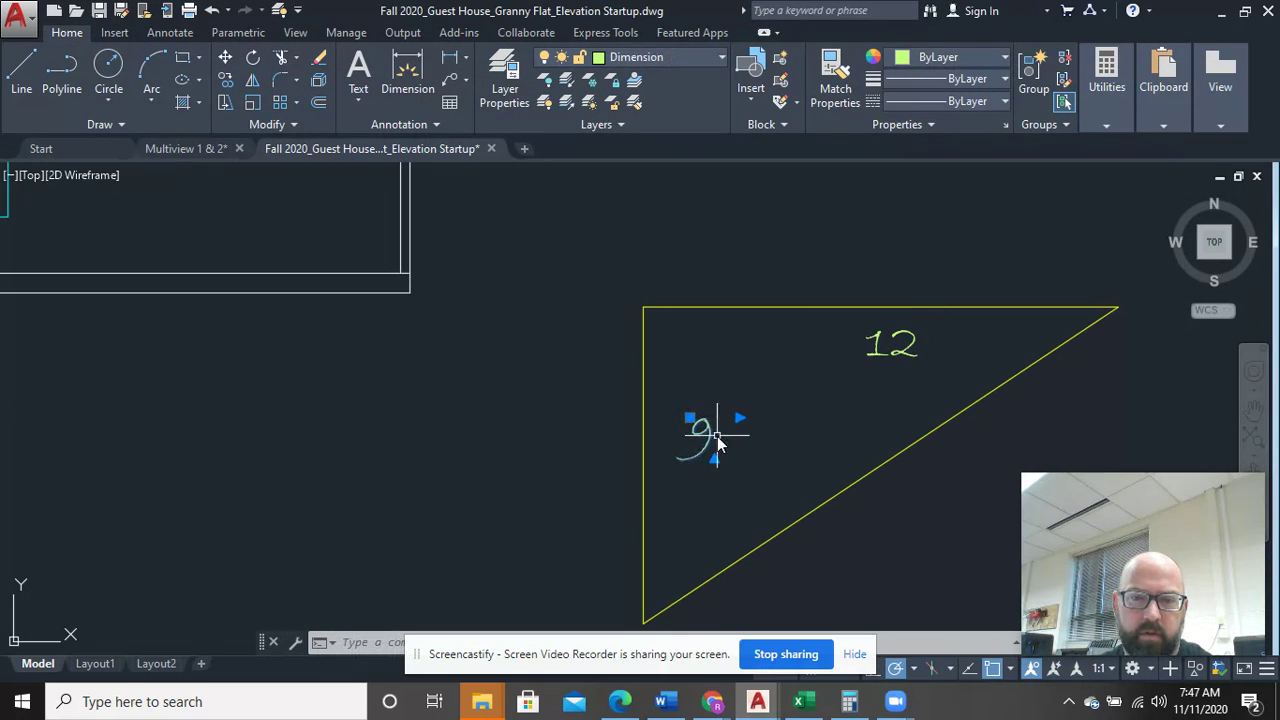
{"action": "double_click", "coordinate": [716, 437]}
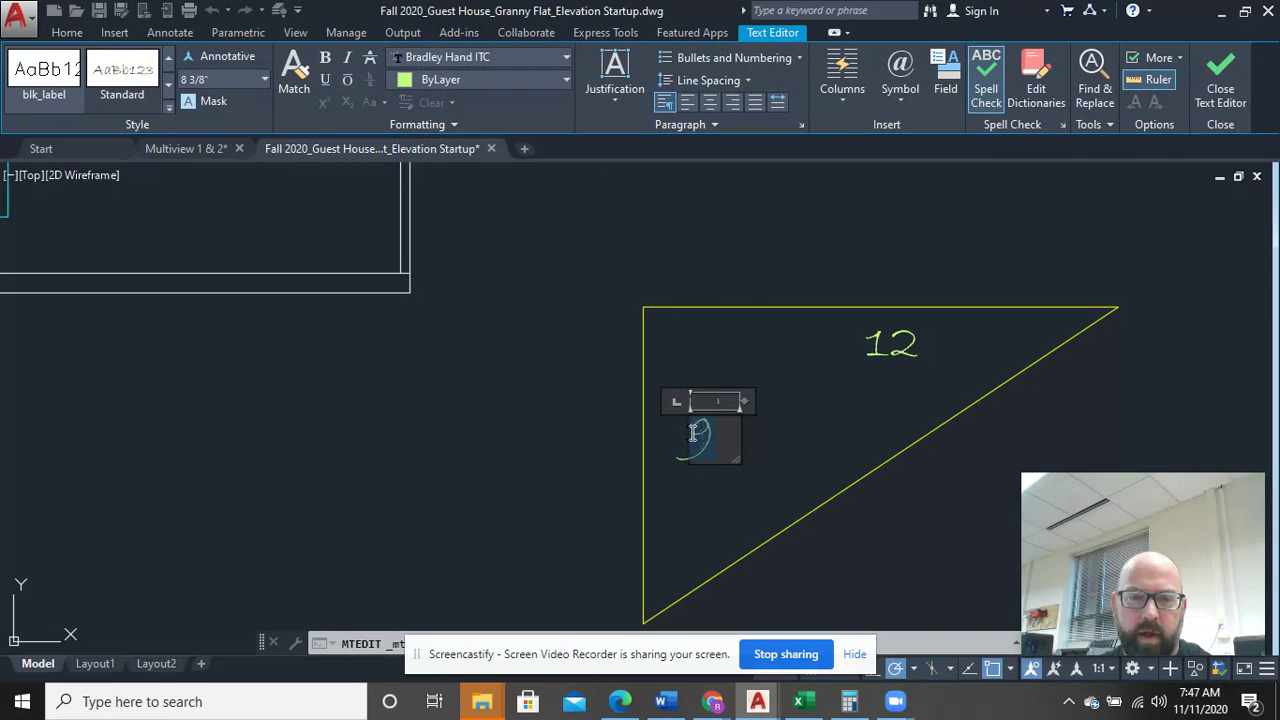
{"action": "type", "text": "8"}
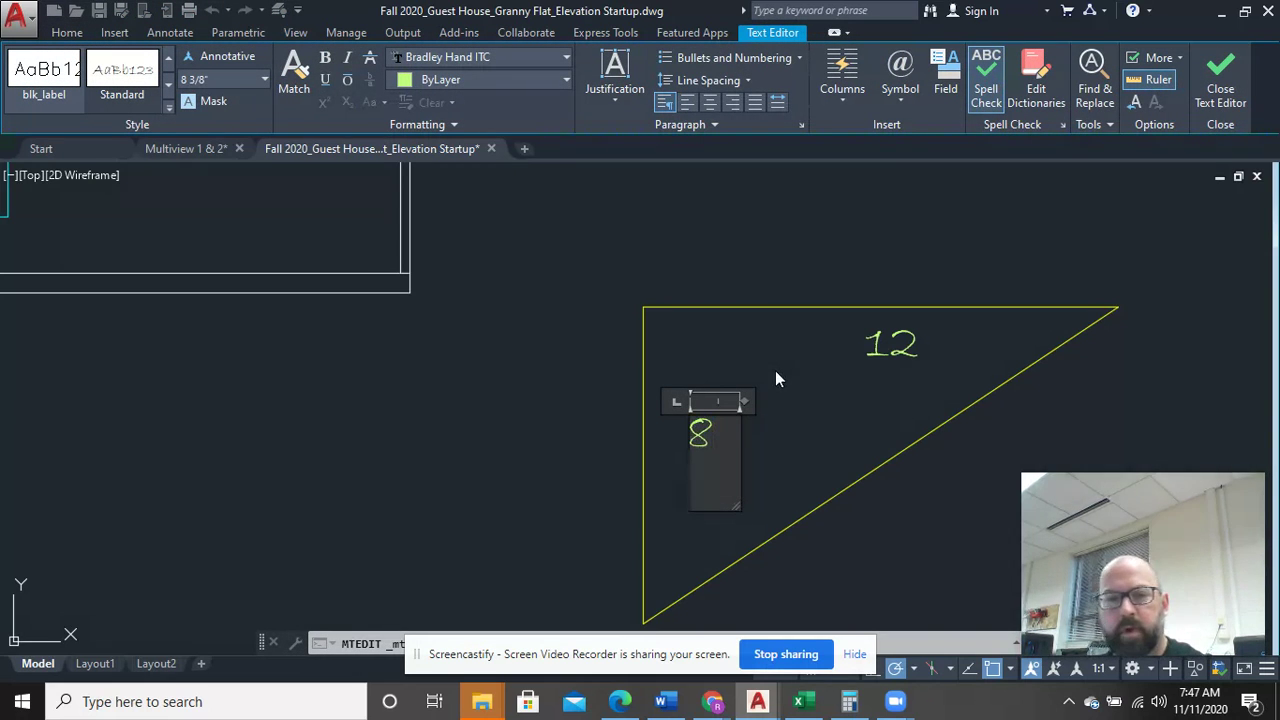
{"action": "left_click", "coordinate": [785, 370]}
{"action": "scroll", "coordinate": [709, 437], "scroll_direction": "down", "scroll_amount": 8}
{"action": "mouse_move", "coordinate": [723, 372]}
{"action": "middle_mouse_down"}
{"action": "mouse_move", "coordinate": [686, 400]}
{"action": "mouse_move", "coordinate": [640, 409]}
{"action": "mouse_move", "coordinate": [659, 437]}
{"action": "middle_mouse_up"}
{"action": "scroll", "coordinate": [500, 371], "scroll_direction": "down", "scroll_amount": 5}
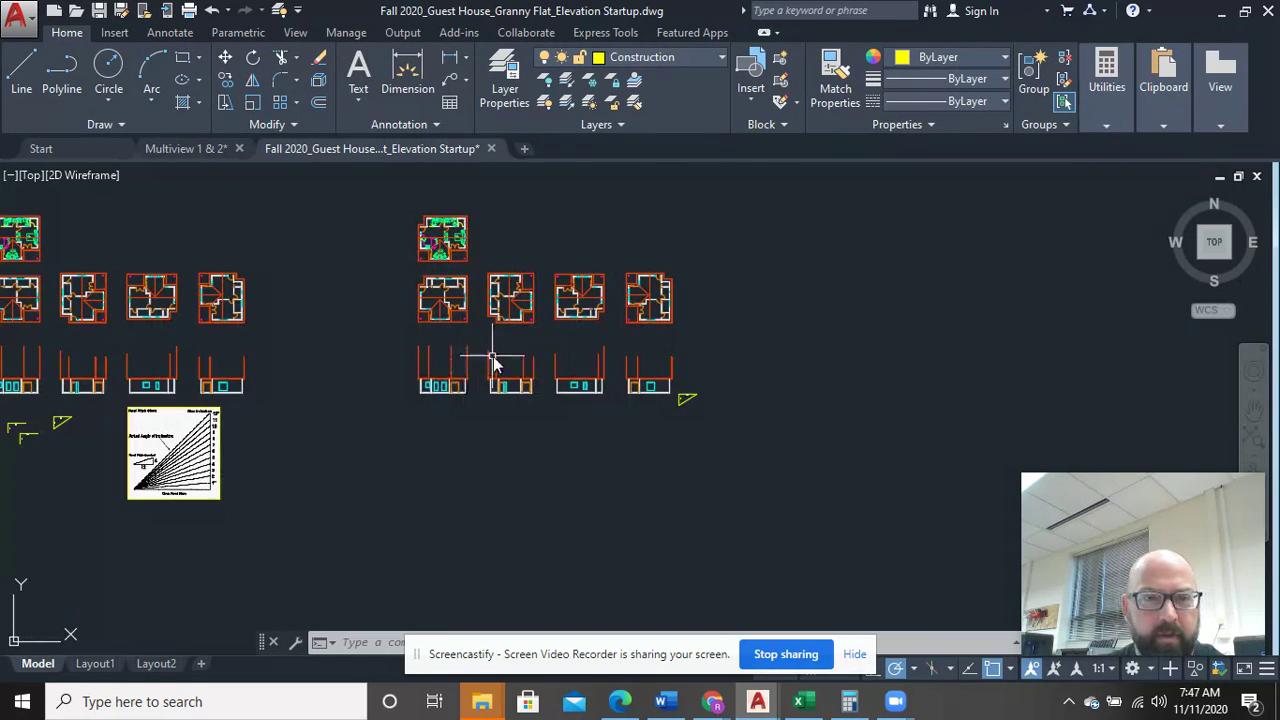
{"action": "middle_click_drag", "start_coordinate": [491, 363], "coordinate": [477, 457]}
{"action": "scroll", "coordinate": [390, 428], "scroll_direction": "up", "scroll_amount": 6}
{"action": "middle_click_drag", "start_coordinate": [674, 500], "coordinate": [517, 463]}
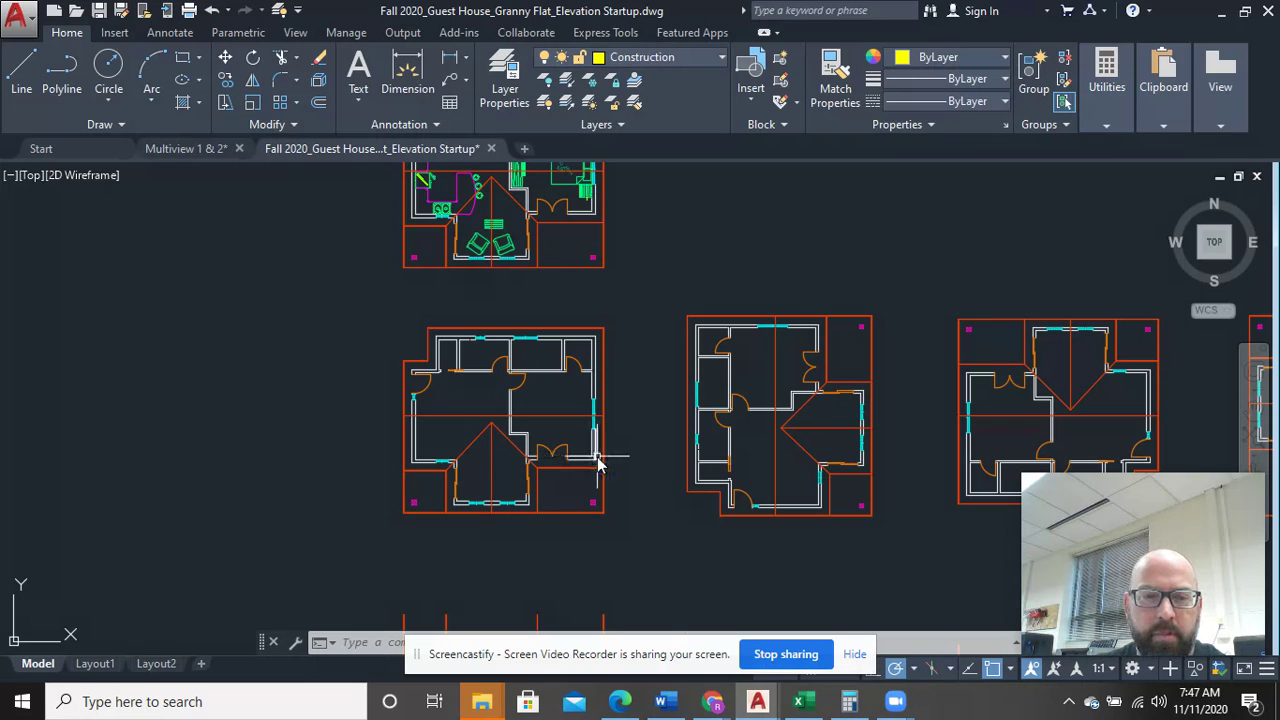
{"action": "scroll", "coordinate": [600, 450], "scroll_direction": "up", "scroll_amount": 2}
{"action": "middle_click_drag", "start_coordinate": [635, 457], "coordinate": [551, 449]}
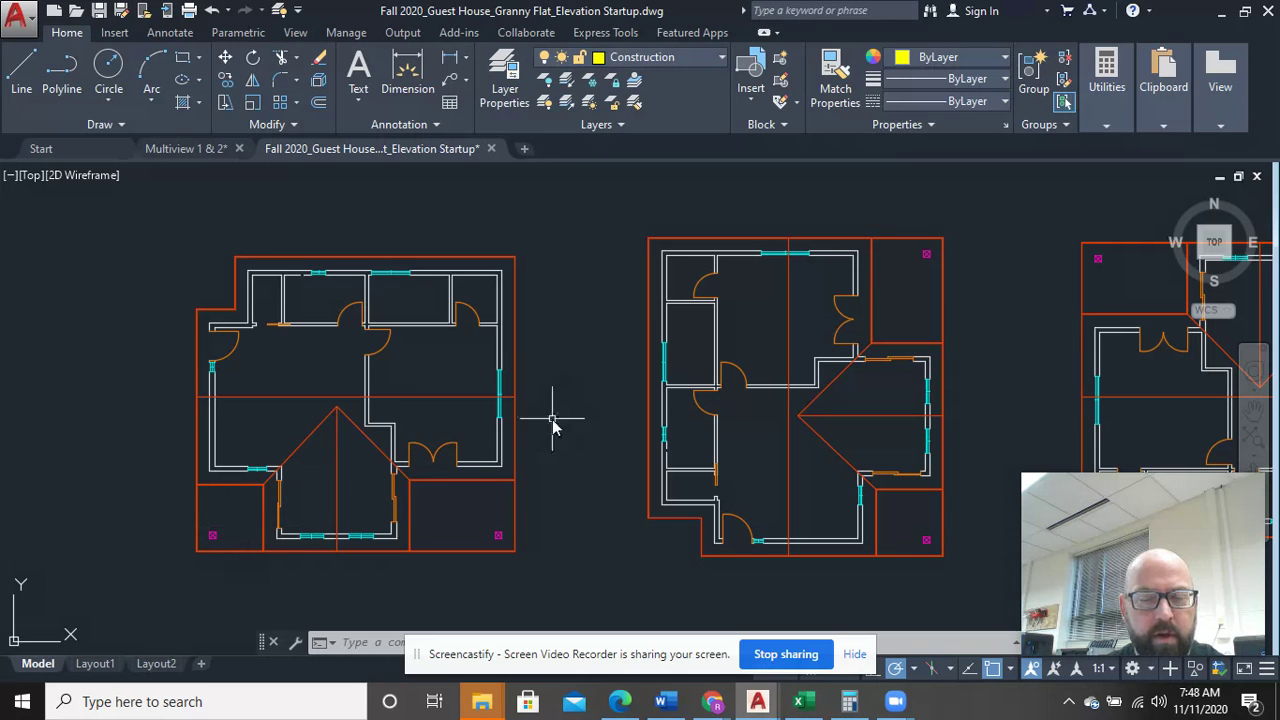
{"action": "middle_click_drag", "start_coordinate": [574, 393], "coordinate": [516, 402]}
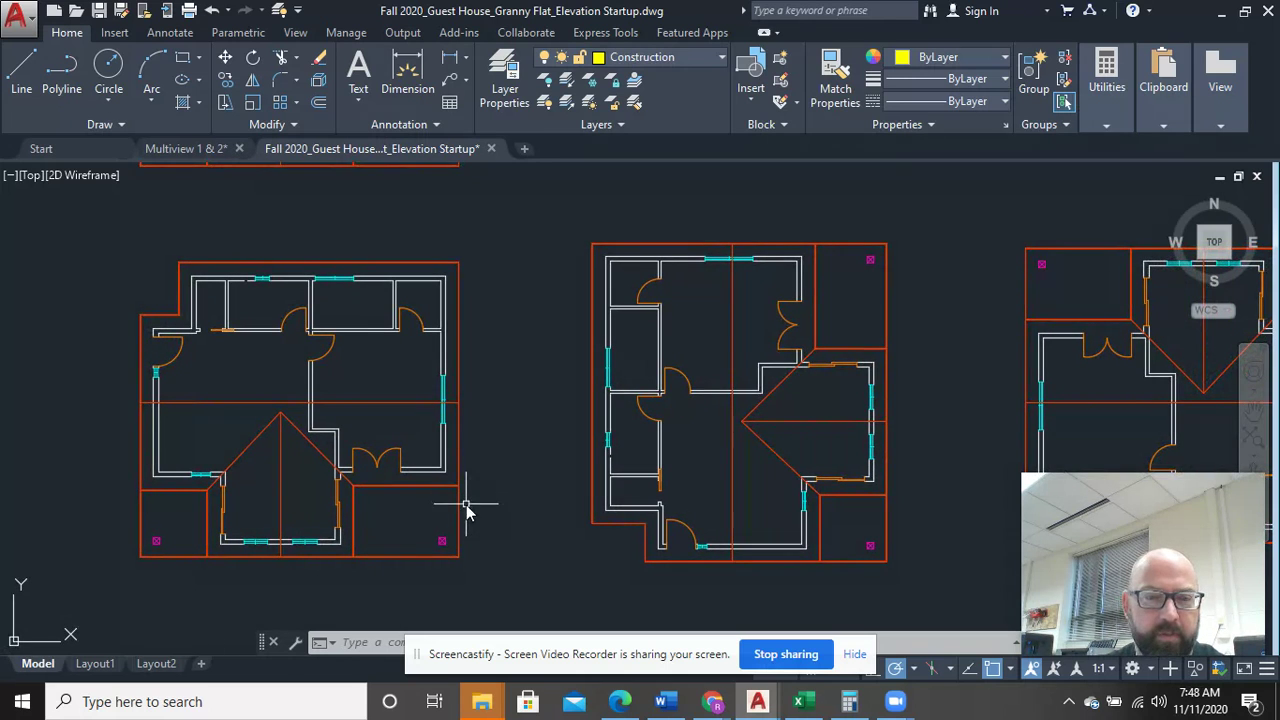
{"action": "scroll", "coordinate": [465, 558], "scroll_direction": "up", "scroll_amount": 6}
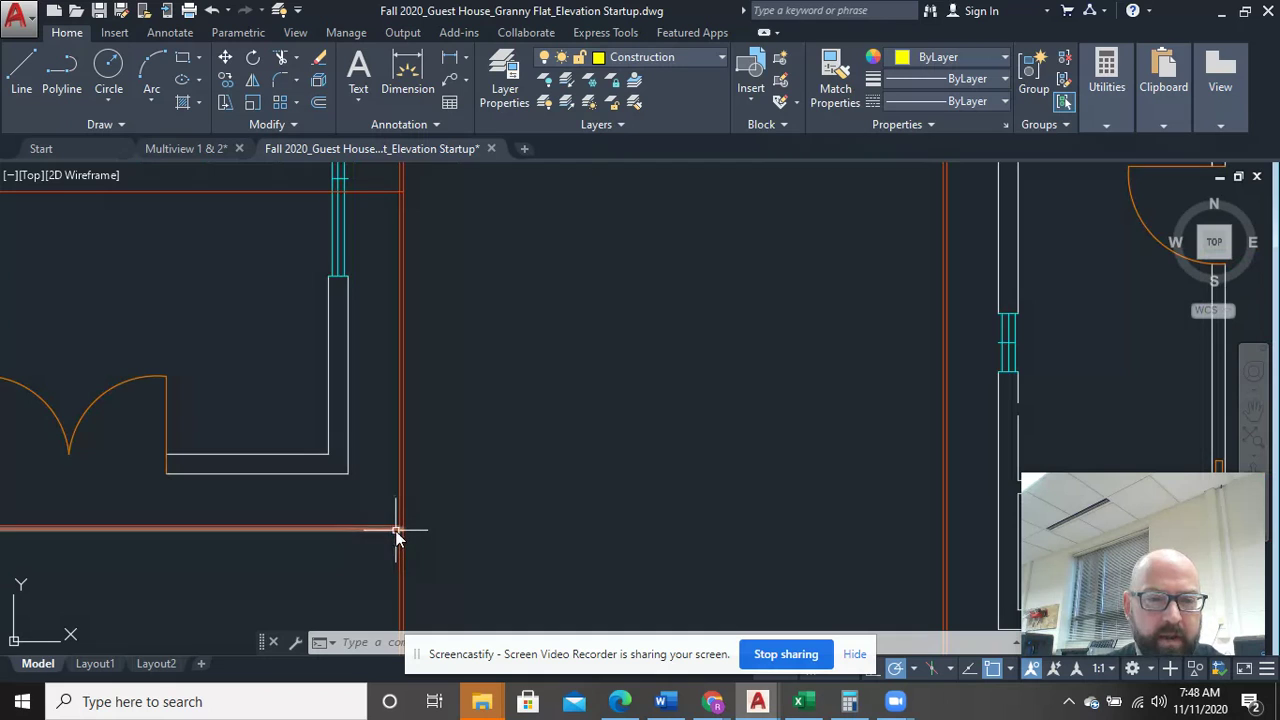
{"action": "scroll", "coordinate": [396, 537], "scroll_direction": "down", "scroll_amount": 6}
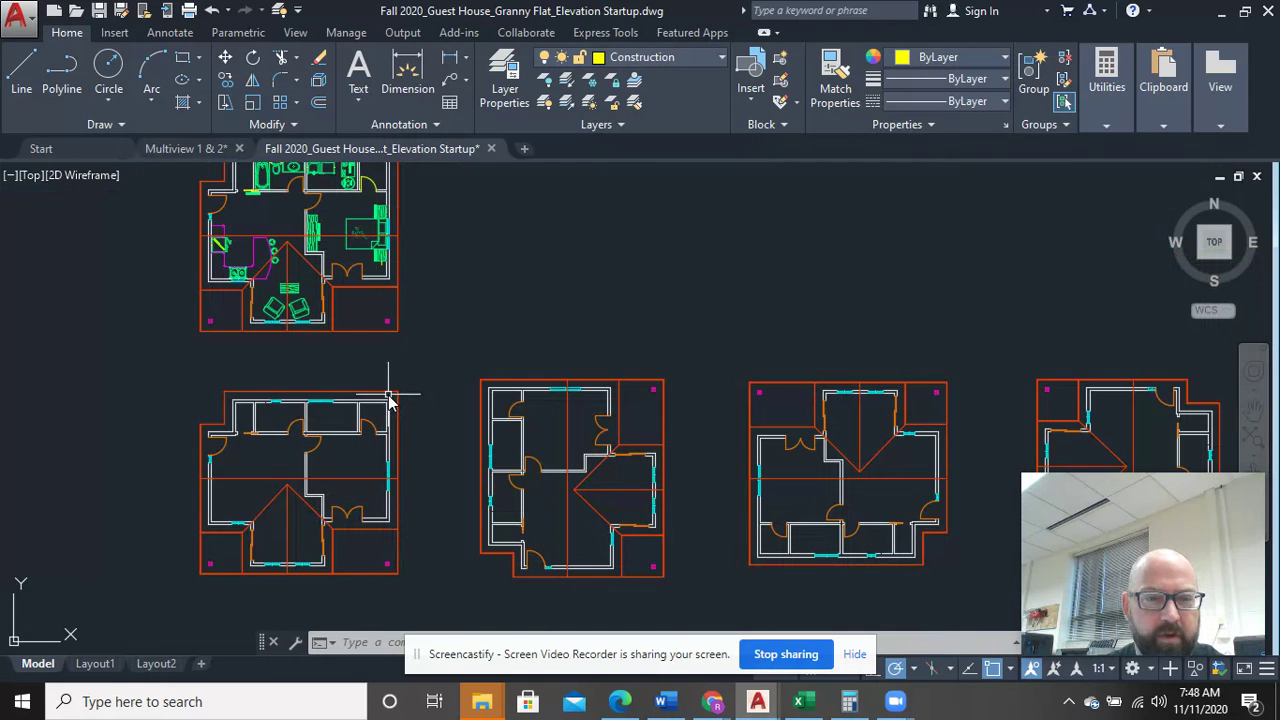
{"action": "scroll", "coordinate": [443, 405], "scroll_direction": "down", "scroll_amount": 3}
{"action": "scroll", "coordinate": [674, 434], "scroll_direction": "down", "scroll_amount": 4}
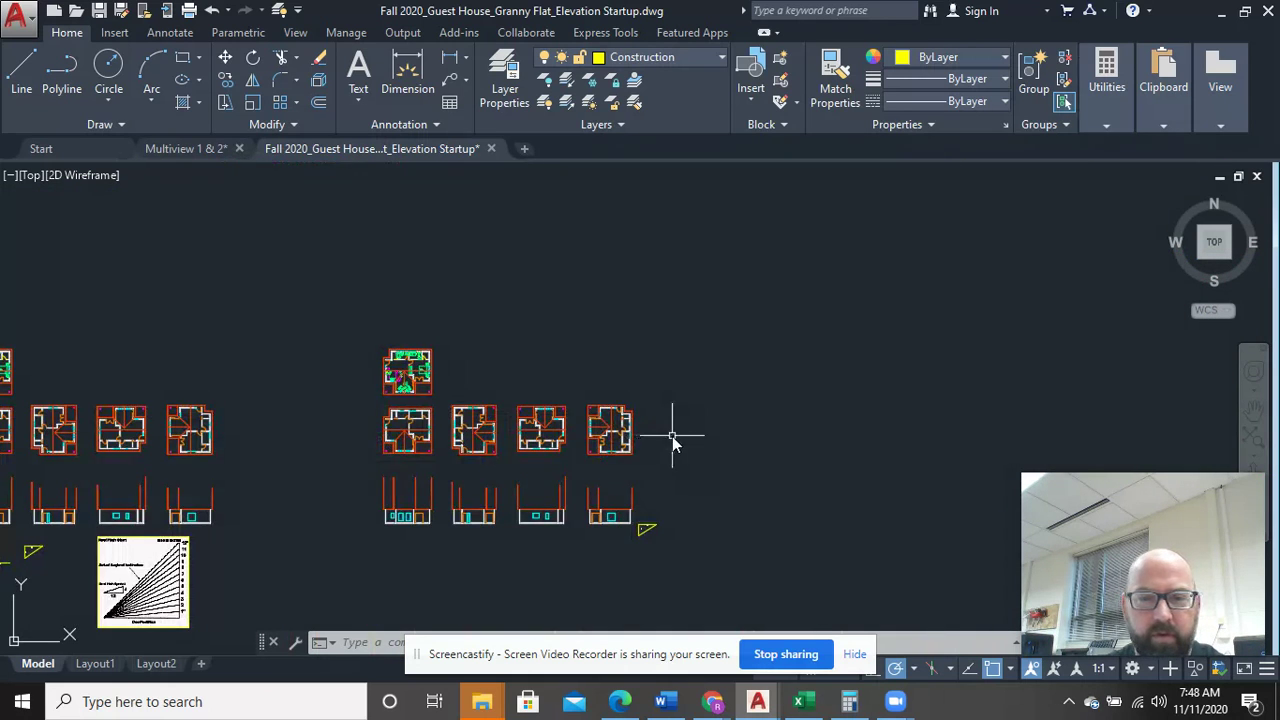
{"action": "middle_click_drag", "start_coordinate": [674, 434], "coordinate": [476, 410]}
{"action": "scroll", "coordinate": [452, 468], "scroll_direction": "up", "scroll_amount": 6}
{"action": "middle_click_drag", "start_coordinate": [396, 480], "coordinate": [537, 443]}
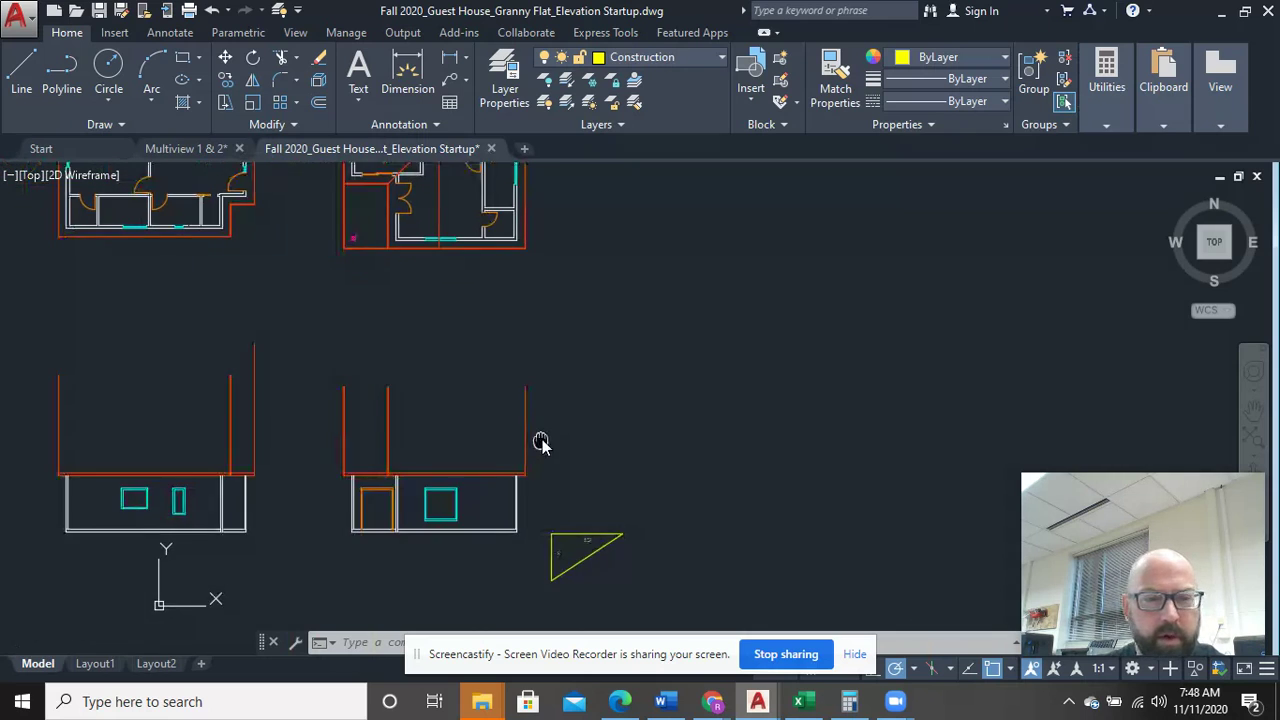
{"action": "scroll", "coordinate": [455, 475], "scroll_direction": "up", "scroll_amount": 5}
{"action": "middle_click_drag", "start_coordinate": [423, 470], "coordinate": [341, 272]}
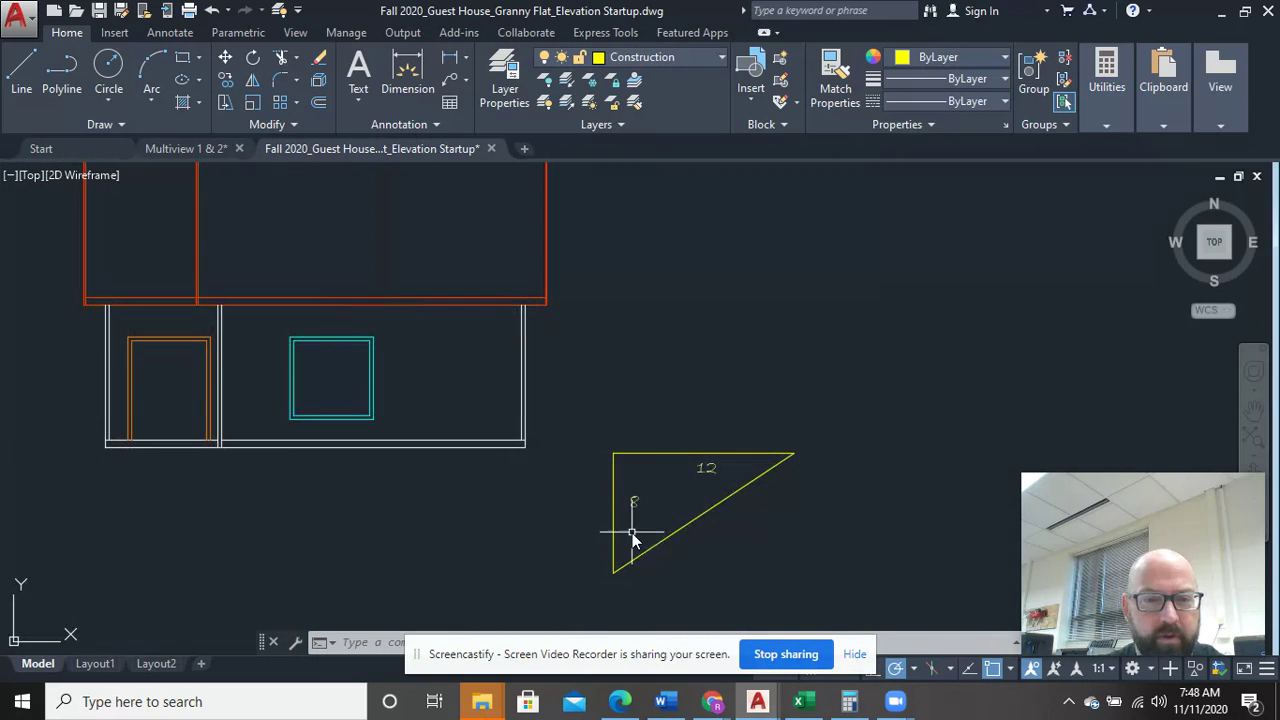
Step: Mirror the pitch chart's sloped line about a vertical axis, keeping the original
{"action": "left_click", "coordinate": [680, 529]}
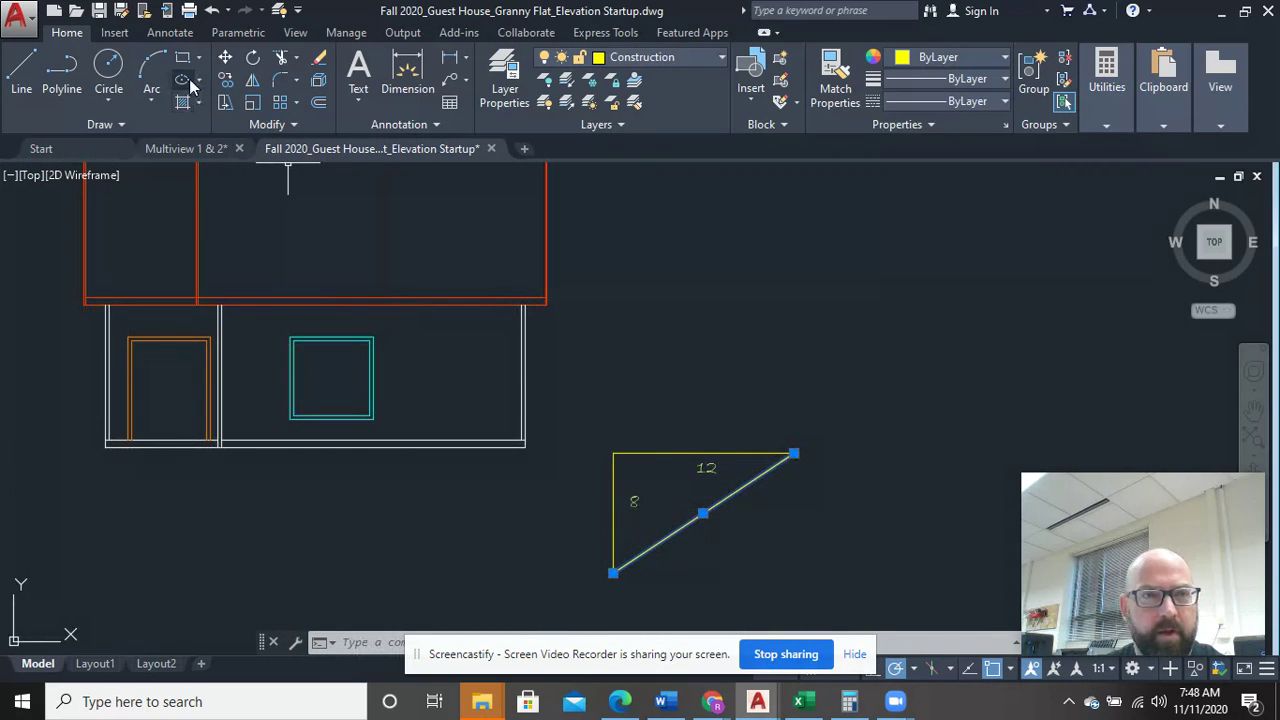
{"action": "left_click", "coordinate": [258, 78]}
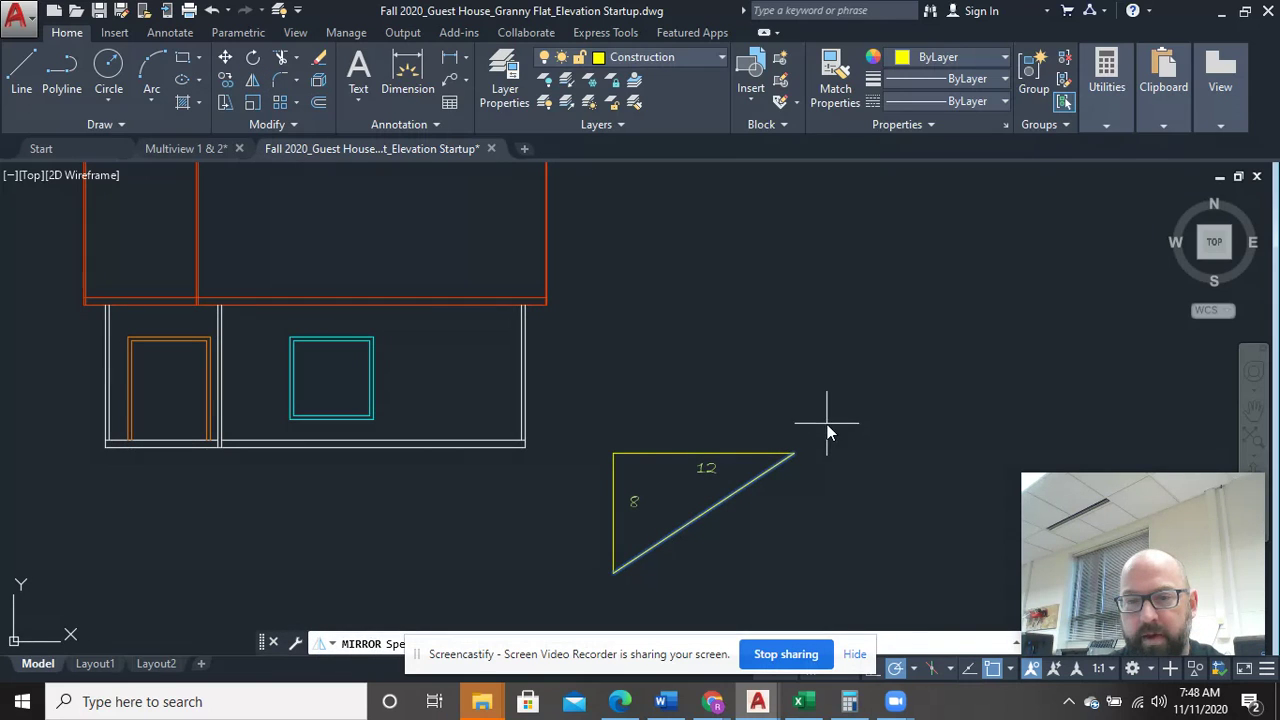
{"action": "left_click", "coordinate": [827, 424]}
{"action": "left_click", "coordinate": [825, 467]}
{"action": "key", "text": "Return"}
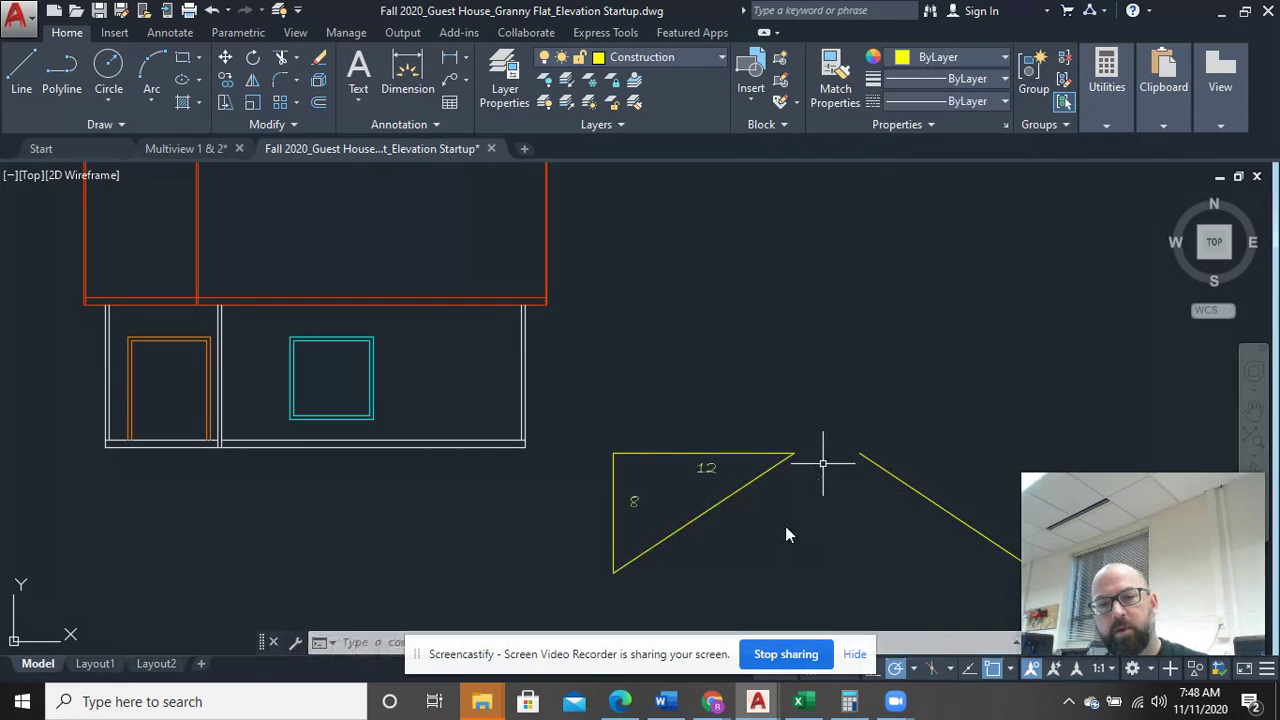
Step: Move the sloped pitch line so its lower end sits on the elevation's wall corner
{"action": "left_click", "coordinate": [720, 565]}
{"action": "left_click", "coordinate": [686, 508]}
{"action": "right_click", "coordinate": [735, 352]}
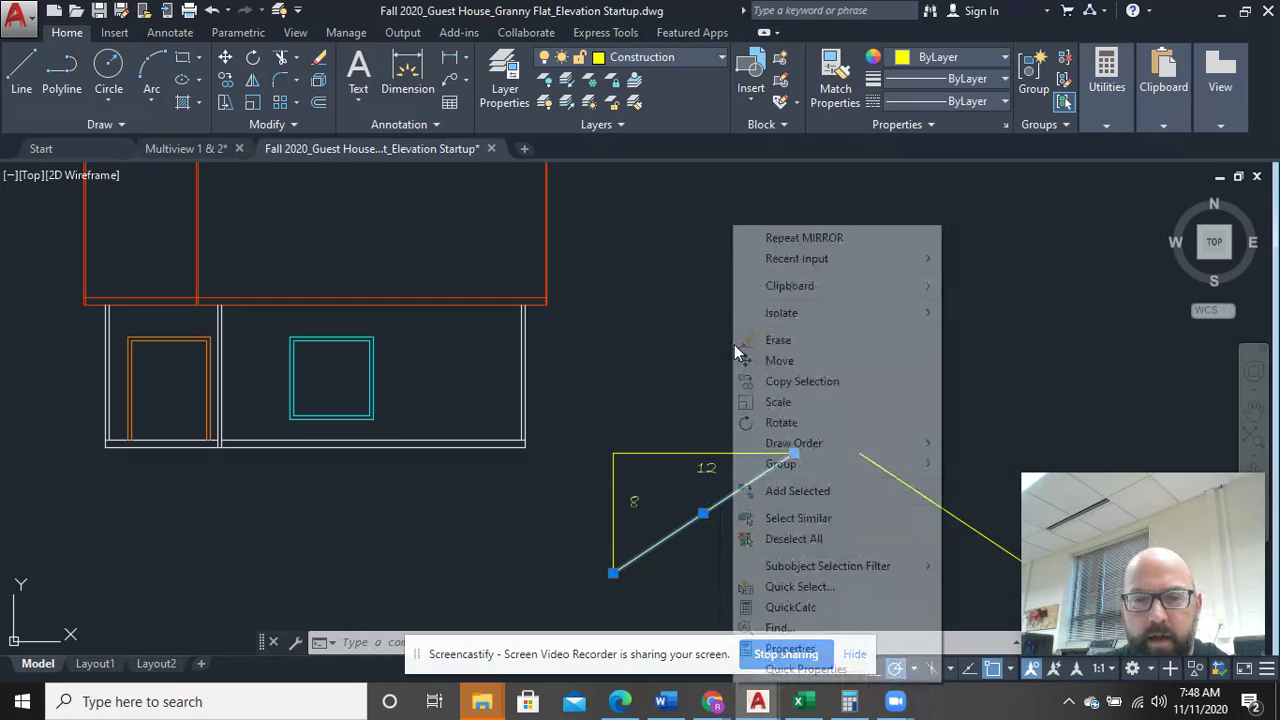
{"action": "left_click", "coordinate": [779, 360]}
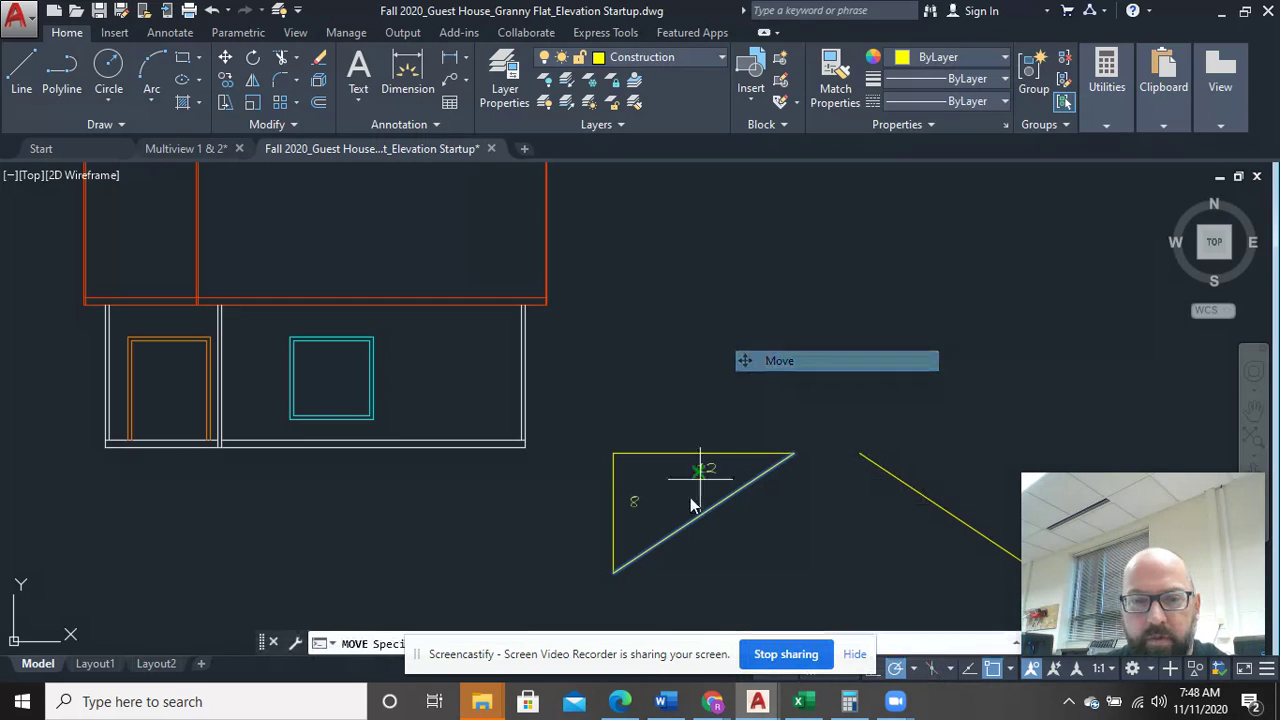
{"action": "left_click", "coordinate": [613, 574]}
{"action": "middle_click_drag", "start_coordinate": [200, 257], "coordinate": [409, 371]}
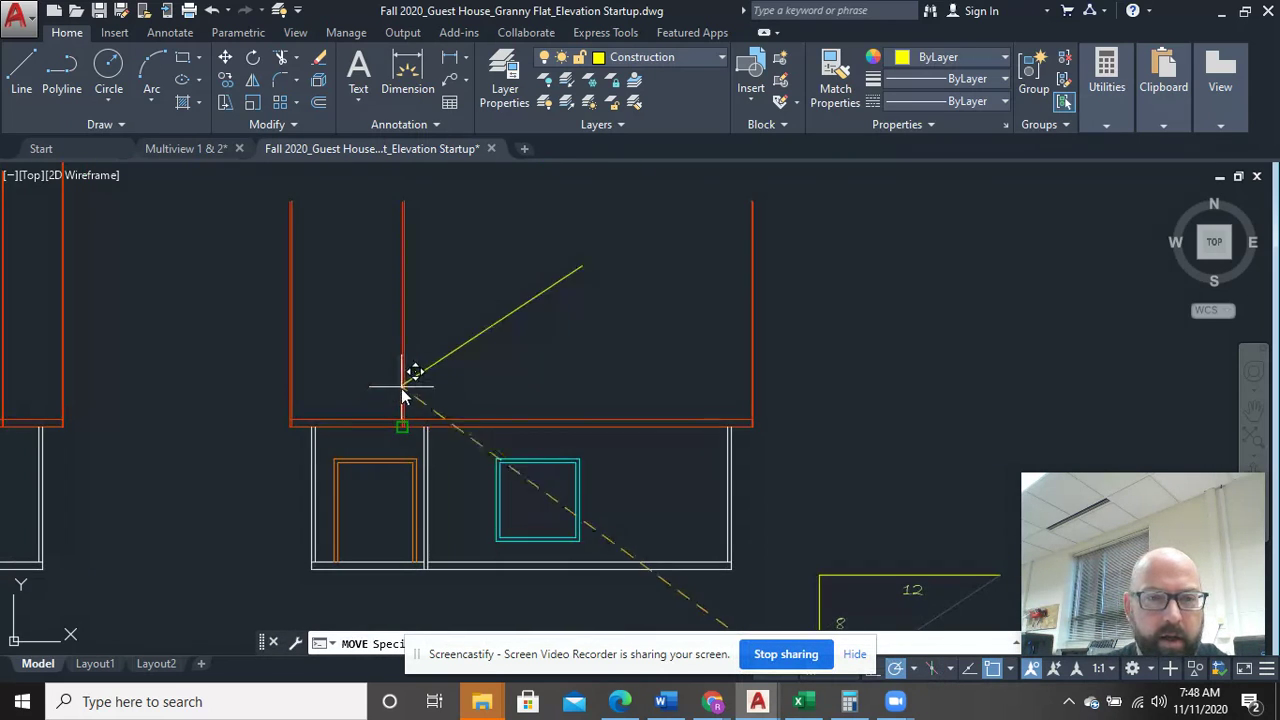
{"action": "scroll", "coordinate": [380, 423], "scroll_direction": "up", "scroll_amount": 4}
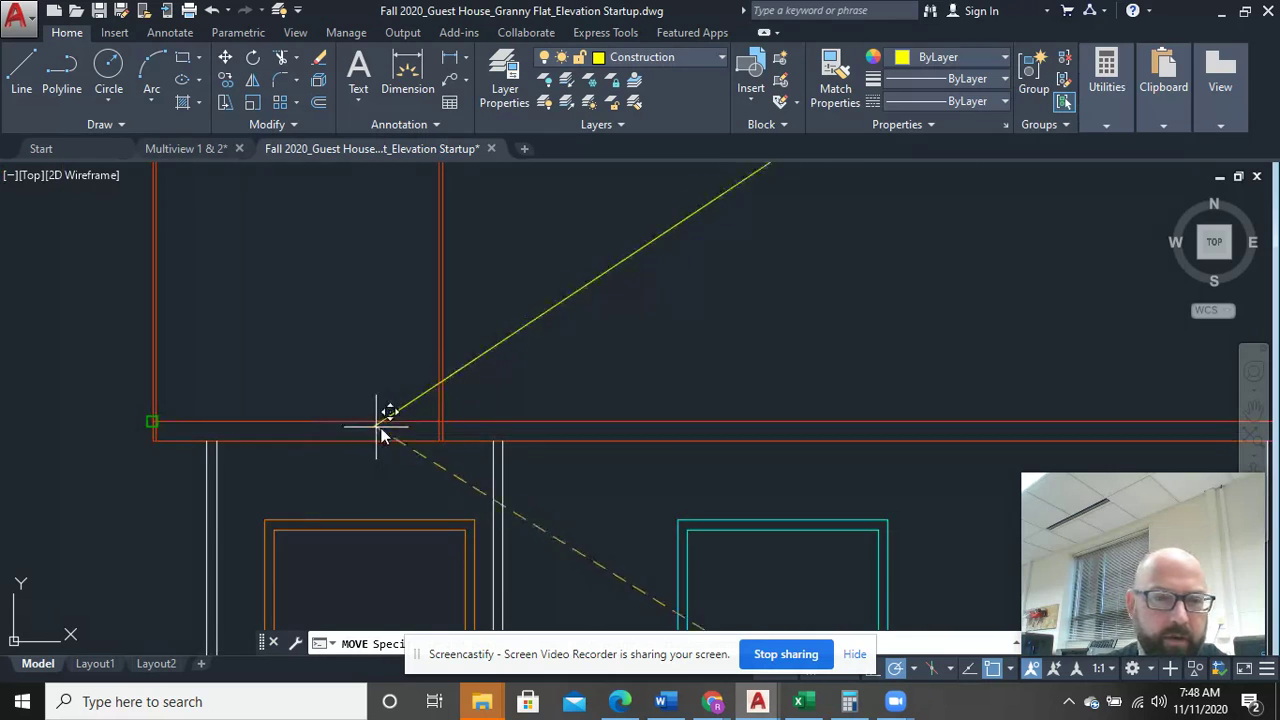
{"action": "left_click", "coordinate": [422, 421]}
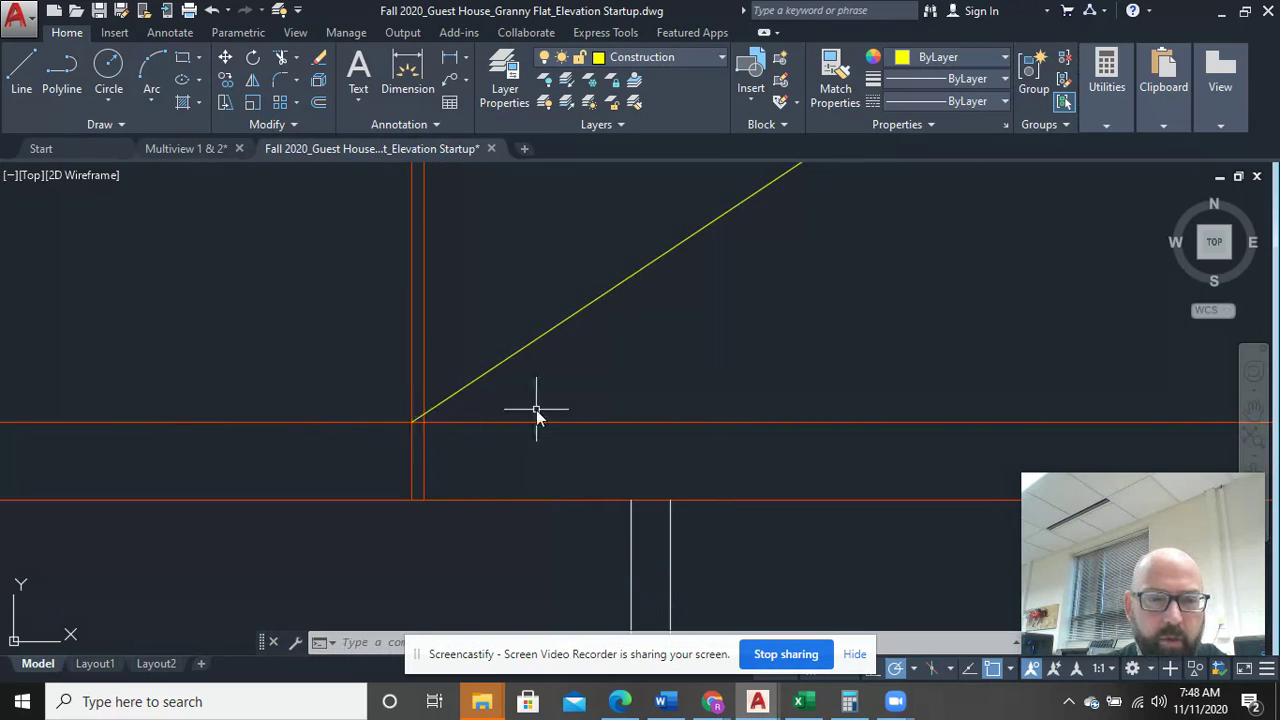
{"action": "scroll", "coordinate": [775, 390], "scroll_direction": "down", "scroll_amount": 2}
{"action": "middle_click_drag", "start_coordinate": [775, 390], "coordinate": [466, 314]}
{"action": "scroll", "coordinate": [517, 337], "scroll_direction": "down", "scroll_amount": 4}
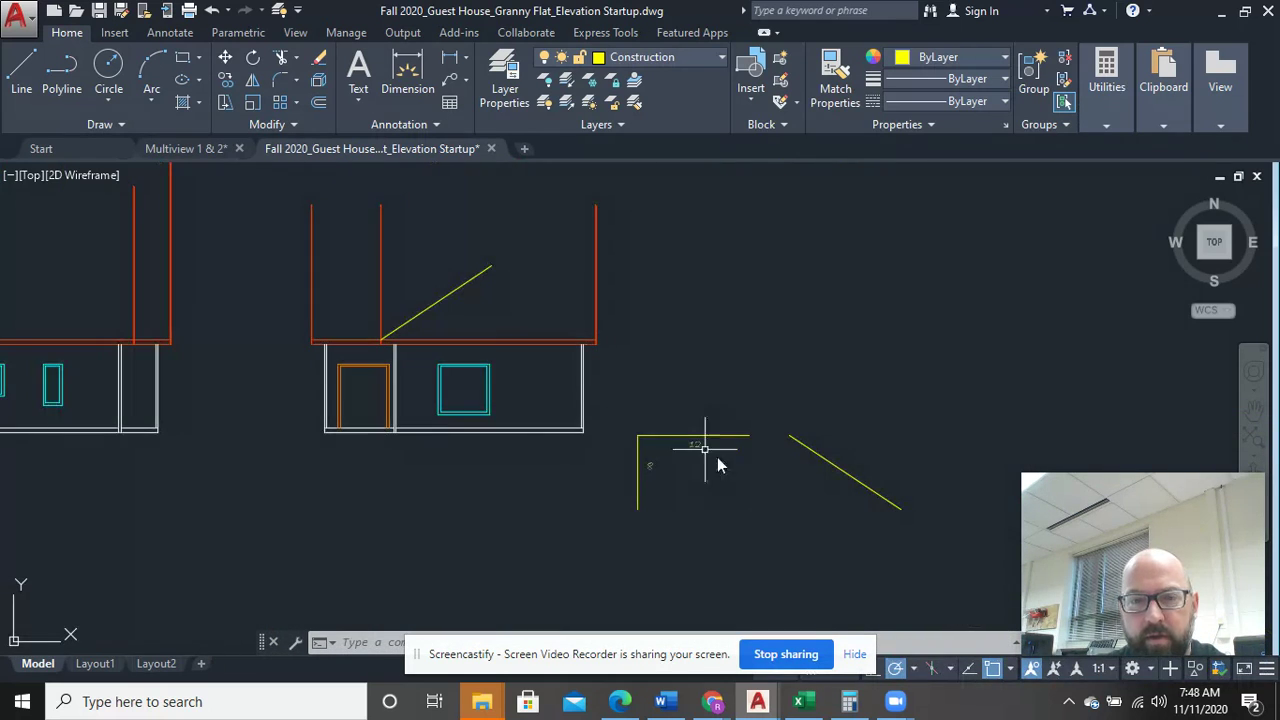
Step: Copy the mirrored pitch line to the rightmost elevation's right roof corner
{"action": "left_click", "coordinate": [857, 479]}
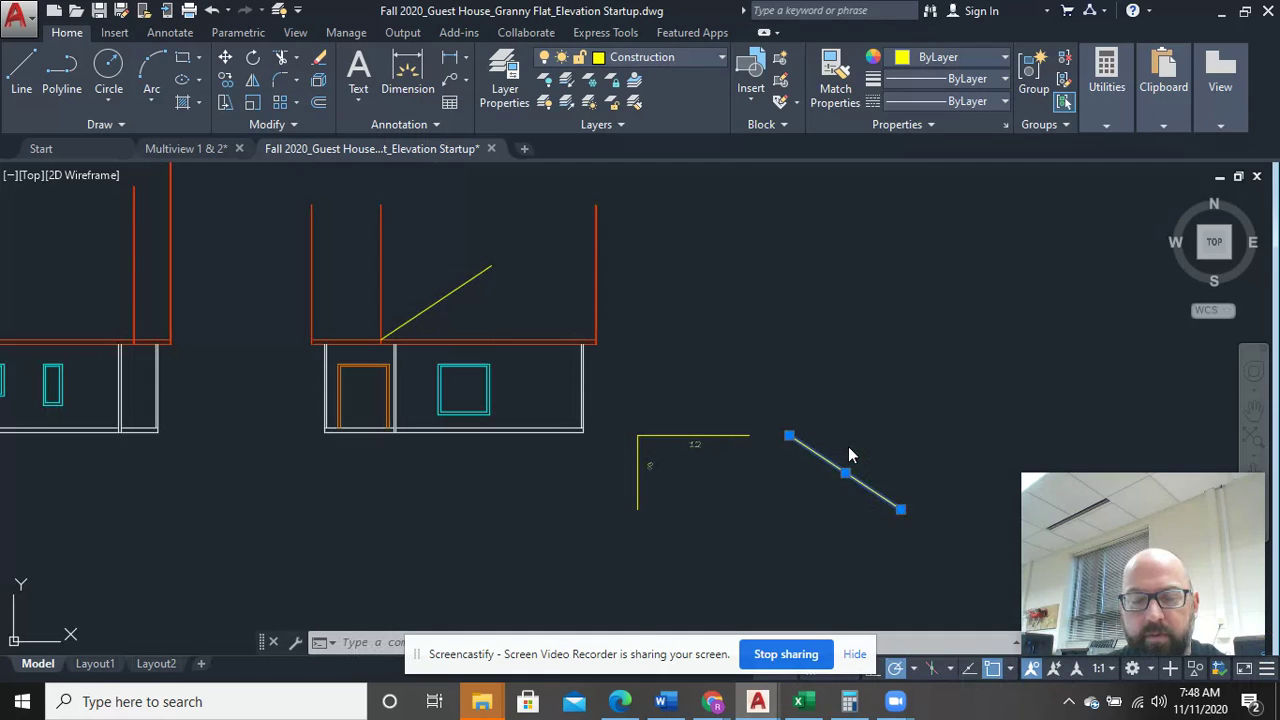
{"action": "right_click", "coordinate": [850, 455]}
{"action": "left_click", "coordinate": [917, 383]}
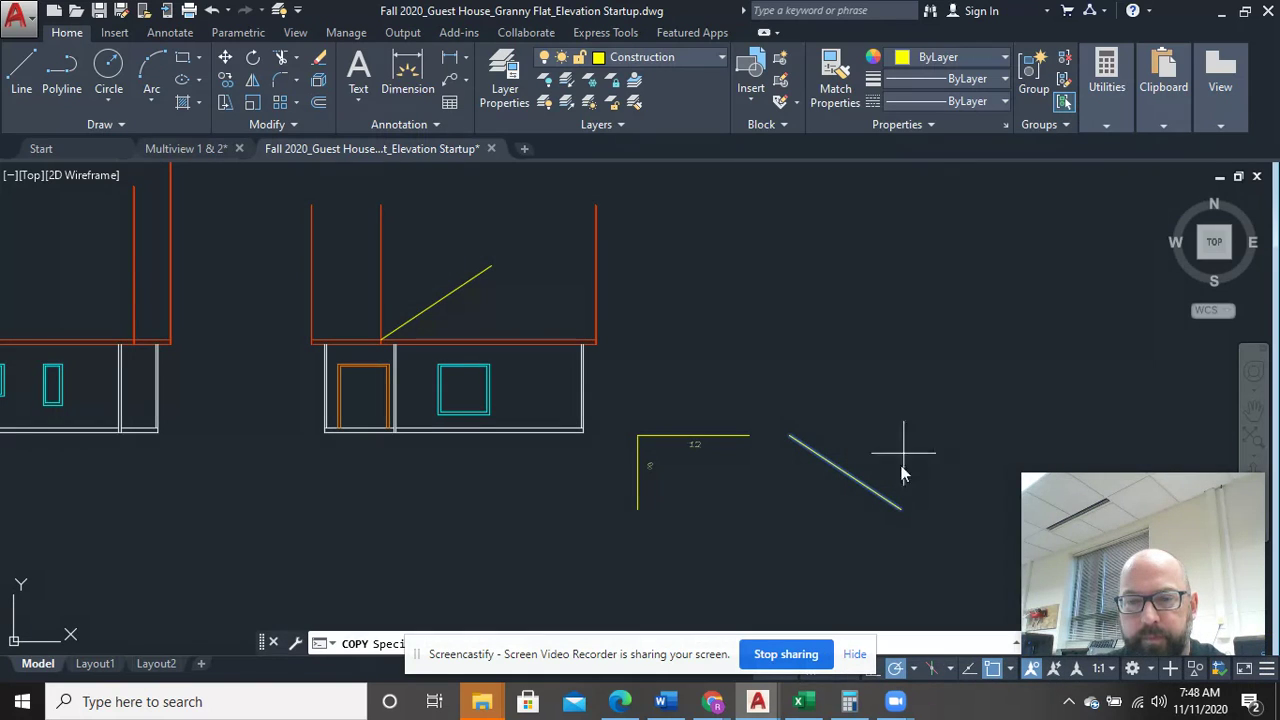
{"action": "left_click", "coordinate": [900, 510]}
{"action": "scroll", "coordinate": [522, 337], "scroll_direction": "up", "scroll_amount": 2}
{"action": "scroll", "coordinate": [671, 333], "scroll_direction": "up", "scroll_amount": 7}
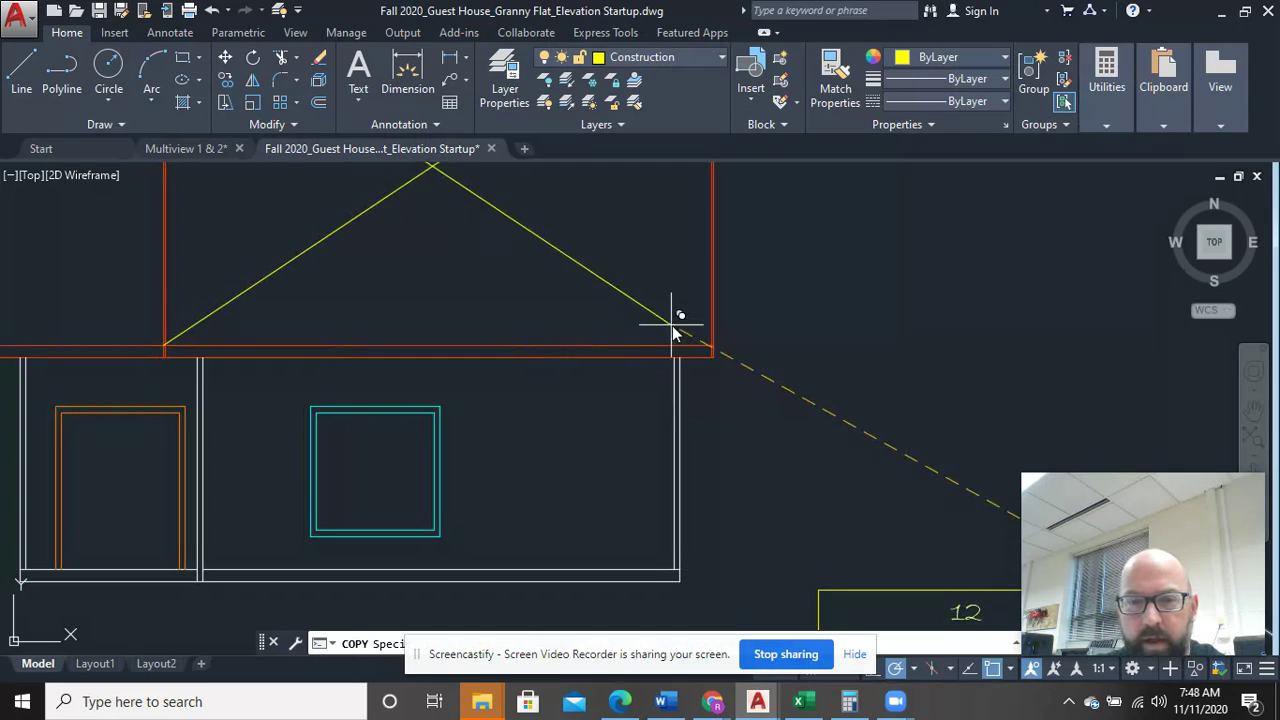
{"action": "left_click", "coordinate": [791, 400]}
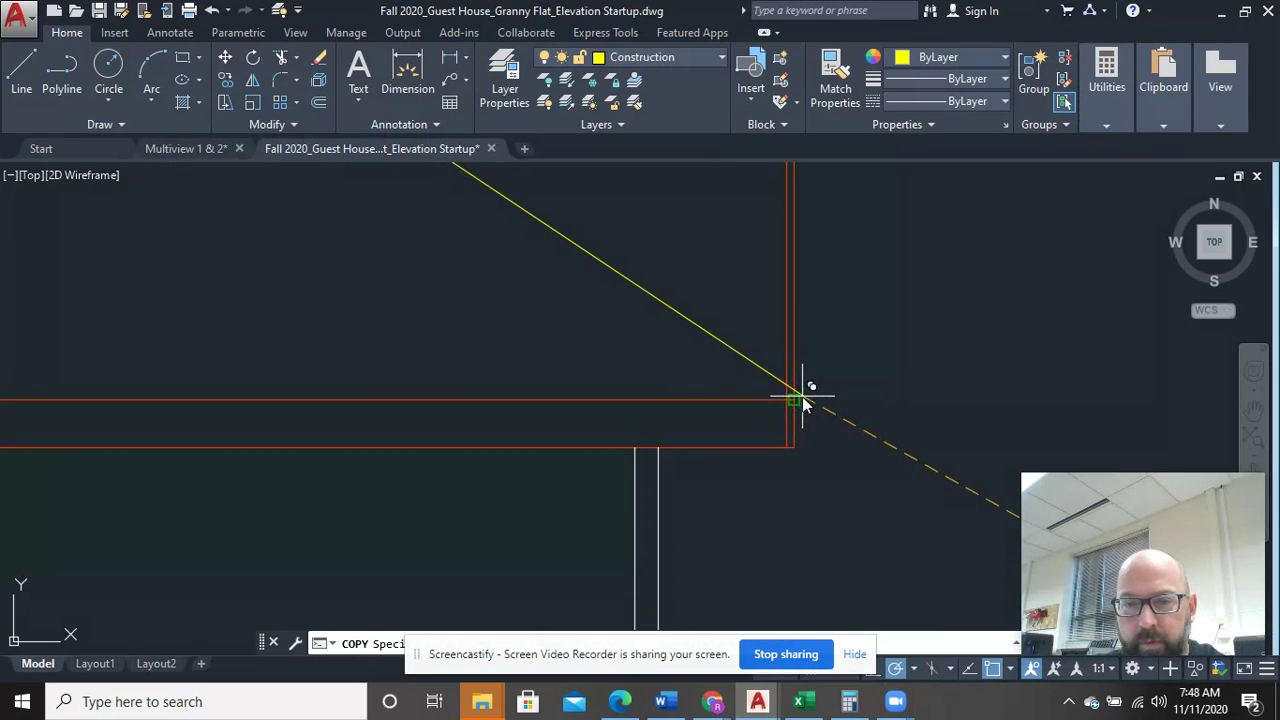
{"action": "right_click", "coordinate": [850, 337]}
{"action": "left_click", "coordinate": [866, 349]}
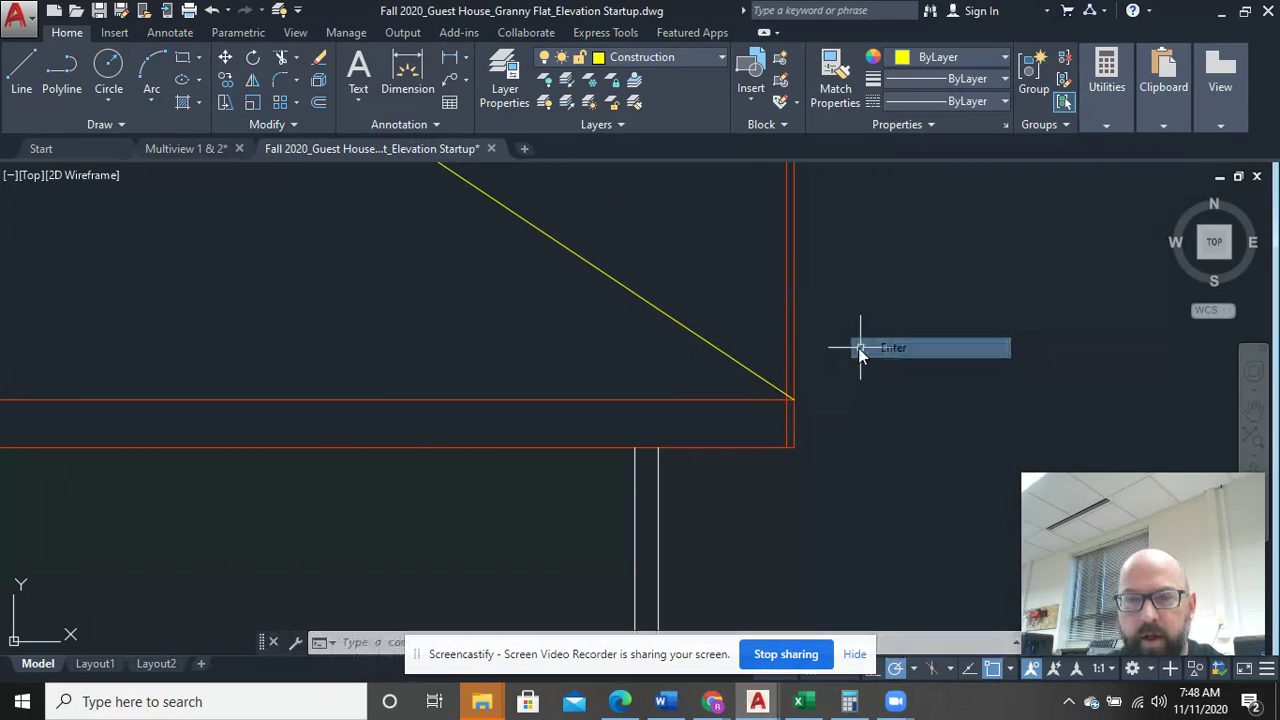
{"action": "scroll", "coordinate": [850, 345], "scroll_direction": "down", "scroll_amount": 5}
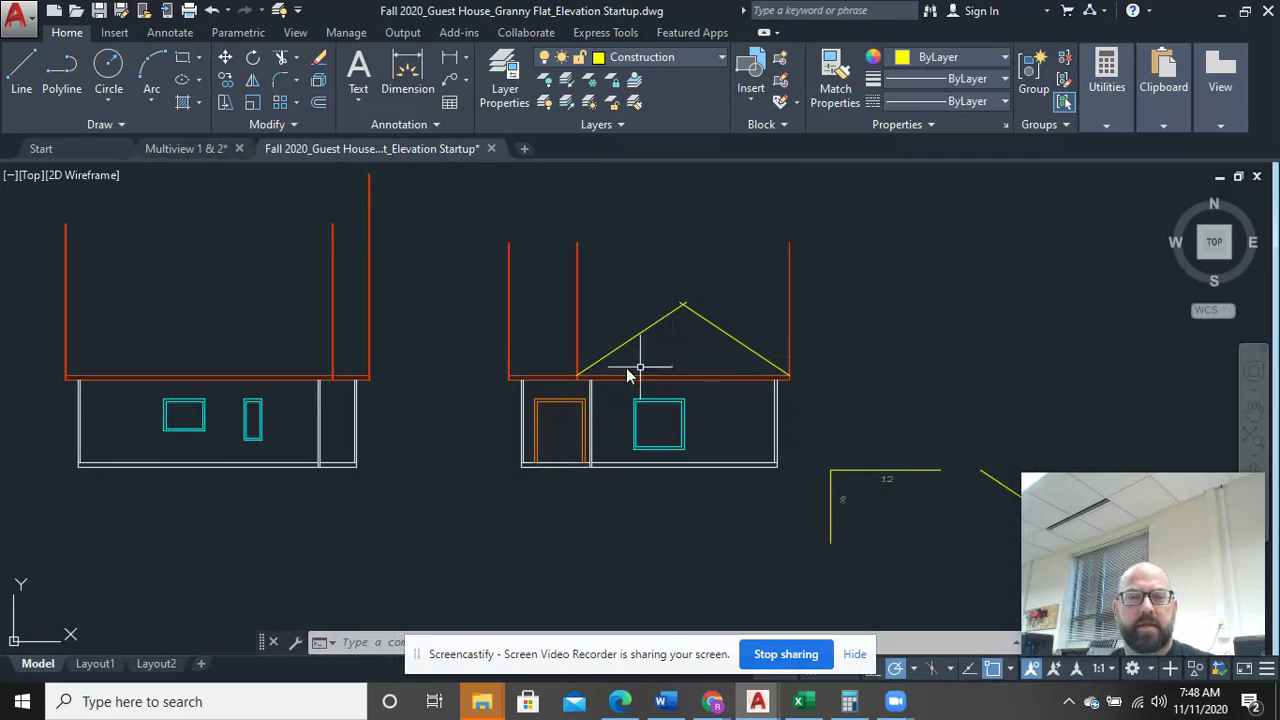
Step: Trim the overshooting pitch-line ends above the apex with TR, then view all four elevations
{"action": "scroll", "coordinate": [636, 340], "scroll_direction": "up", "scroll_amount": 4}
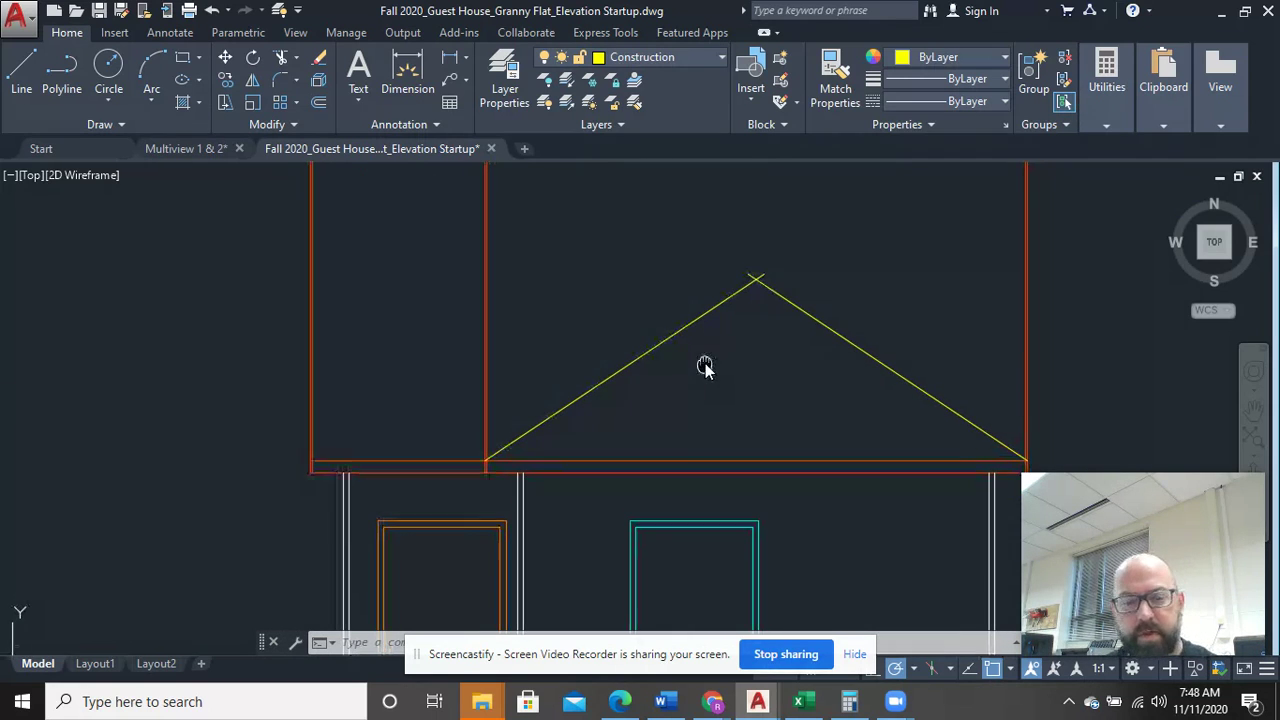
{"action": "type", "text": "tr"}
{"action": "key", "text": "Return"}
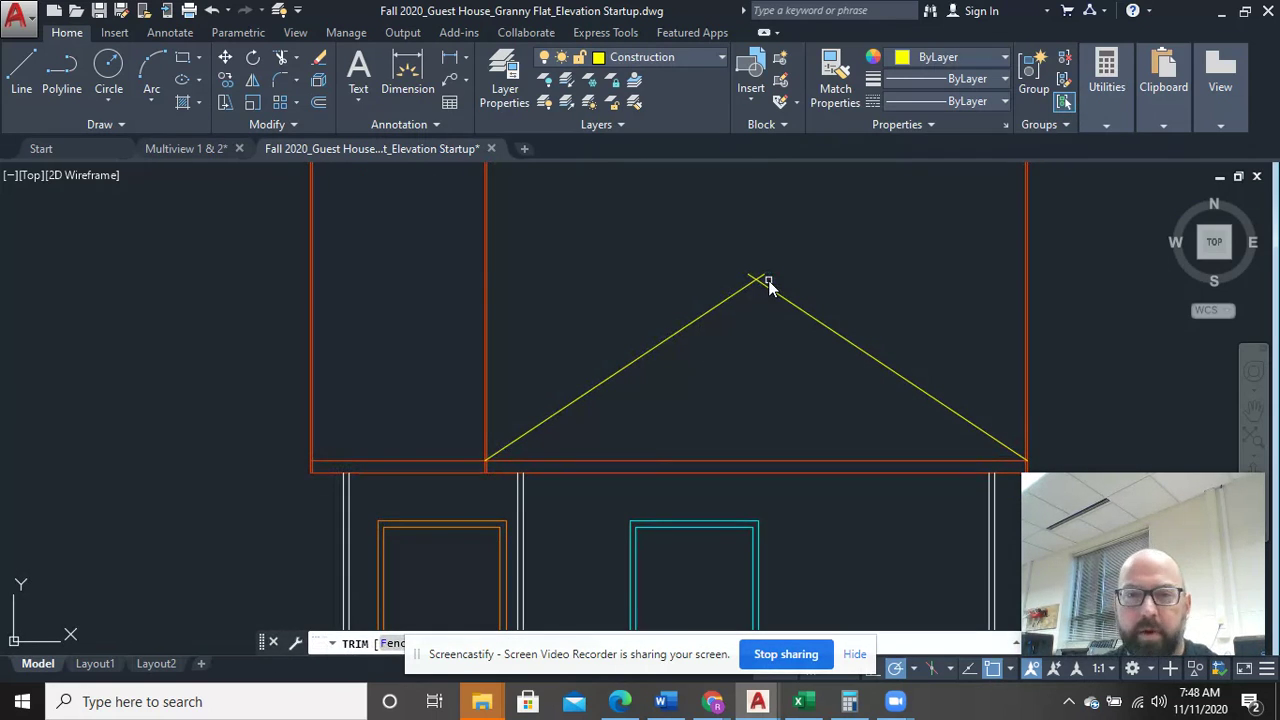
{"action": "left_click", "coordinate": [774, 277]}
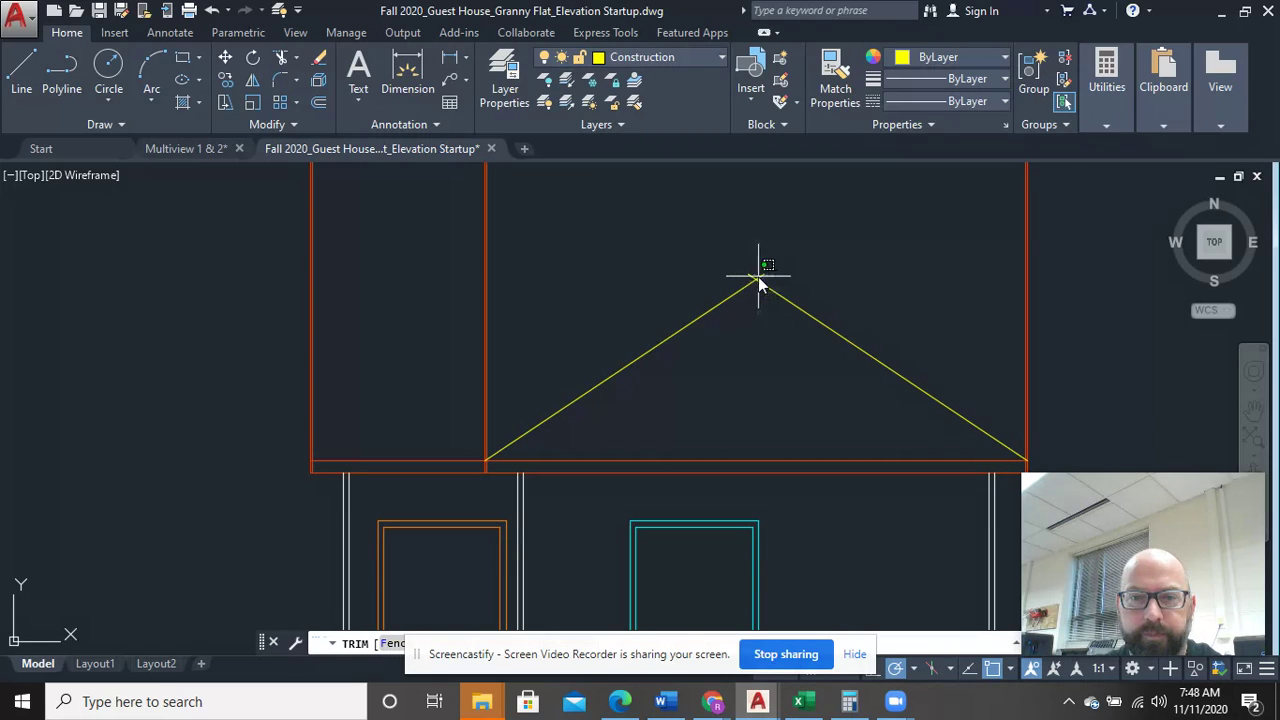
{"action": "right_click", "coordinate": [720, 267]}
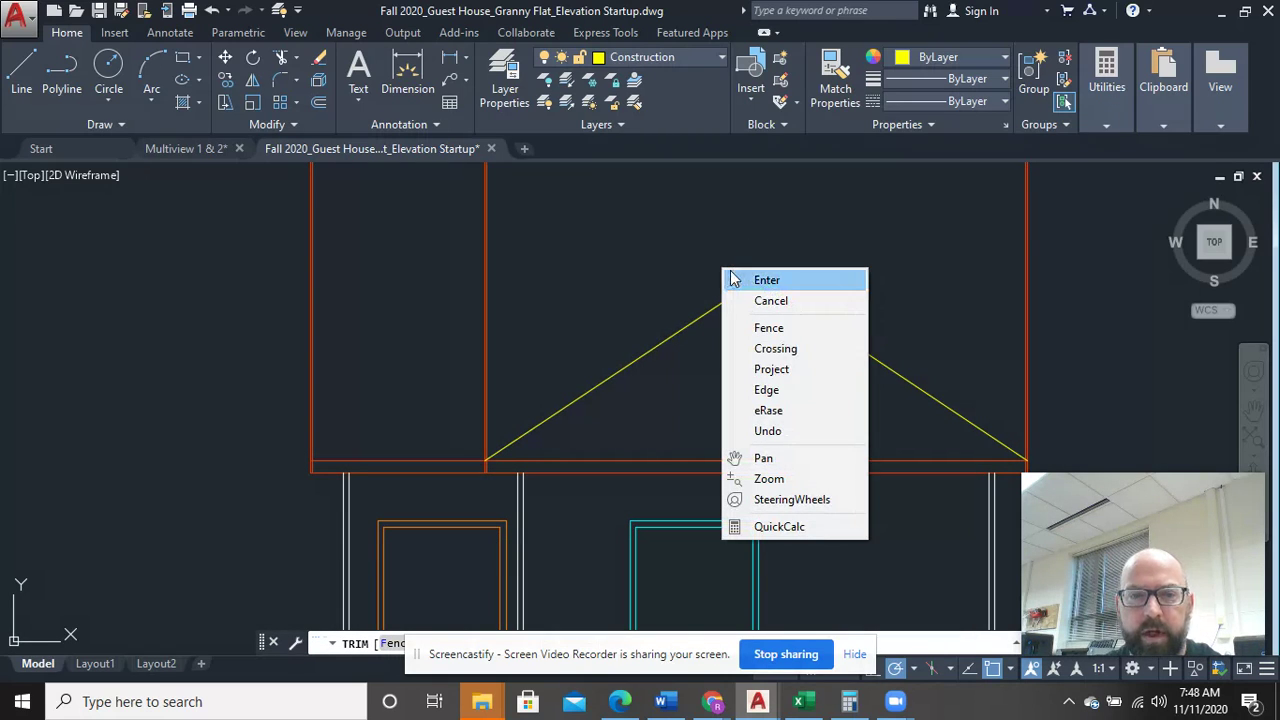
{"action": "left_click", "coordinate": [765, 280]}
{"action": "scroll", "coordinate": [600, 282], "scroll_direction": "down", "scroll_amount": 4}
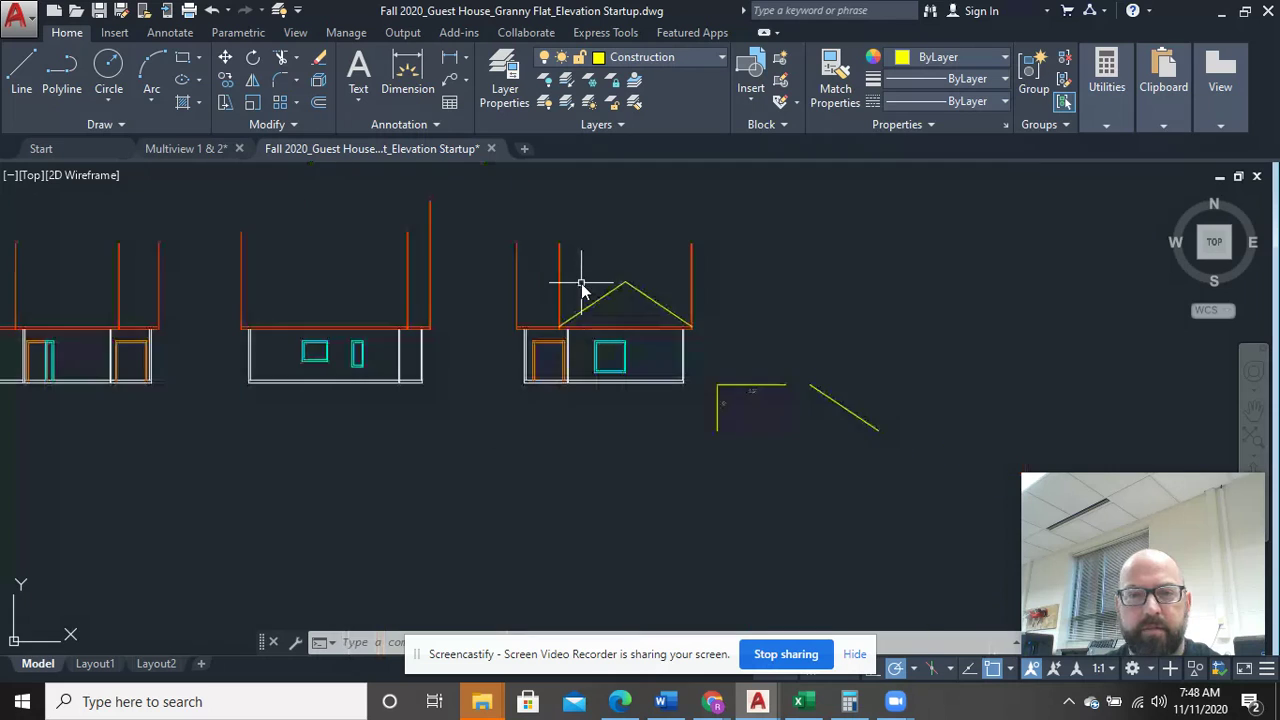
{"action": "mouse_move", "coordinate": [583, 286]}
{"action": "middle_mouse_down"}
{"action": "mouse_move", "coordinate": [910, 291]}
{"action": "mouse_move", "coordinate": [970, 310]}
{"action": "middle_mouse_up"}
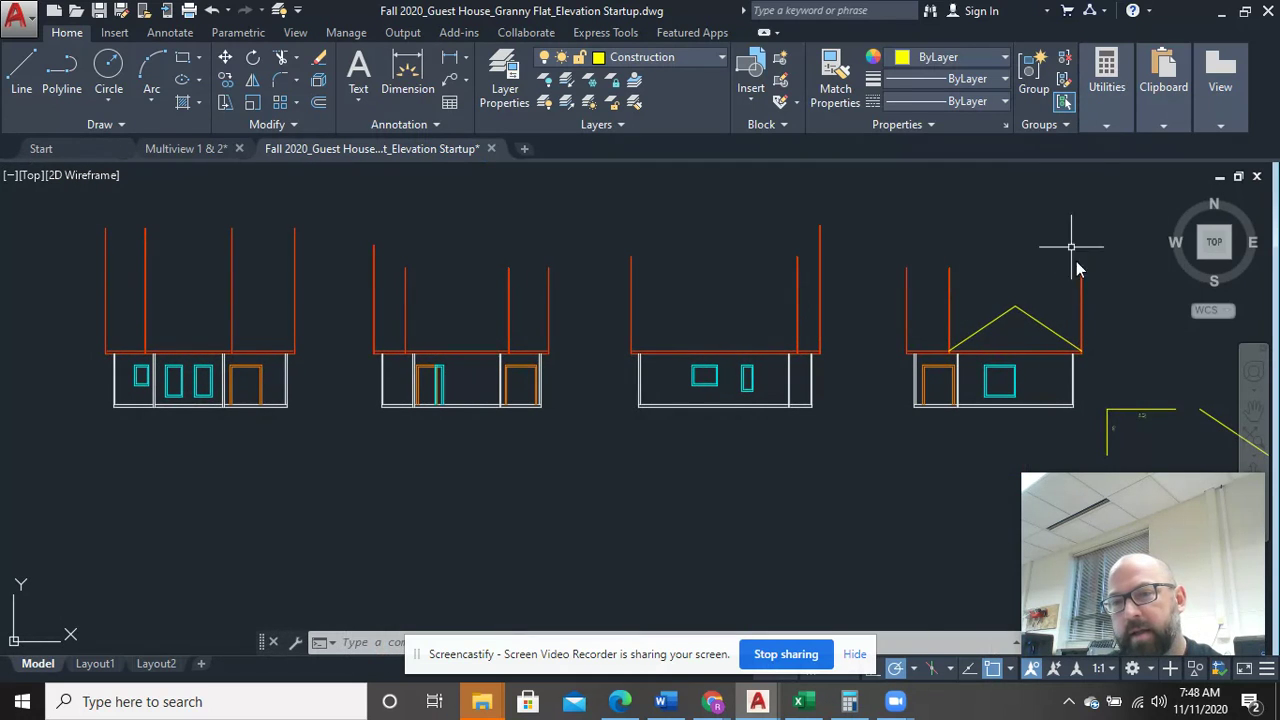
Step: Draw a horizontal line from the rightmost roof apex leftward past the first elevation
{"action": "left_click", "coordinate": [20, 66]}
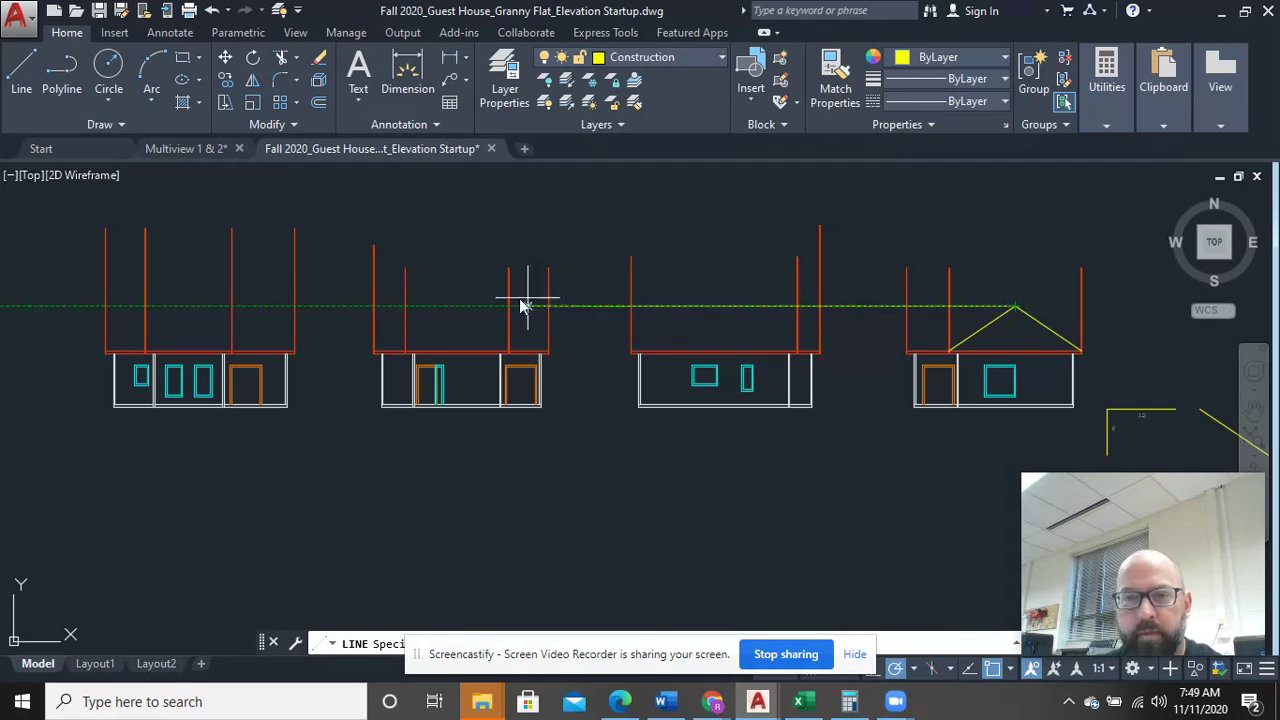
{"action": "left_click", "coordinate": [41, 305]}
{"action": "left_click", "coordinate": [105, 229]}
{"action": "right_click", "coordinate": [108, 246]}
{"action": "left_click", "coordinate": [150, 258]}
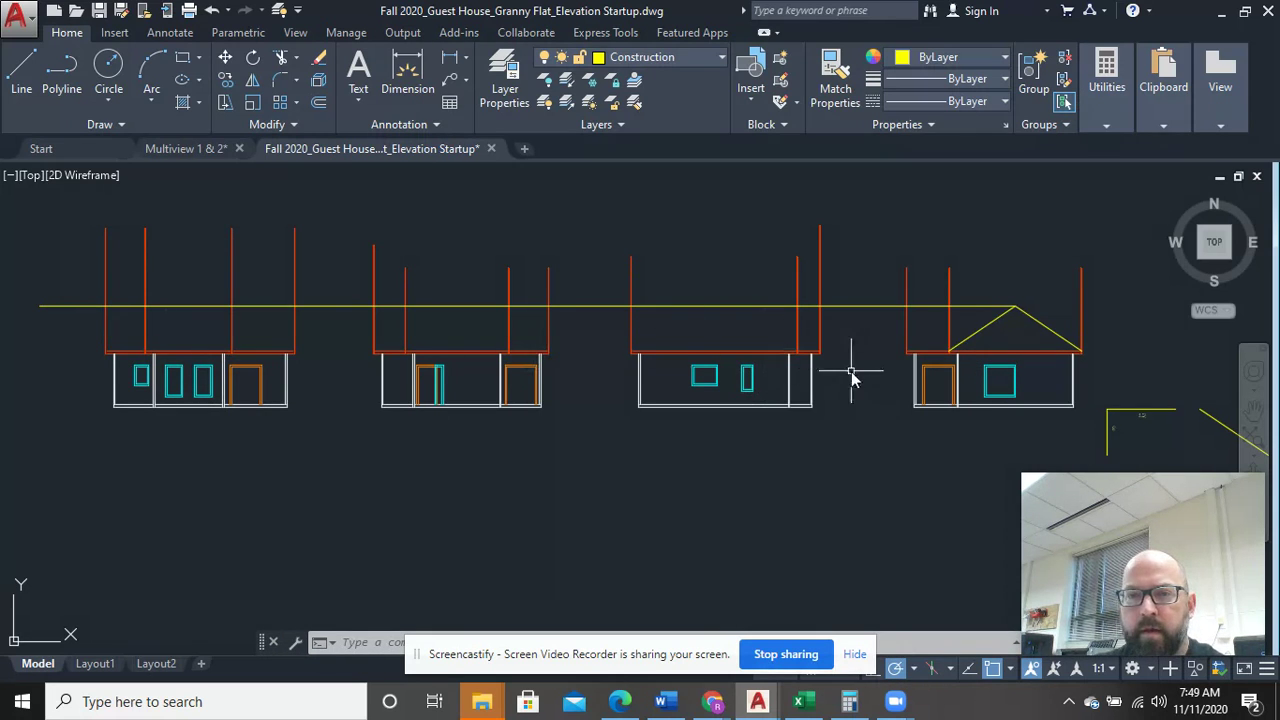
{"action": "middle_click_drag", "start_coordinate": [852, 376], "coordinate": [674, 366]}
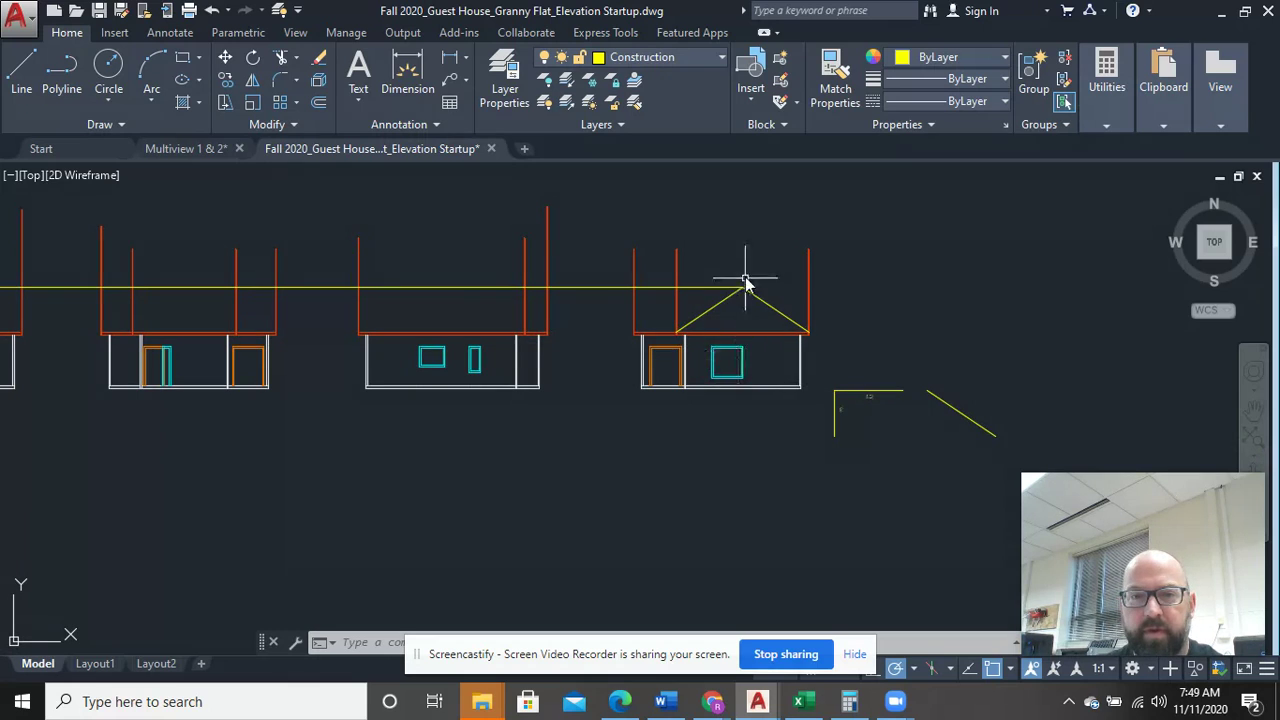
{"action": "middle_click_drag", "start_coordinate": [669, 329], "coordinate": [703, 316]}
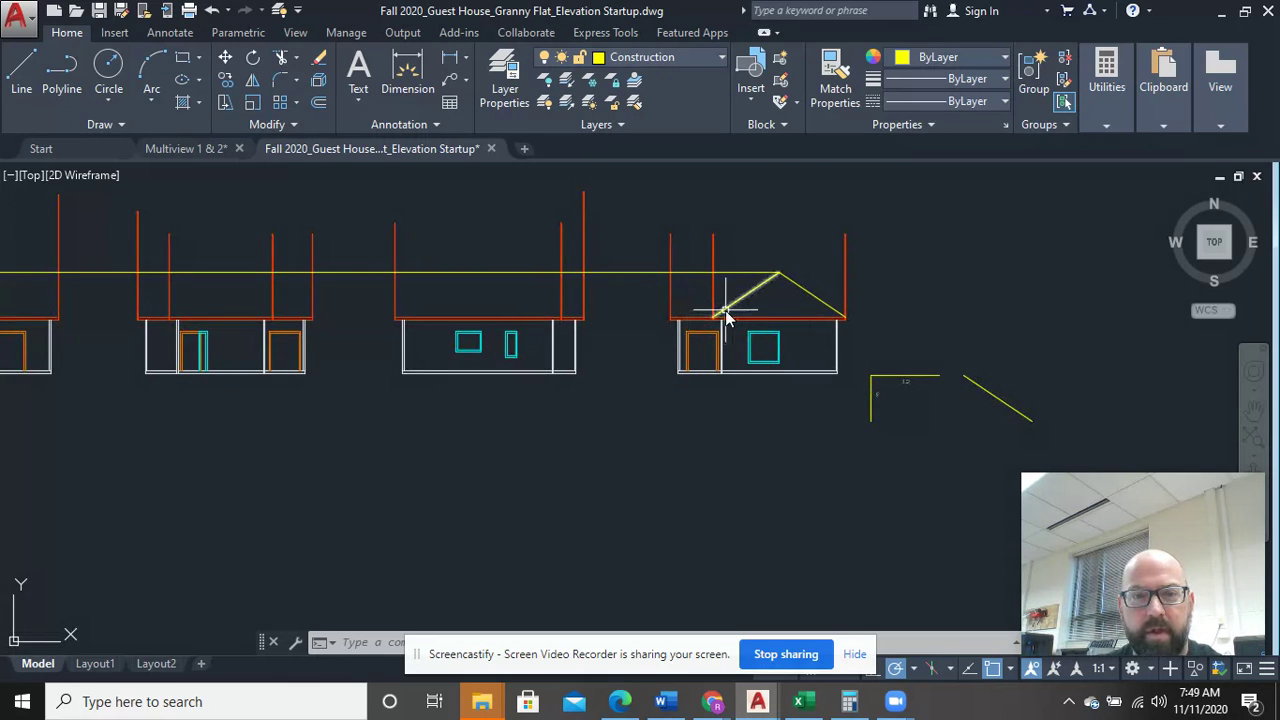
{"action": "scroll", "coordinate": [655, 337], "scroll_direction": "down", "scroll_amount": 2}
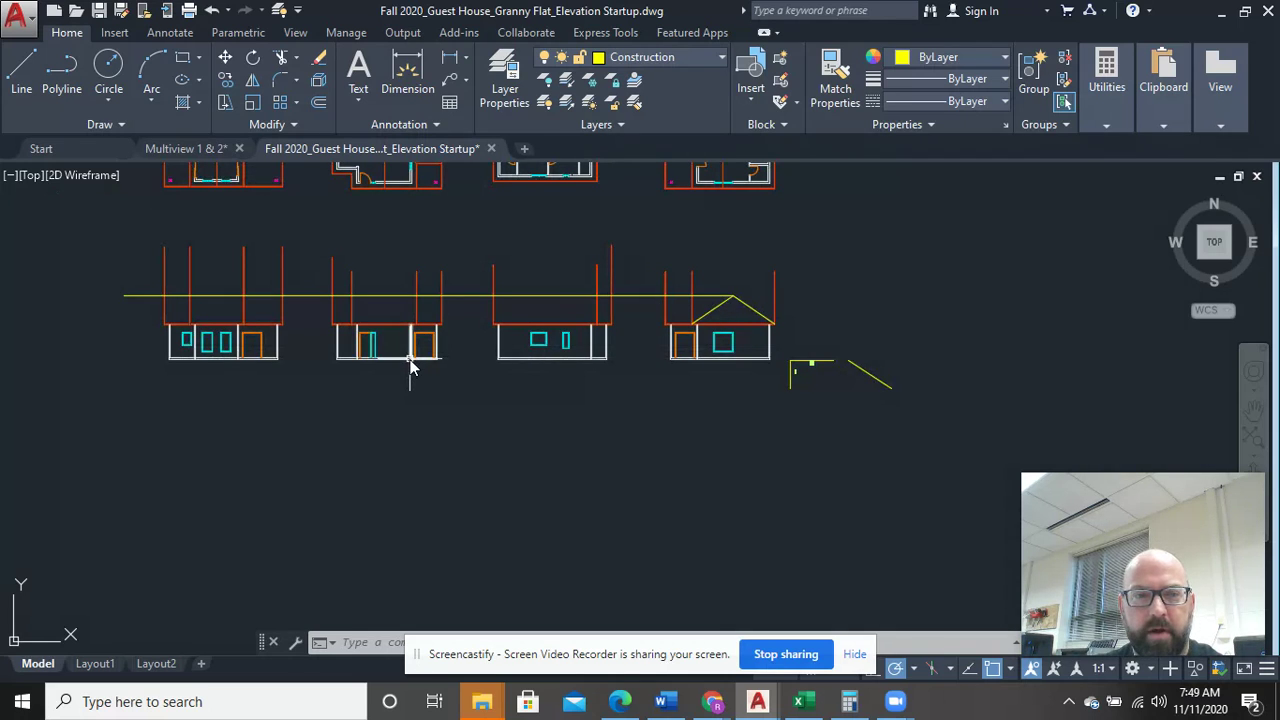
Step: Pan across the floor plans and back to the elevation walls and pitch chart
{"action": "middle_click_drag", "start_coordinate": [430, 262], "coordinate": [488, 362]}
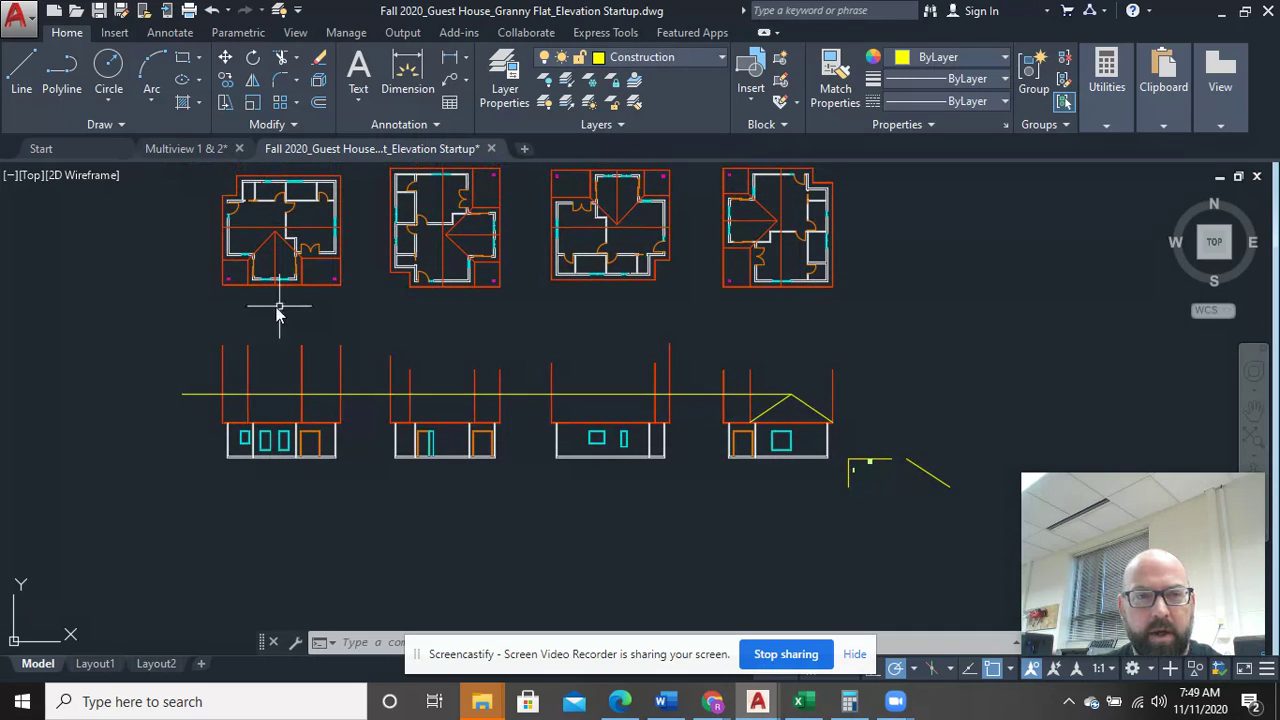
{"action": "scroll", "coordinate": [251, 300], "scroll_direction": "up", "scroll_amount": 5}
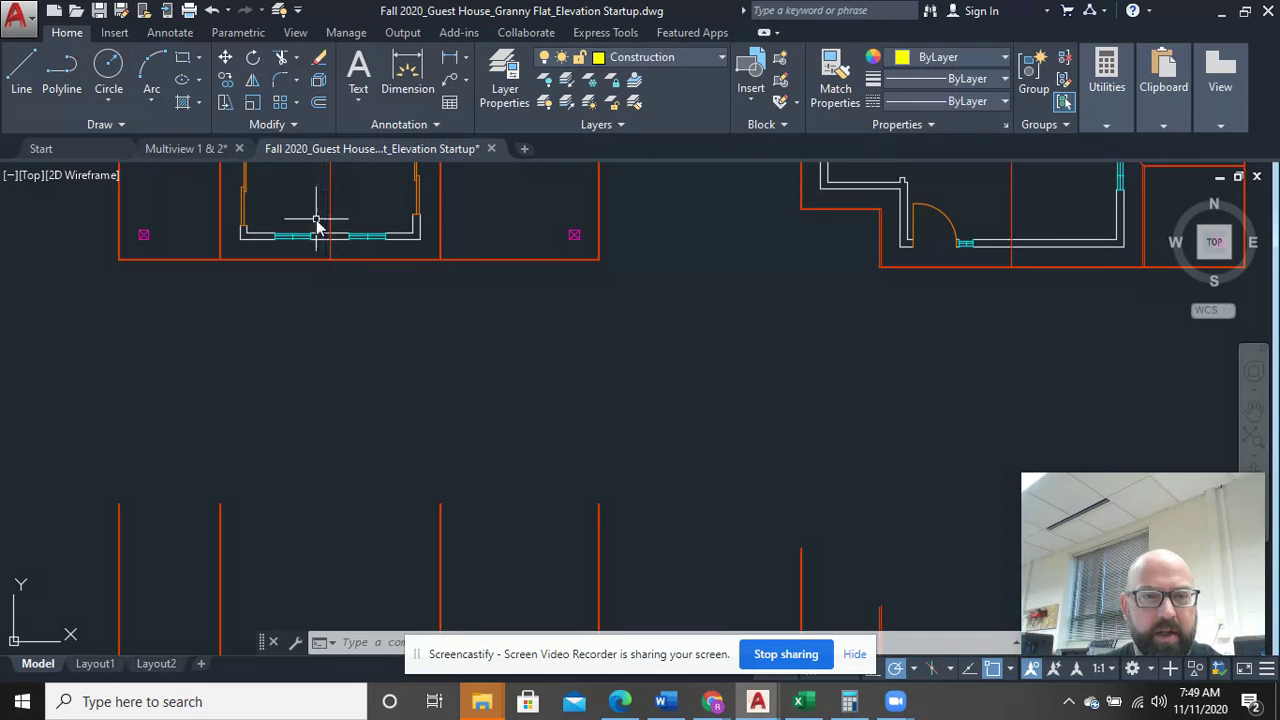
{"action": "scroll", "coordinate": [335, 285], "scroll_direction": "down", "scroll_amount": 2}
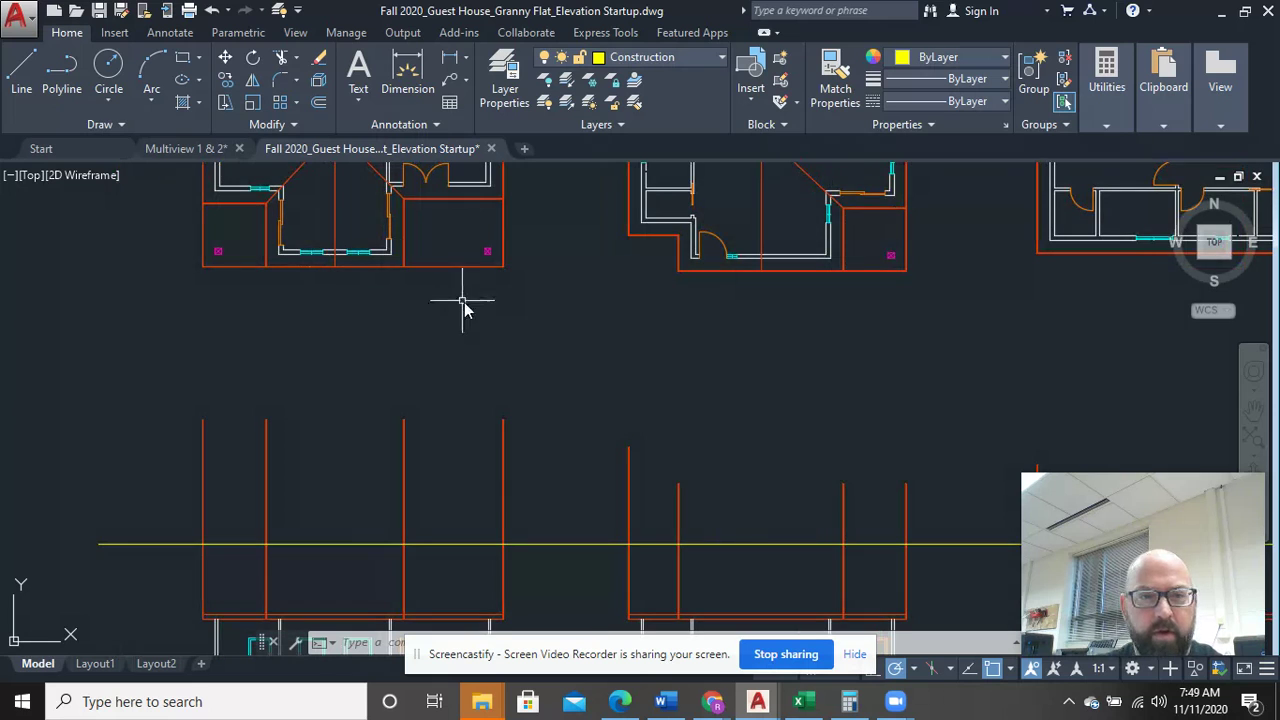
{"action": "middle_click_drag", "start_coordinate": [463, 308], "coordinate": [400, 343]}
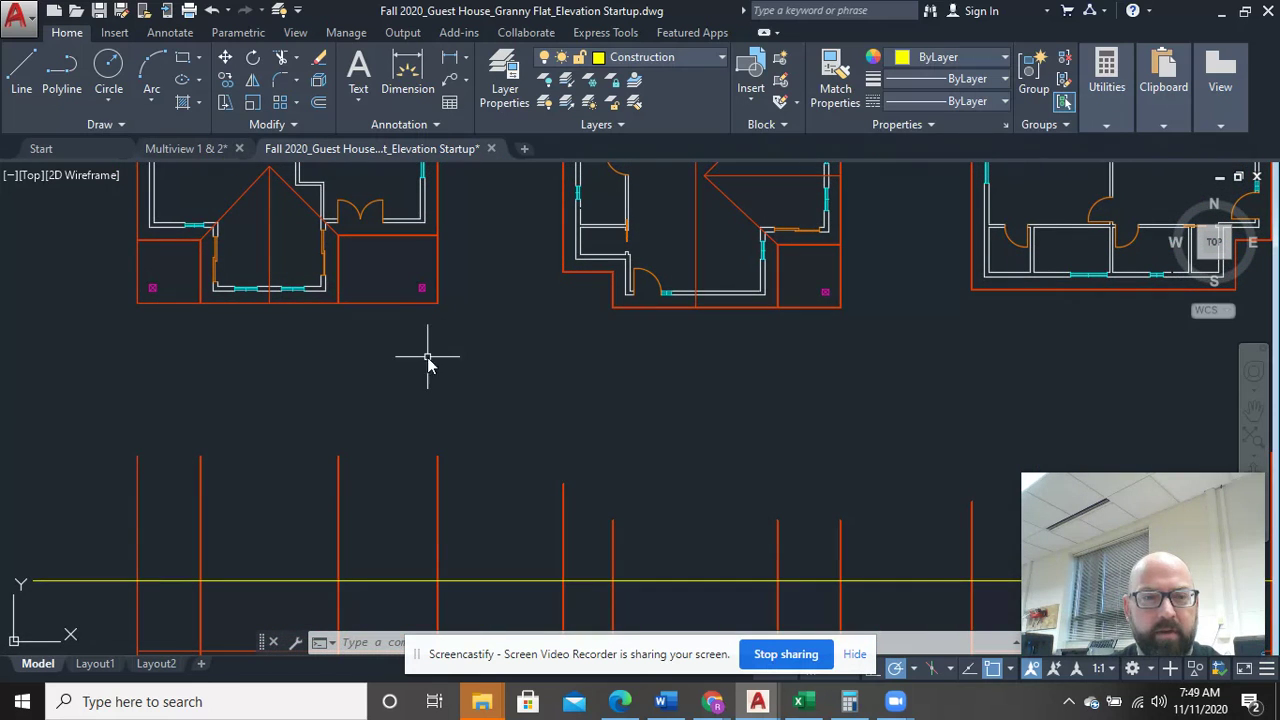
{"action": "middle_click_drag", "start_coordinate": [420, 380], "coordinate": [485, 320]}
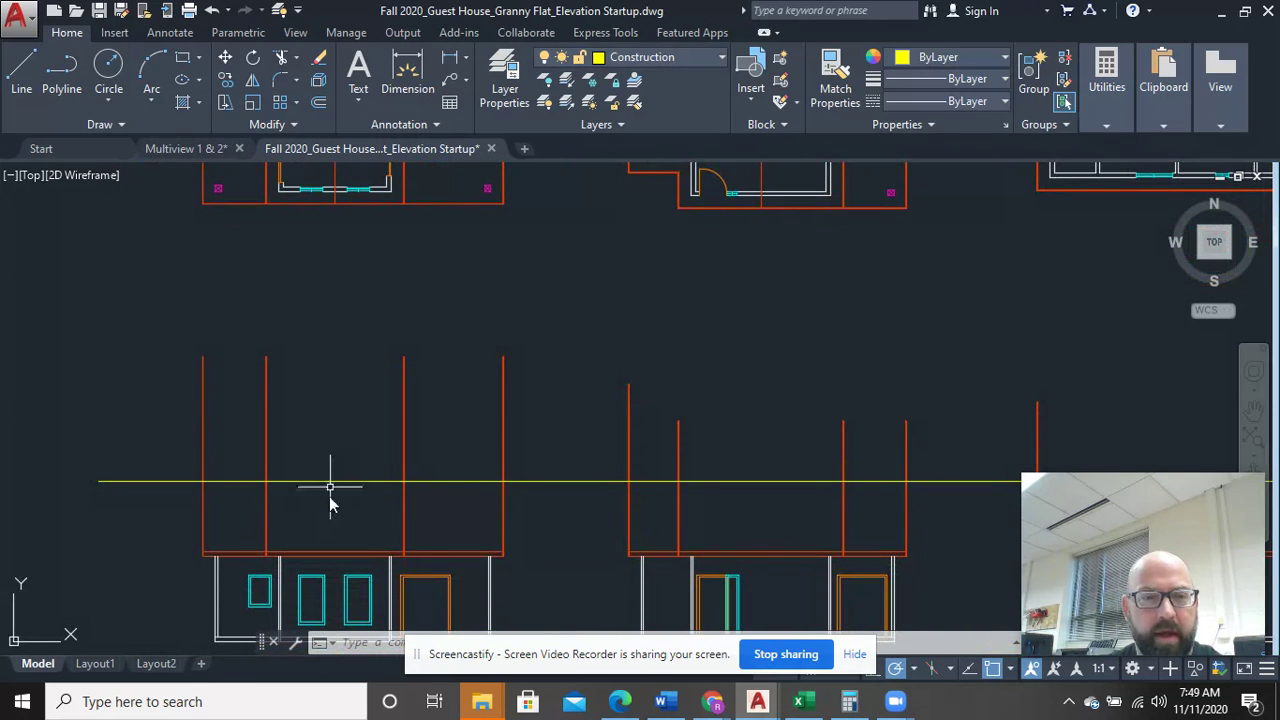
{"action": "scroll", "coordinate": [706, 515], "scroll_direction": "down", "scroll_amount": 5}
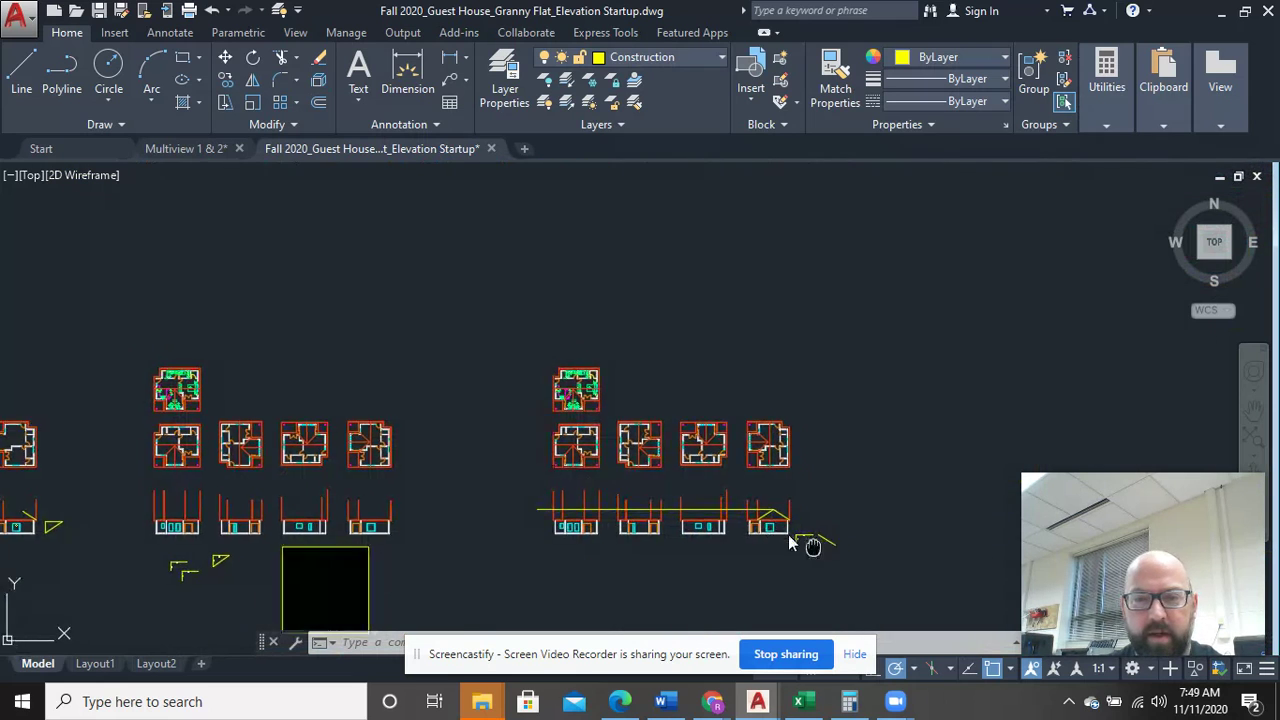
{"action": "scroll", "coordinate": [621, 515], "scroll_direction": "up", "scroll_amount": 7}
Step: Copy the pitch chart's sloped line onto the first elevation's eave corner
{"action": "left_click", "coordinate": [610, 555]}
{"action": "left_click", "coordinate": [522, 364]}
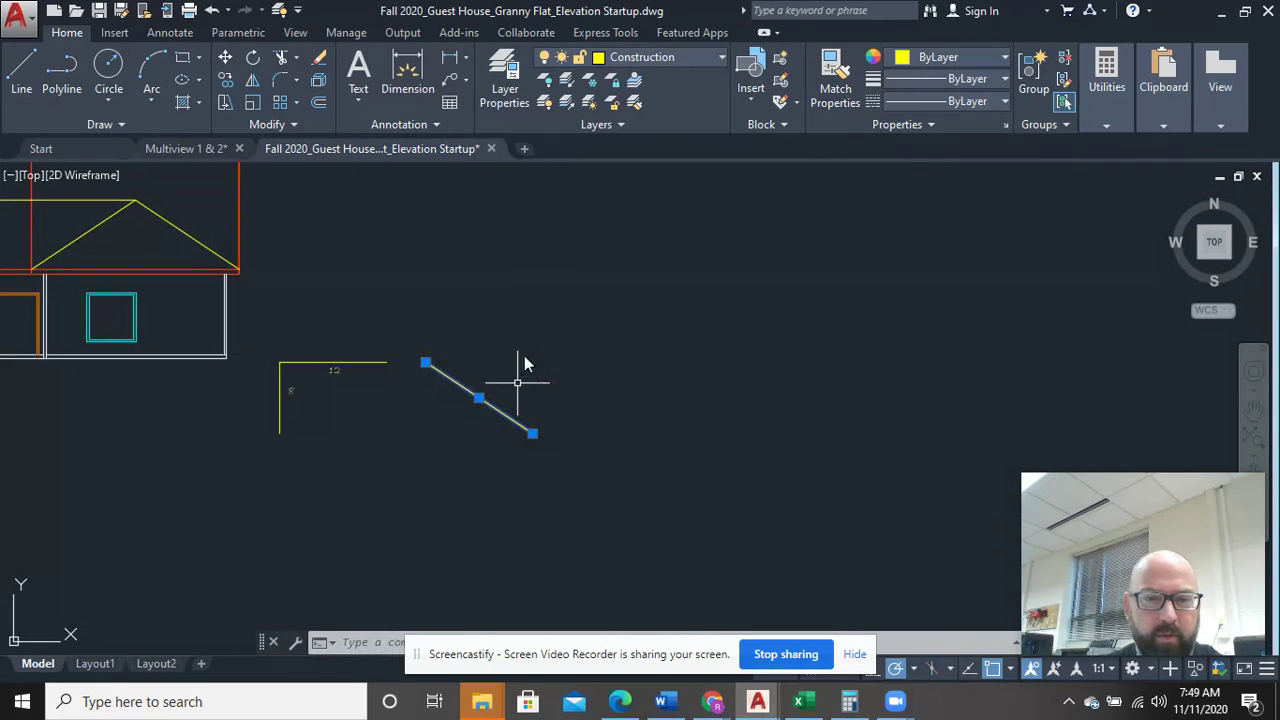
{"action": "right_click", "coordinate": [528, 398]}
{"action": "left_click", "coordinate": [596, 381]}
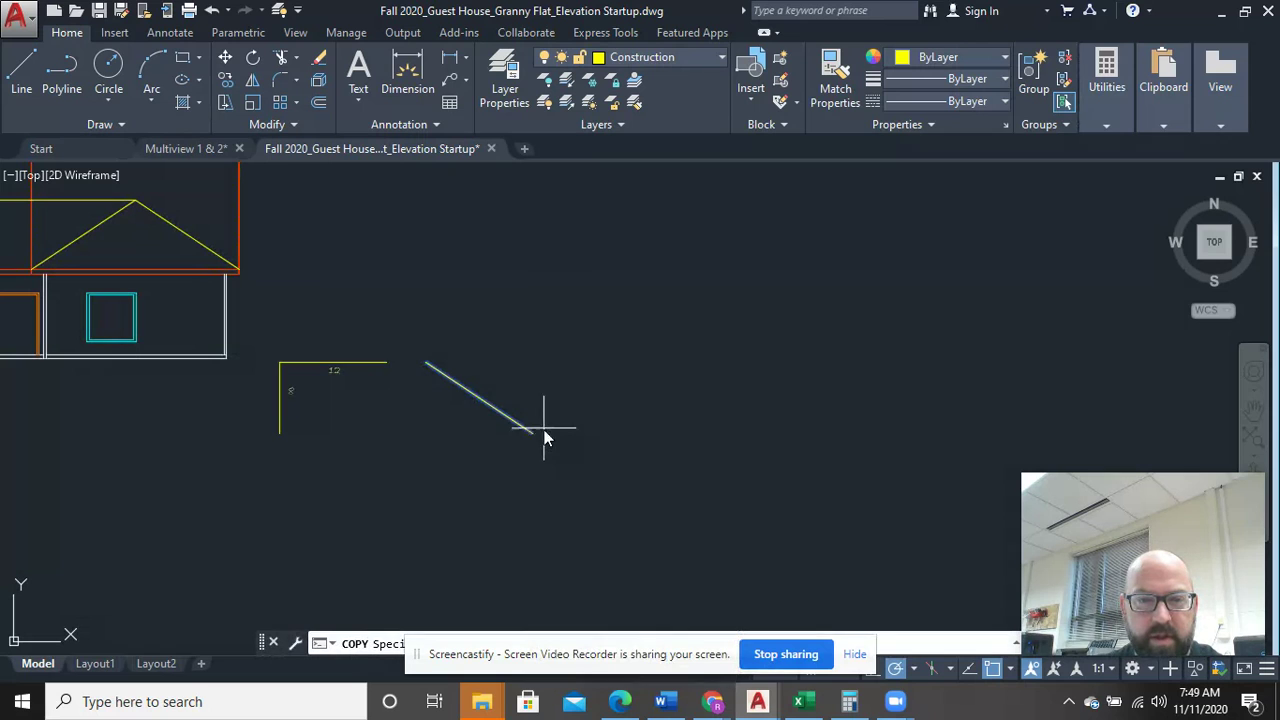
{"action": "scroll", "coordinate": [532, 445], "scroll_direction": "down", "scroll_amount": 8}
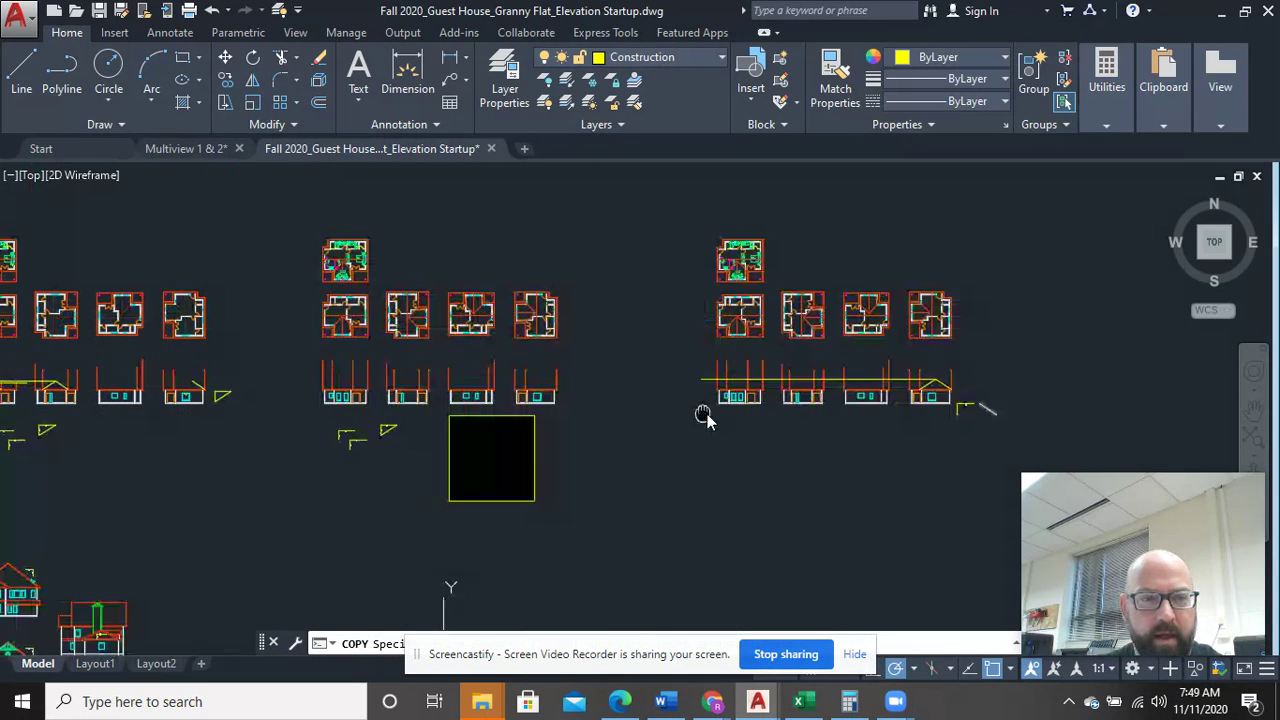
{"action": "scroll", "coordinate": [760, 390], "scroll_direction": "up", "scroll_amount": 8}
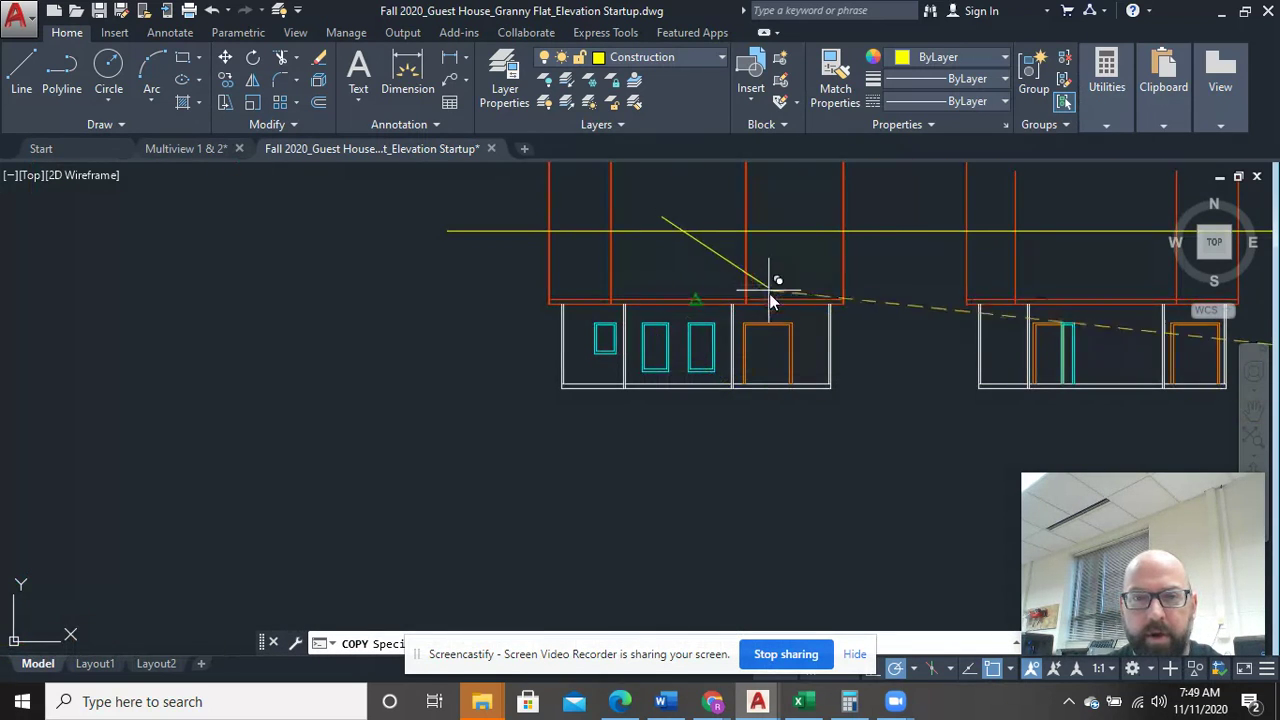
{"action": "scroll", "coordinate": [772, 379], "scroll_direction": "up", "scroll_amount": 6}
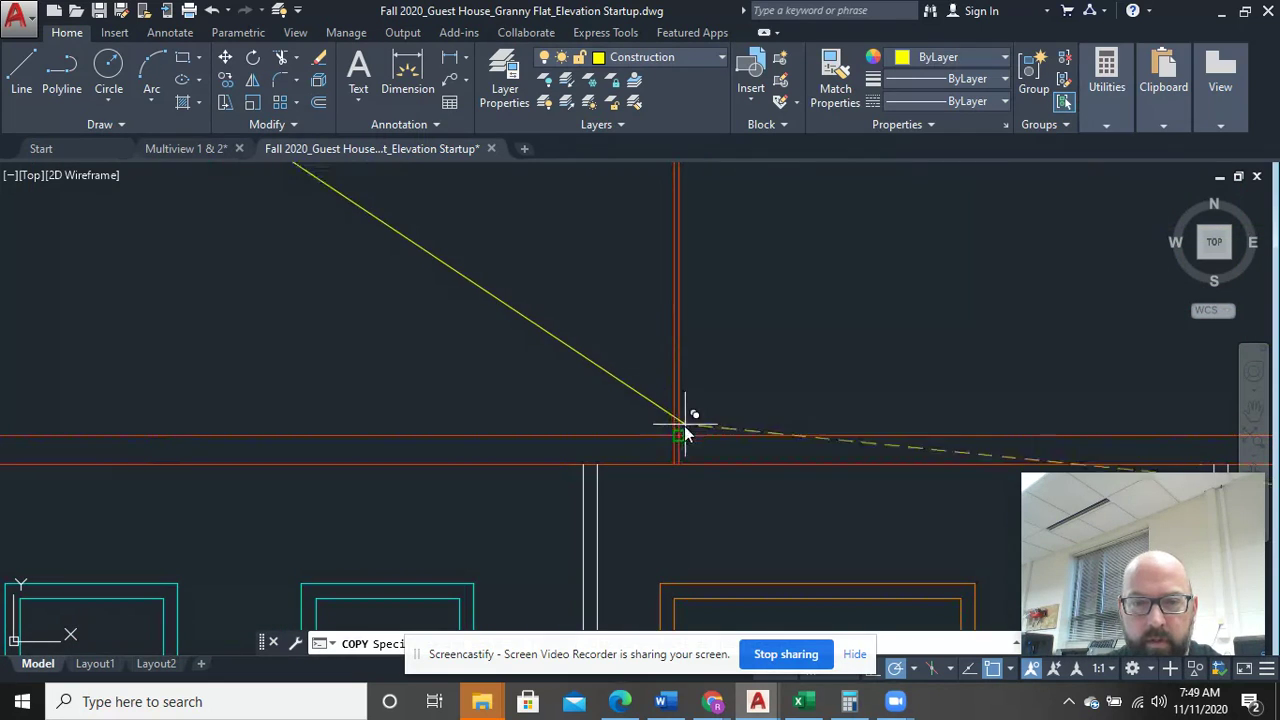
{"action": "scroll", "coordinate": [746, 351], "scroll_direction": "down", "scroll_amount": 4}
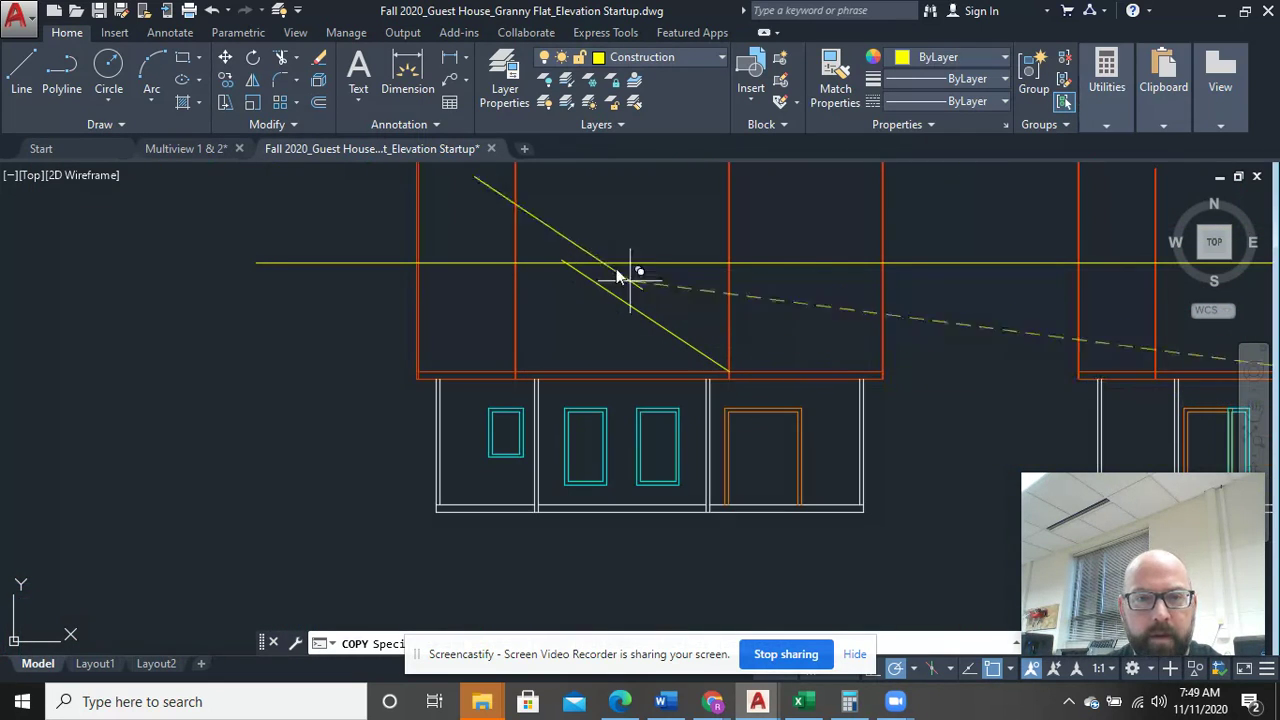
{"action": "right_click", "coordinate": [610, 248]}
Step: Finish the pitch-line copy and cancel an accidental Line command
{"action": "left_click", "coordinate": [620, 251]}
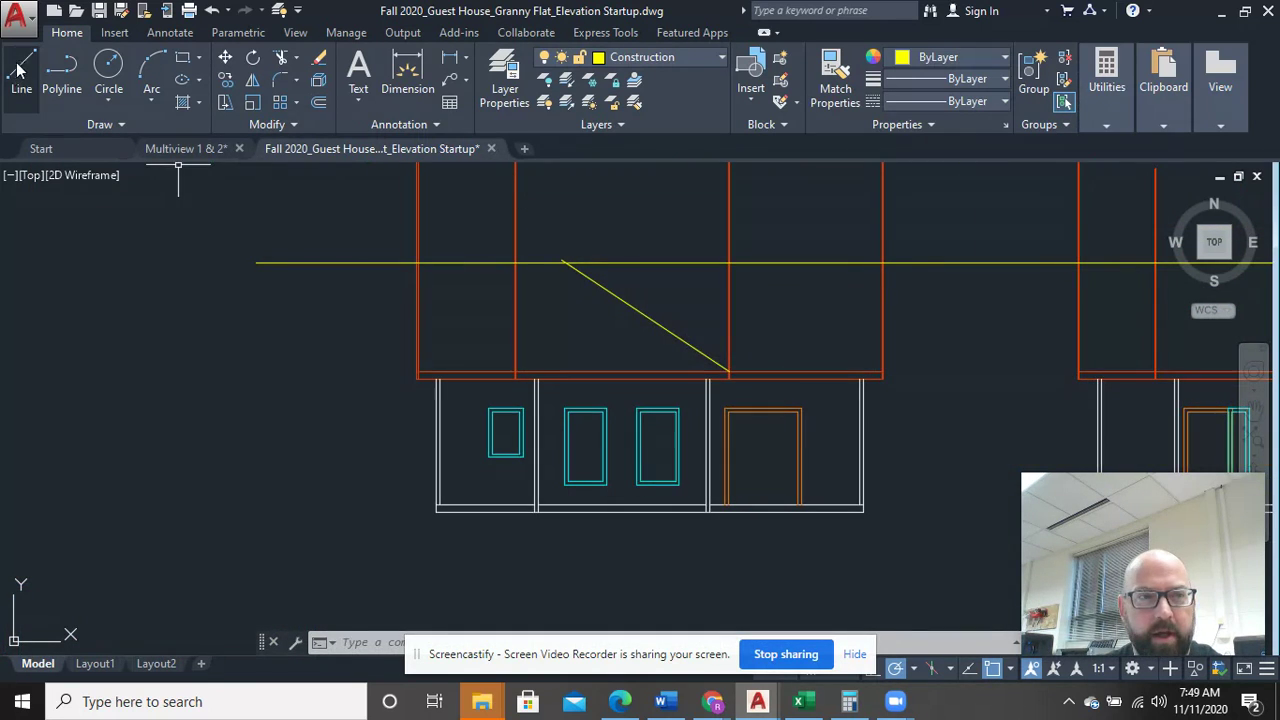
{"action": "type", "text": "l"}
{"action": "key", "text": "Return"}
{"action": "key", "text": "Escape"}
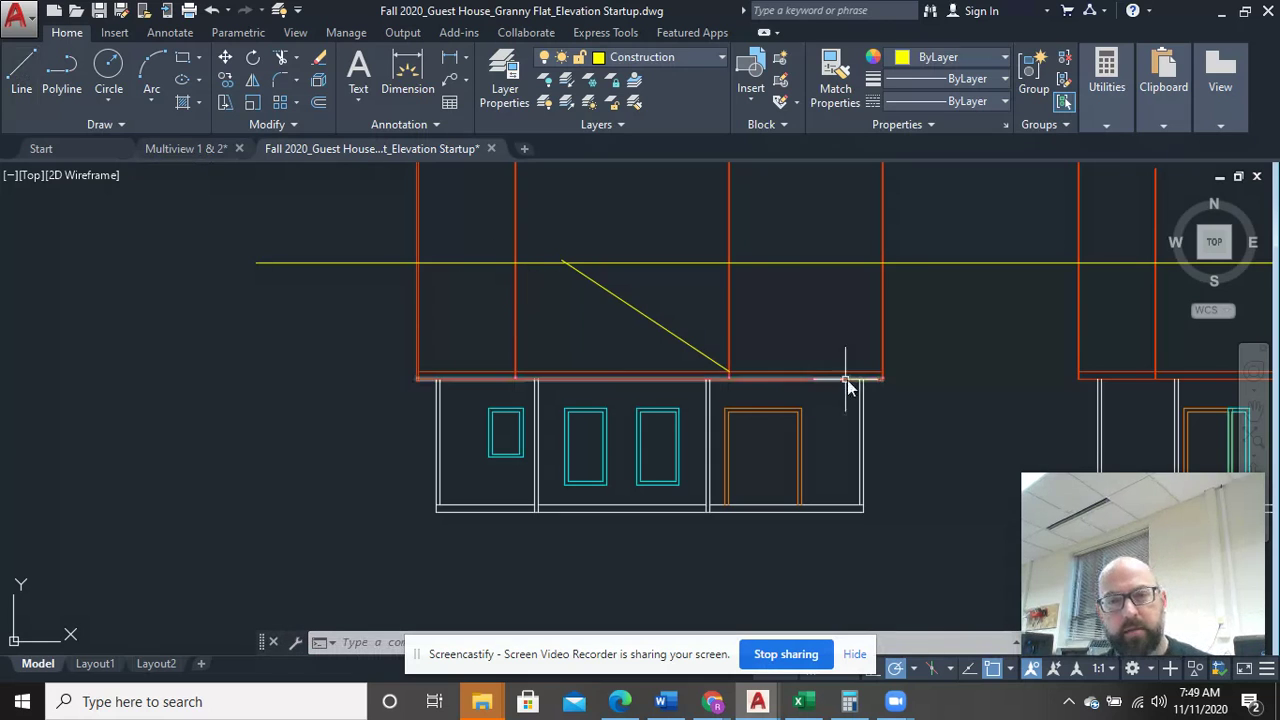
Step: Mirror the first elevation's pitch line about a vertical axis
{"action": "left_click", "coordinate": [631, 305]}
{"action": "right_click", "coordinate": [631, 304]}
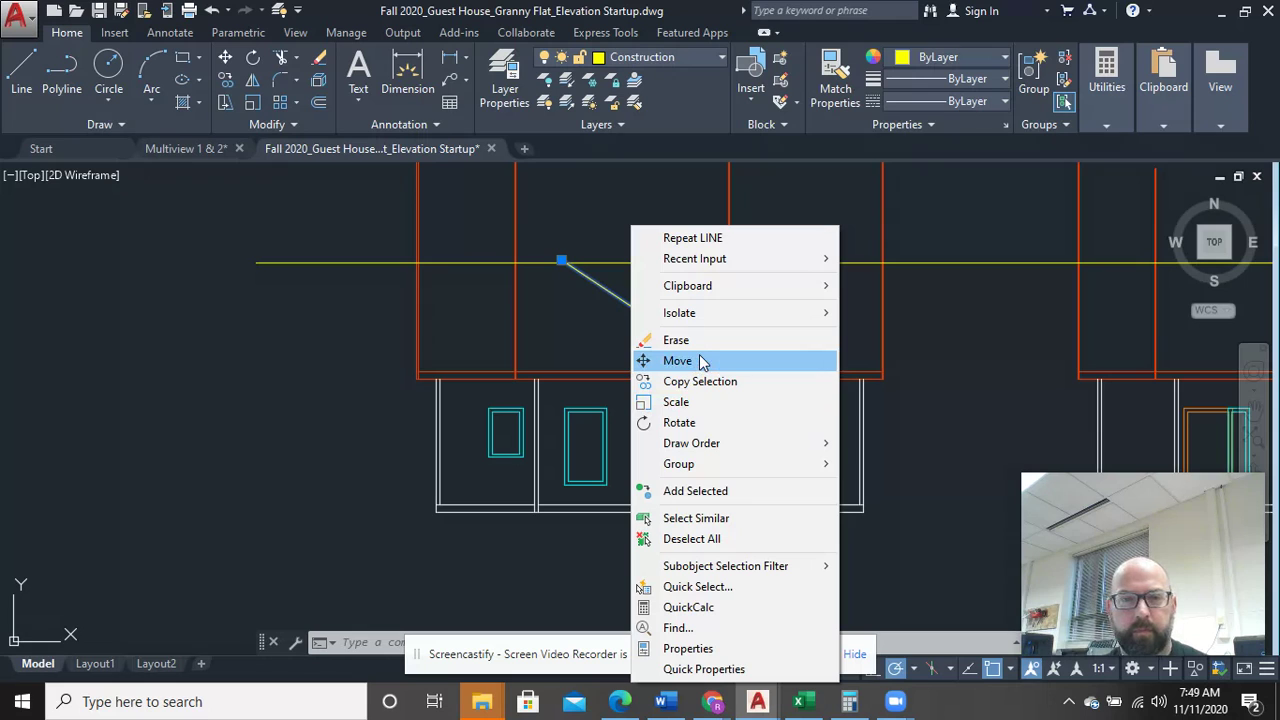
{"action": "left_click", "coordinate": [254, 80]}
{"action": "left_click", "coordinate": [651, 290]}
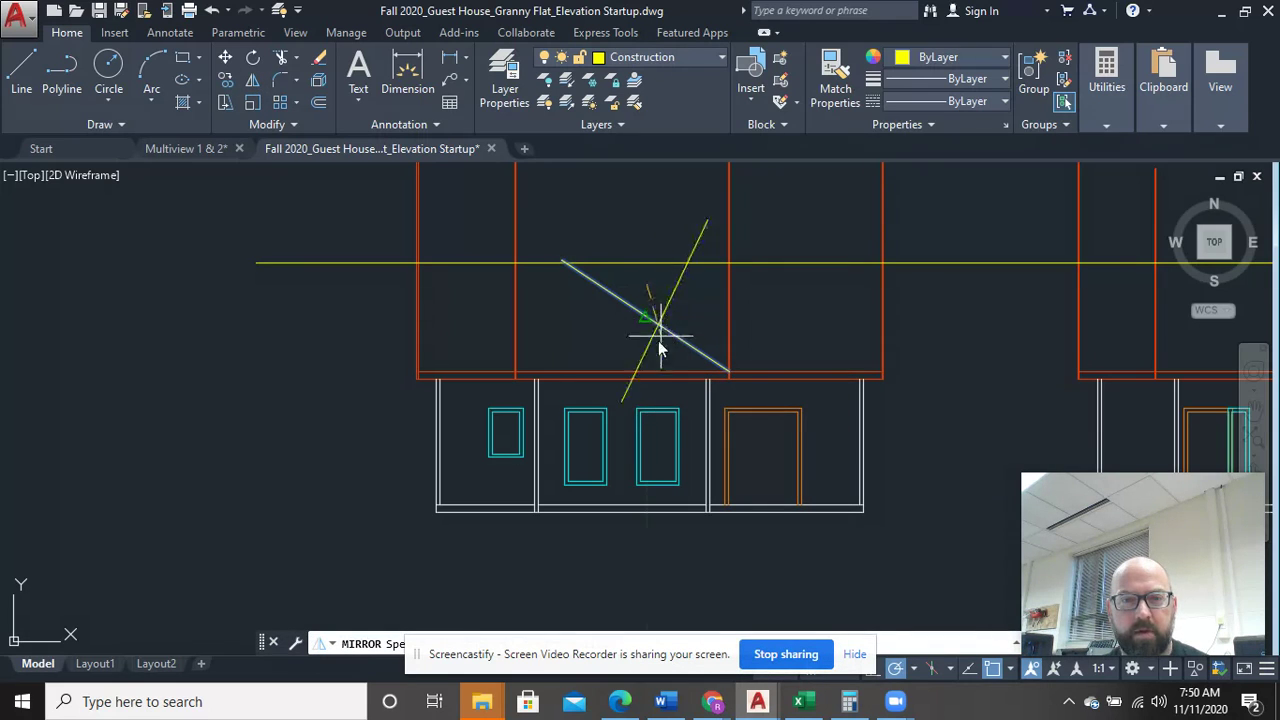
{"action": "left_click", "coordinate": [648, 347]}
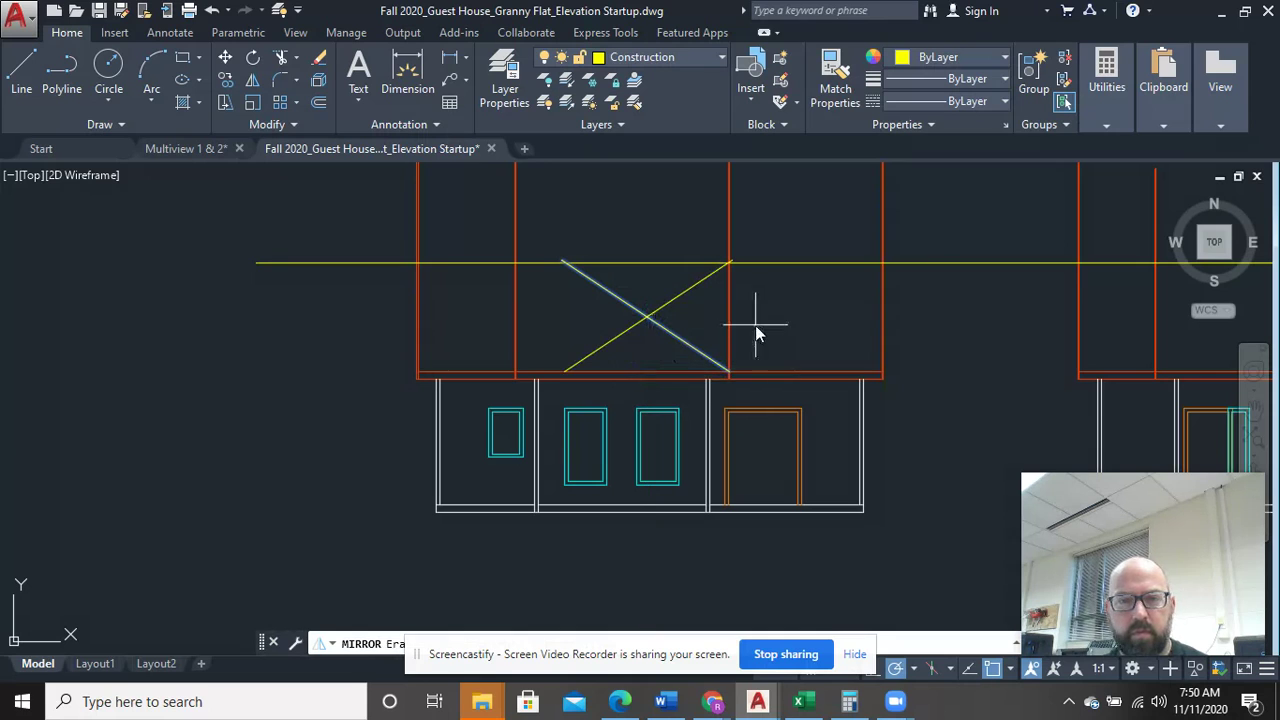
{"action": "key", "text": "Return"}
{"action": "scroll", "coordinate": [620, 336], "scroll_direction": "up", "scroll_amount": 4}
Step: Move the mirrored pitch line to the opposite eave corner so the lines cross
{"action": "left_click", "coordinate": [630, 387]}
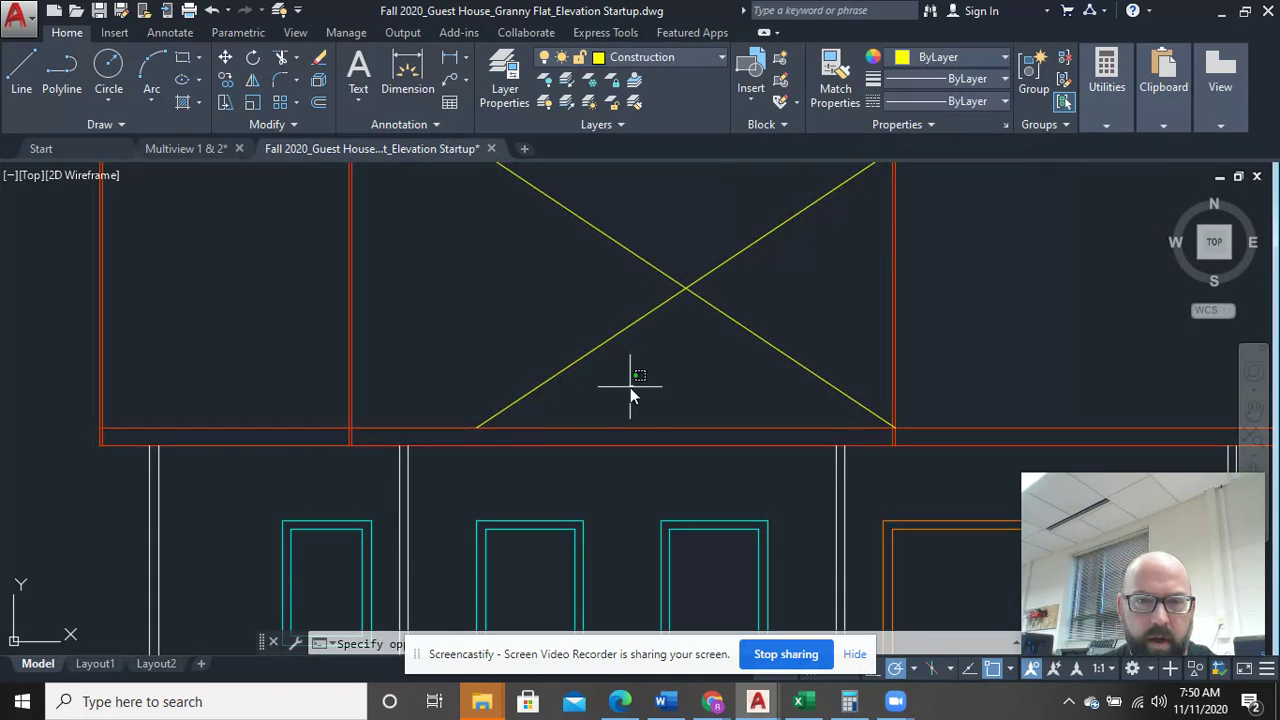
{"action": "left_click", "coordinate": [543, 334]}
{"action": "right_click", "coordinate": [546, 340]}
{"action": "left_click", "coordinate": [600, 361]}
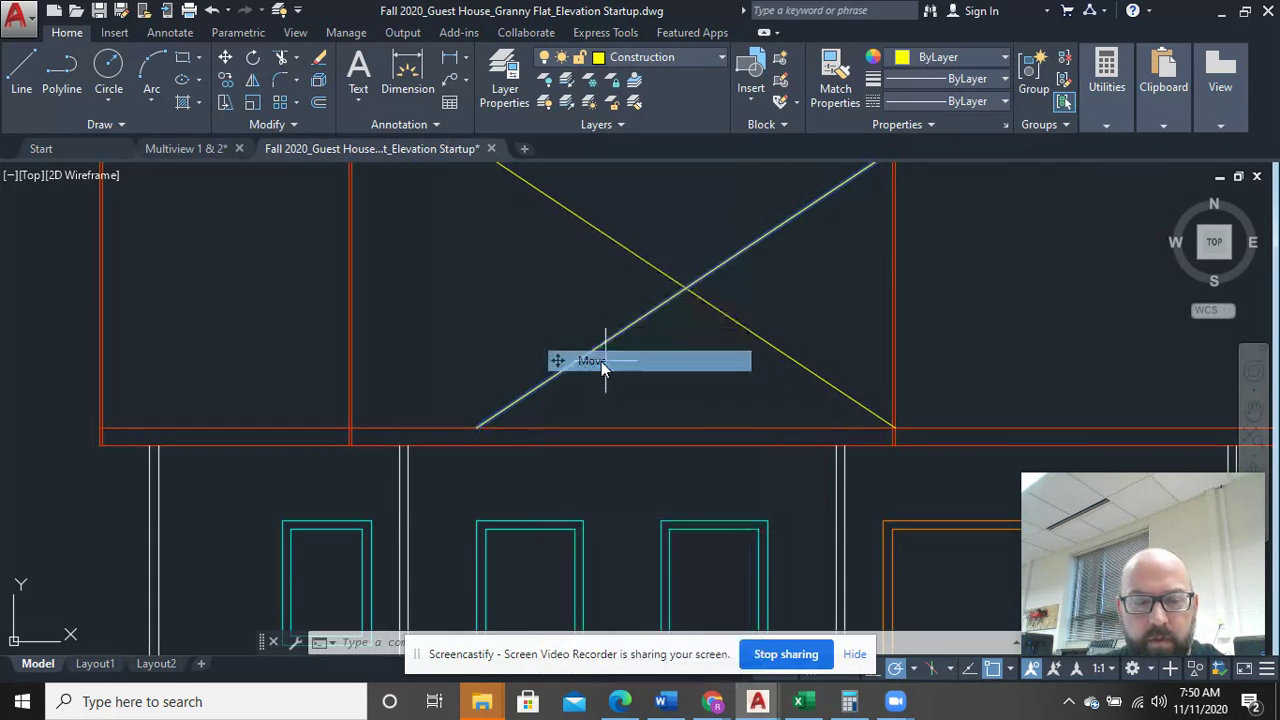
{"action": "scroll", "coordinate": [541, 417], "scroll_direction": "up", "scroll_amount": 6}
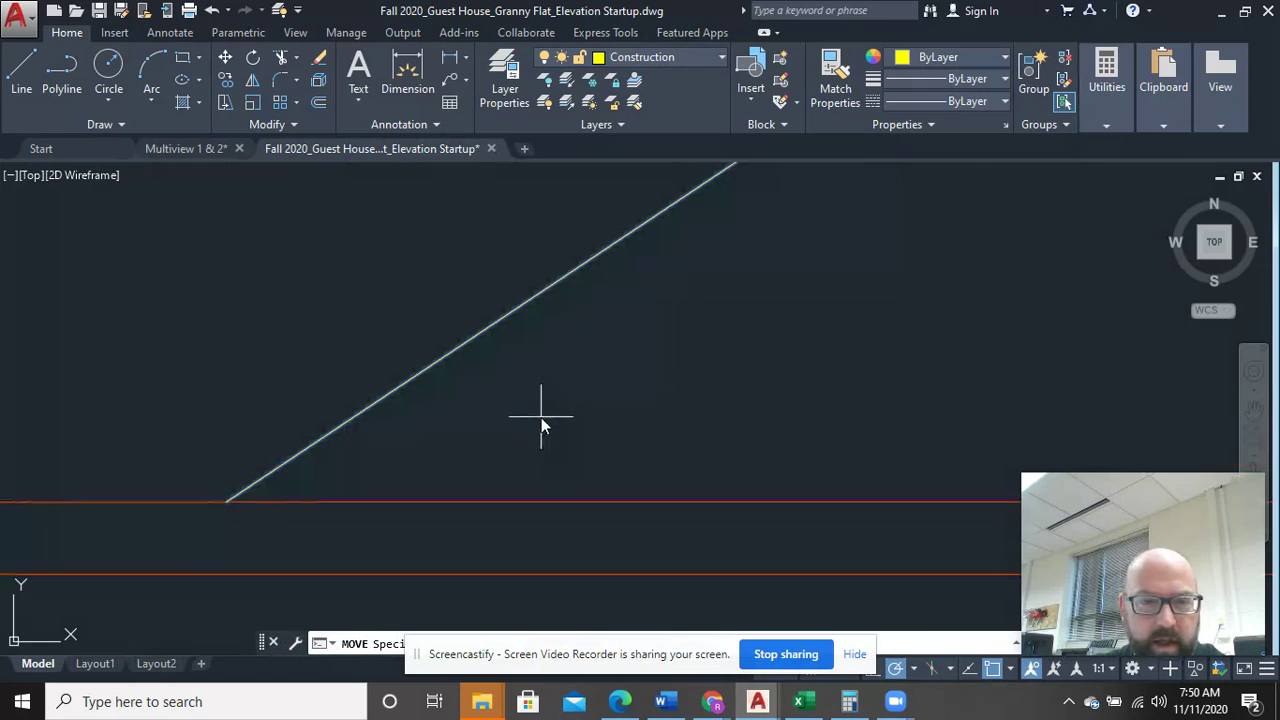
{"action": "left_click", "coordinate": [228, 501]}
{"action": "scroll", "coordinate": [240, 495], "scroll_direction": "down", "scroll_amount": 5}
{"action": "scroll", "coordinate": [378, 452], "scroll_direction": "up", "scroll_amount": 3}
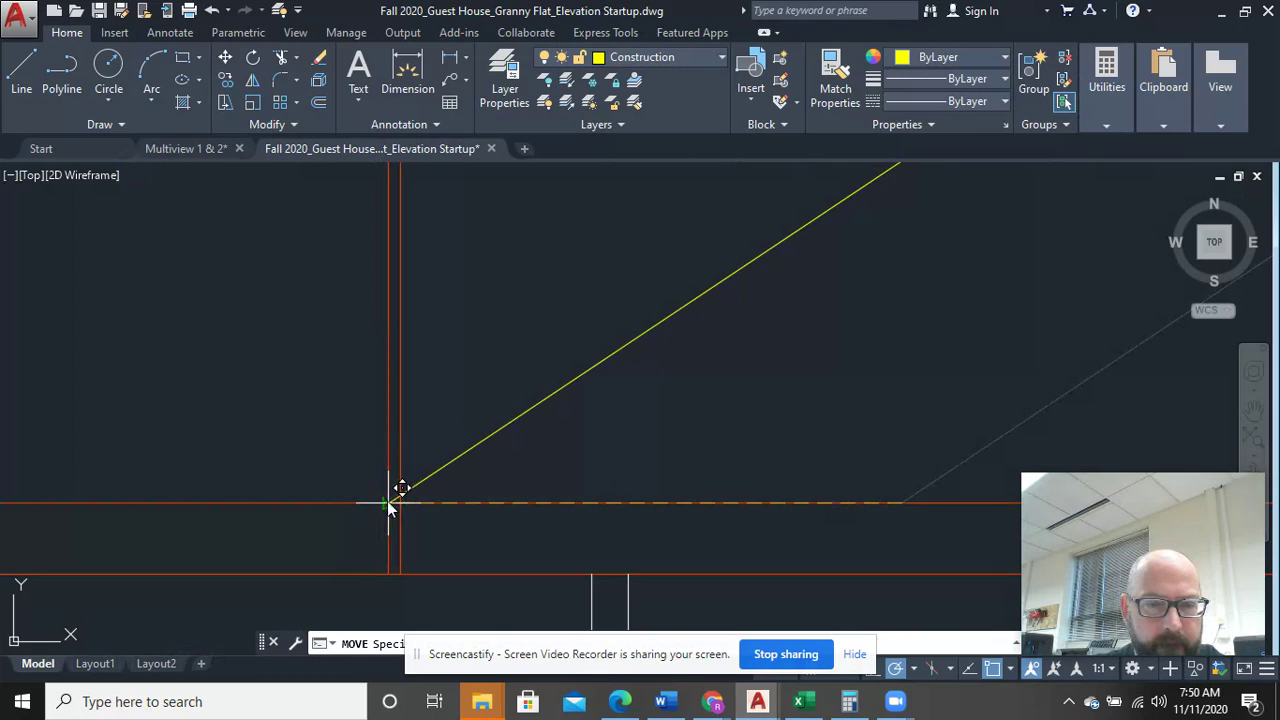
{"action": "left_click", "coordinate": [388, 503]}
{"action": "scroll", "coordinate": [686, 434], "scroll_direction": "down", "scroll_amount": 2}
{"action": "scroll", "coordinate": [714, 428], "scroll_direction": "down", "scroll_amount": 2}
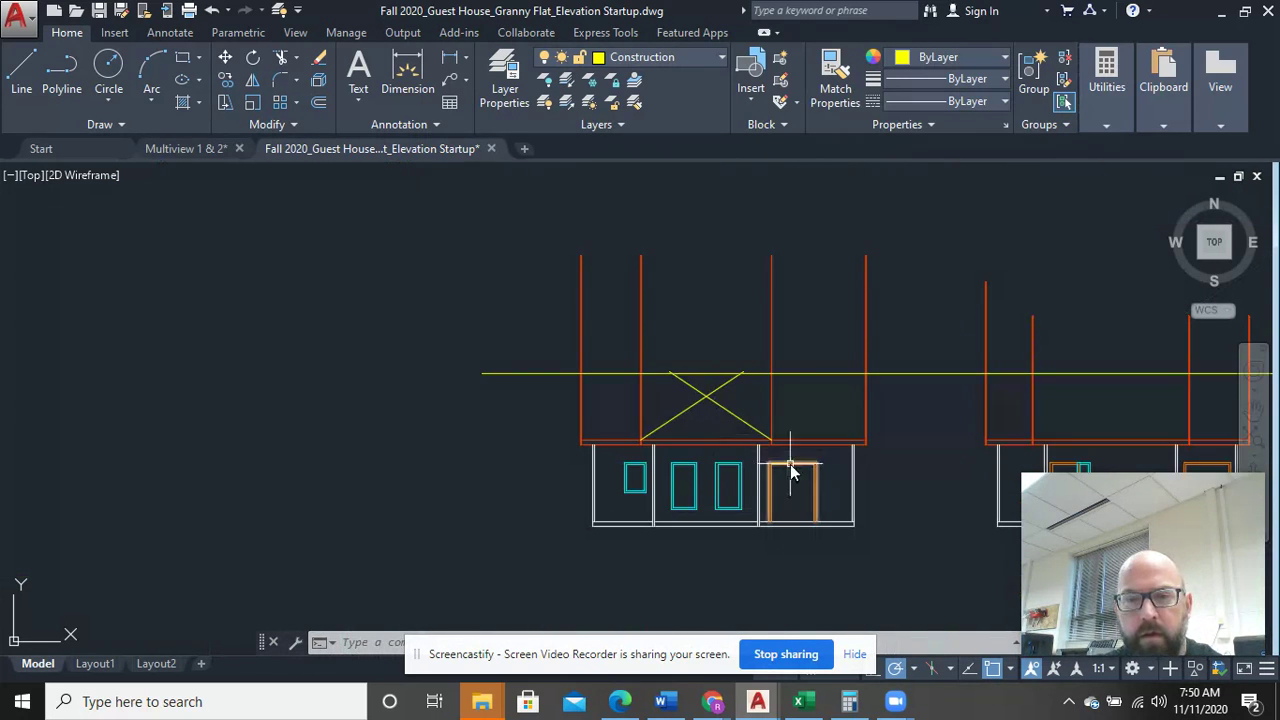
{"action": "middle_click_drag", "start_coordinate": [790, 470], "coordinate": [591, 420]}
{"action": "scroll", "coordinate": [534, 371], "scroll_direction": "up", "scroll_amount": 4}
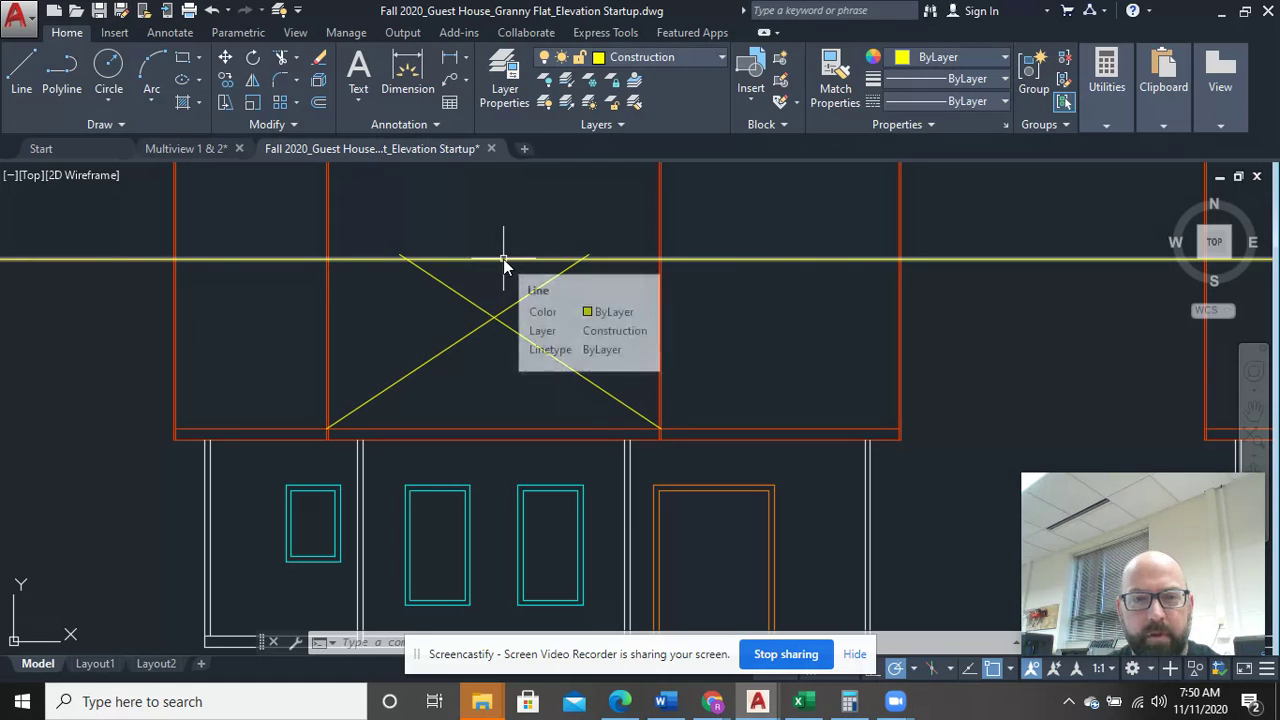
{"action": "left_click", "coordinate": [22, 70]}
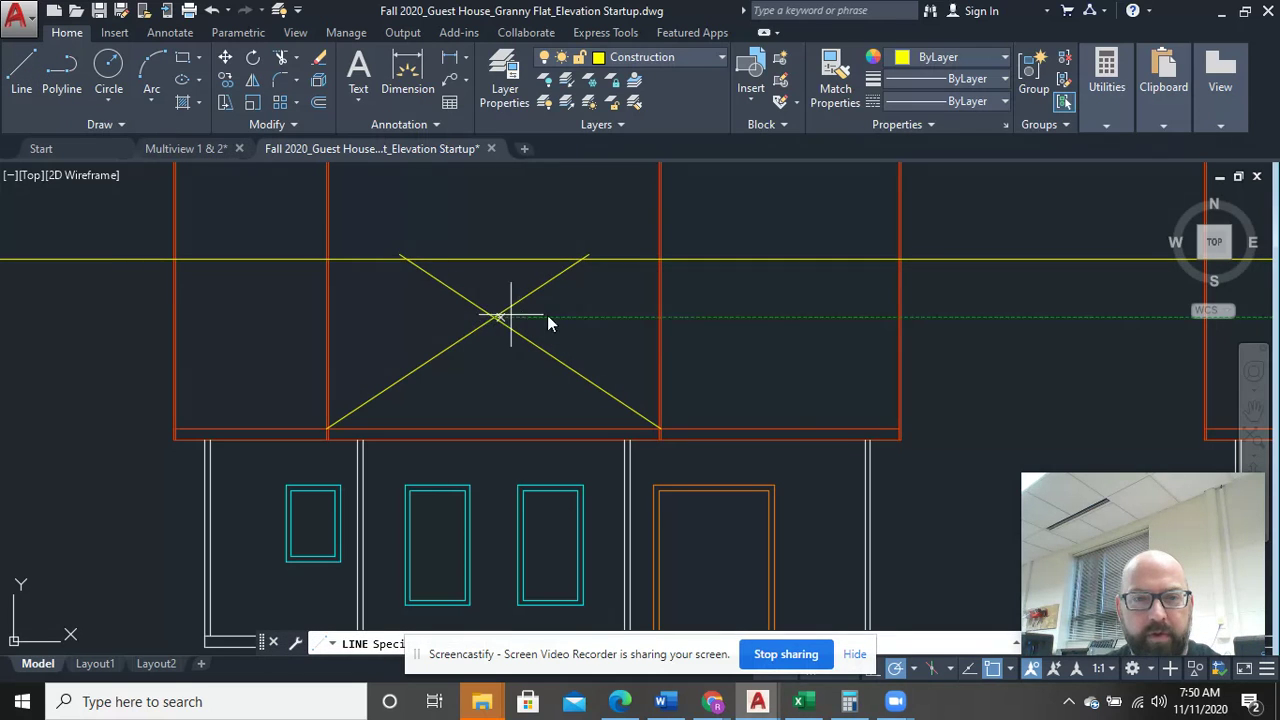
Step: Draw a horizontal ridge line from the X intersection past the last elevation
{"action": "left_click", "coordinate": [510, 316]}
{"action": "scroll", "coordinate": [548, 320], "scroll_direction": "down", "scroll_amount": 7}
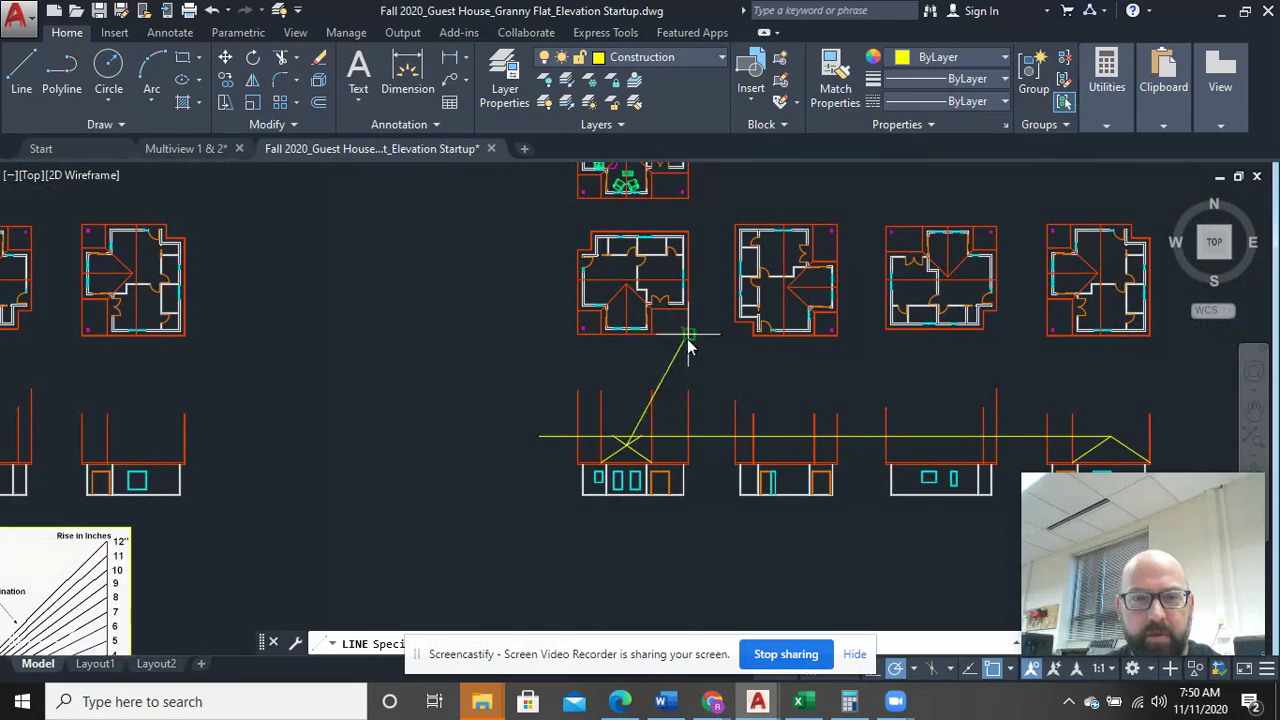
{"action": "scroll", "coordinate": [688, 345], "scroll_direction": "up", "scroll_amount": 4}
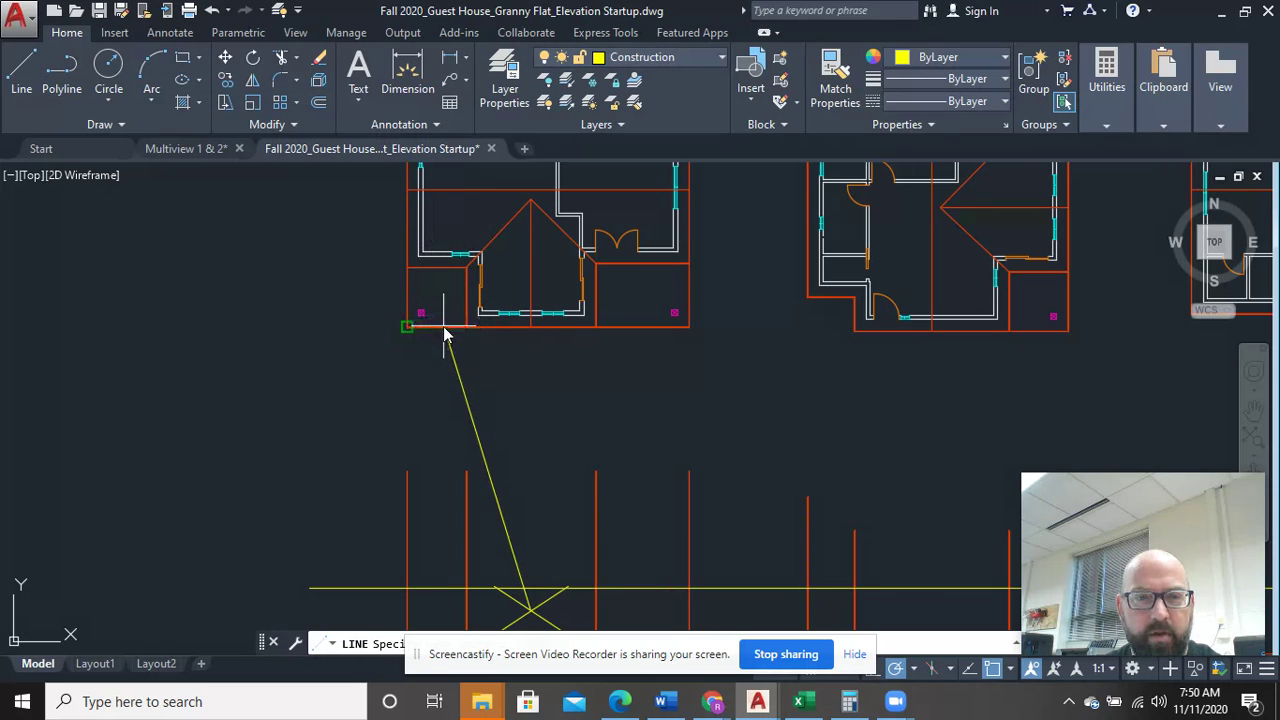
{"action": "scroll", "coordinate": [446, 335], "scroll_direction": "down", "scroll_amount": 5}
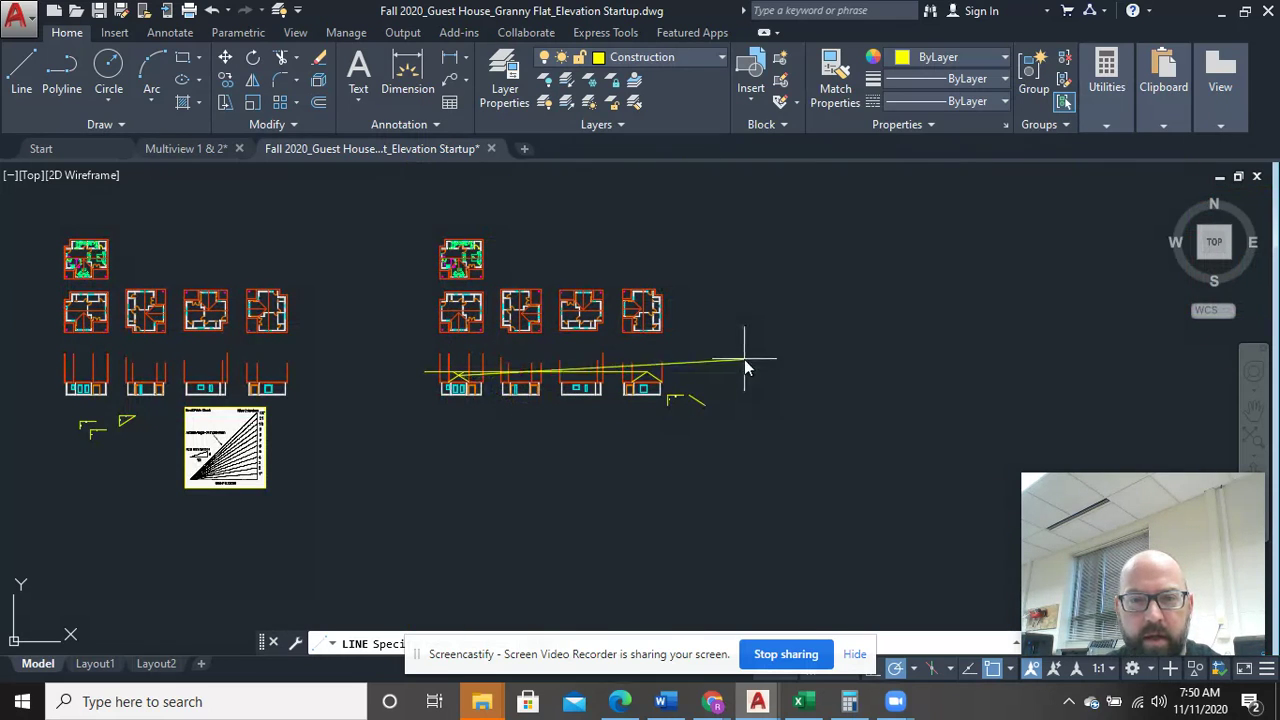
{"action": "scroll", "coordinate": [742, 380], "scroll_direction": "up", "scroll_amount": 4}
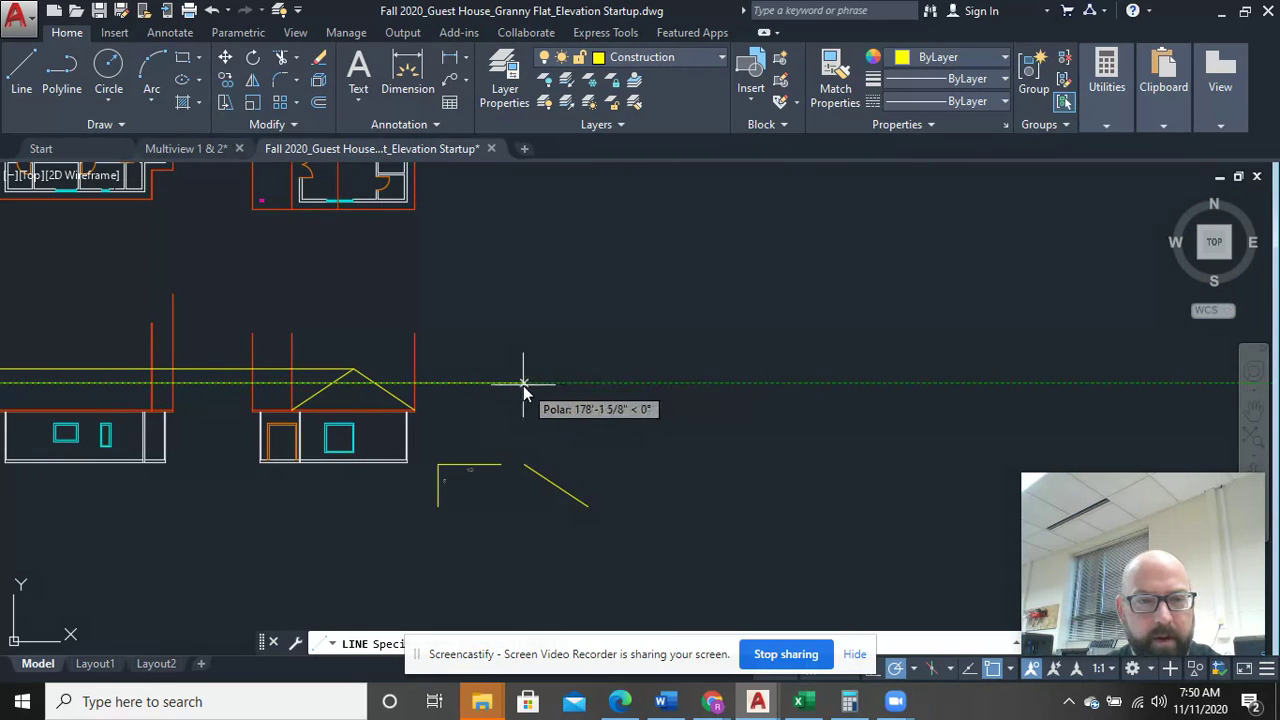
{"action": "middle_click_drag", "start_coordinate": [523, 385], "coordinate": [638, 378]}
{"action": "left_click", "coordinate": [638, 378]}
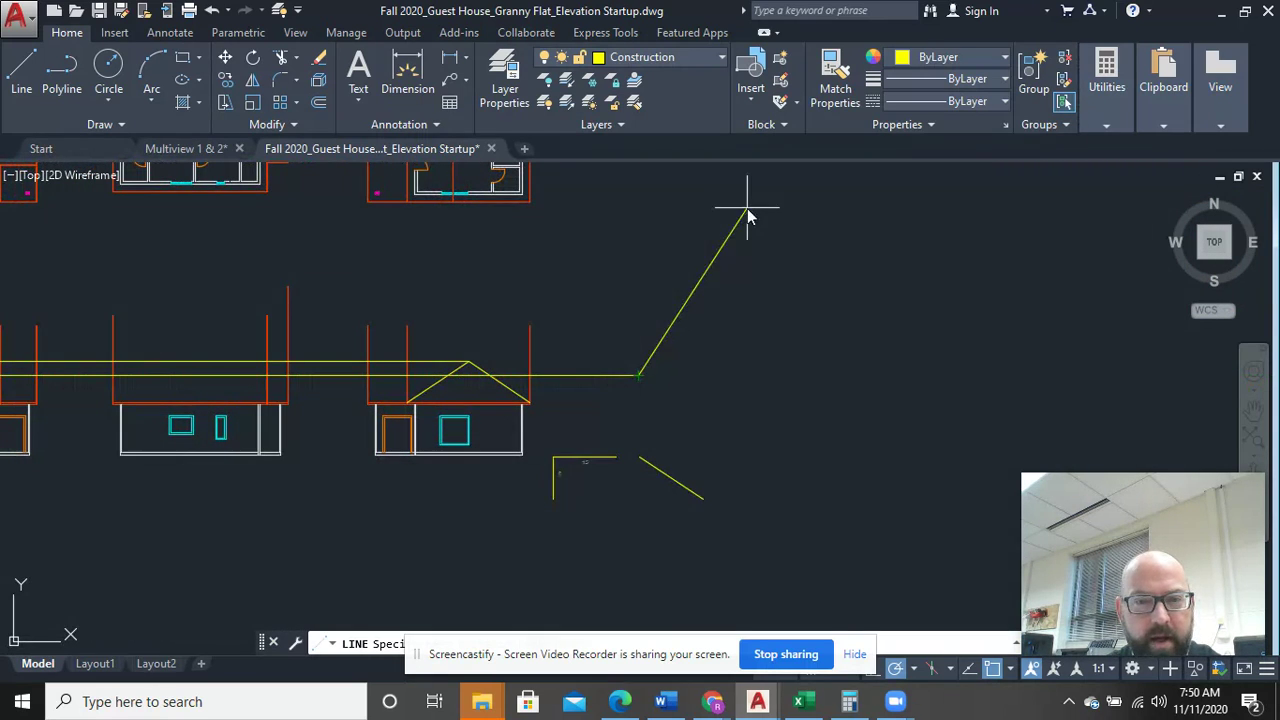
{"action": "right_click", "coordinate": [757, 238]}
{"action": "left_click", "coordinate": [790, 248]}
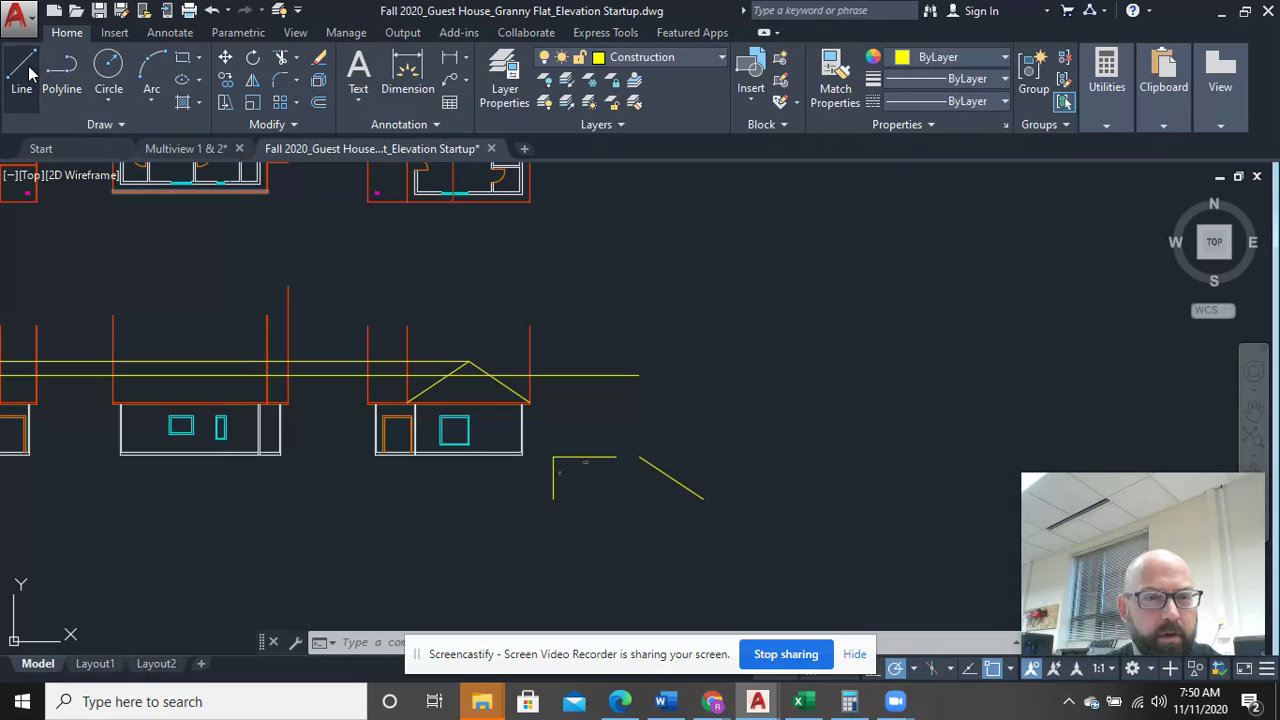
Step: Discard the stray unfinished second line and recentre on the first elevation
{"action": "scroll", "coordinate": [335, 340], "scroll_direction": "up", "scroll_amount": 5}
{"action": "middle_click_drag", "start_coordinate": [417, 457], "coordinate": [205, 245]}
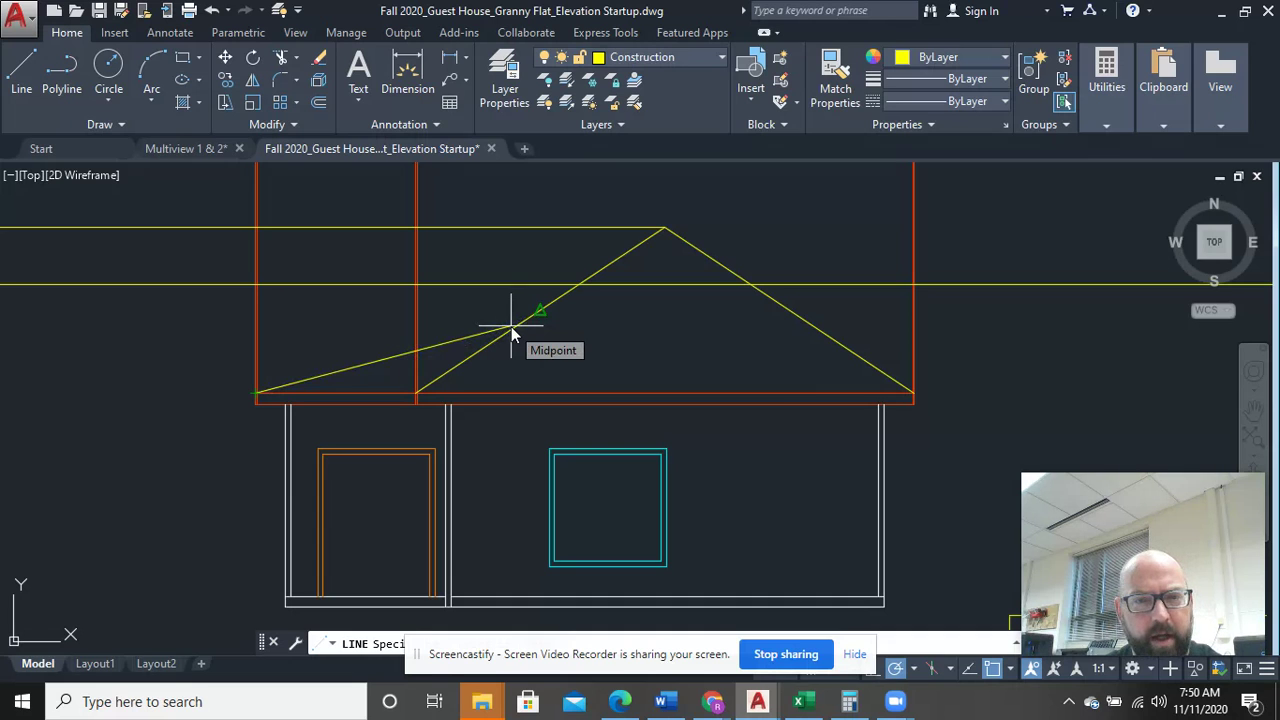
{"action": "scroll", "coordinate": [511, 326], "scroll_direction": "down", "scroll_amount": 8}
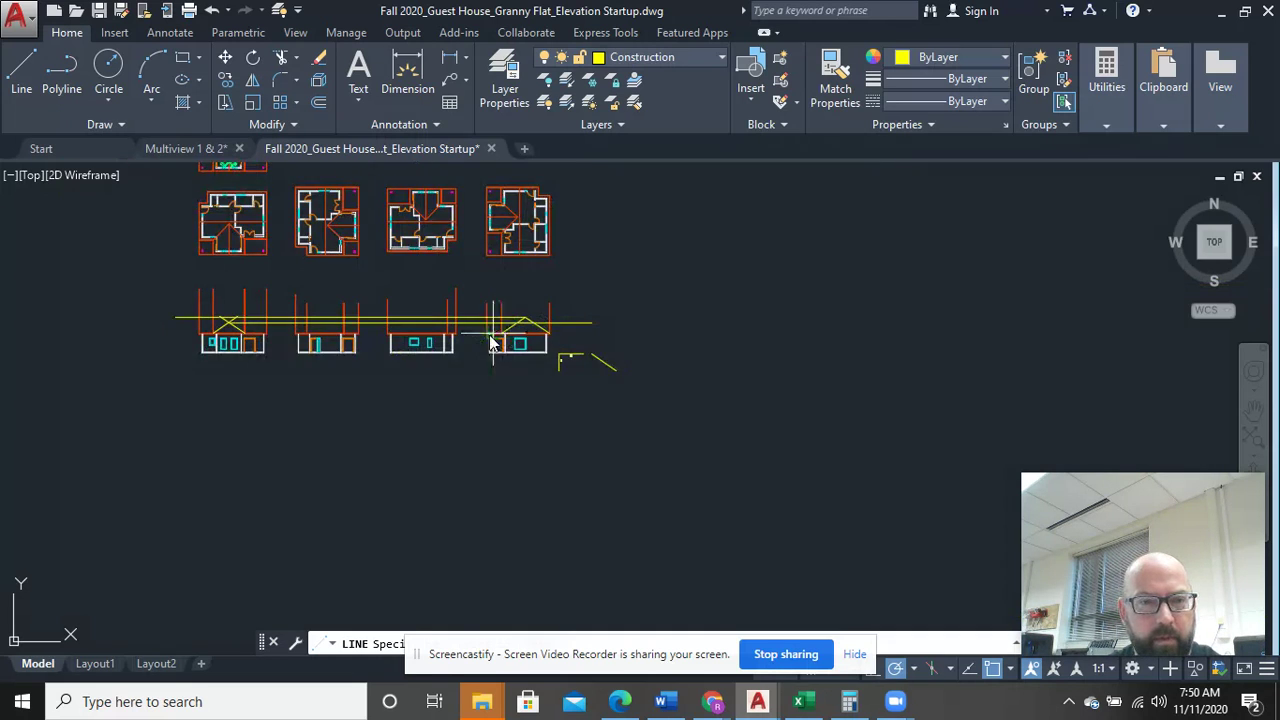
{"action": "middle_click_drag", "start_coordinate": [389, 362], "coordinate": [440, 373]}
{"action": "scroll", "coordinate": [470, 378], "scroll_direction": "up", "scroll_amount": 4}
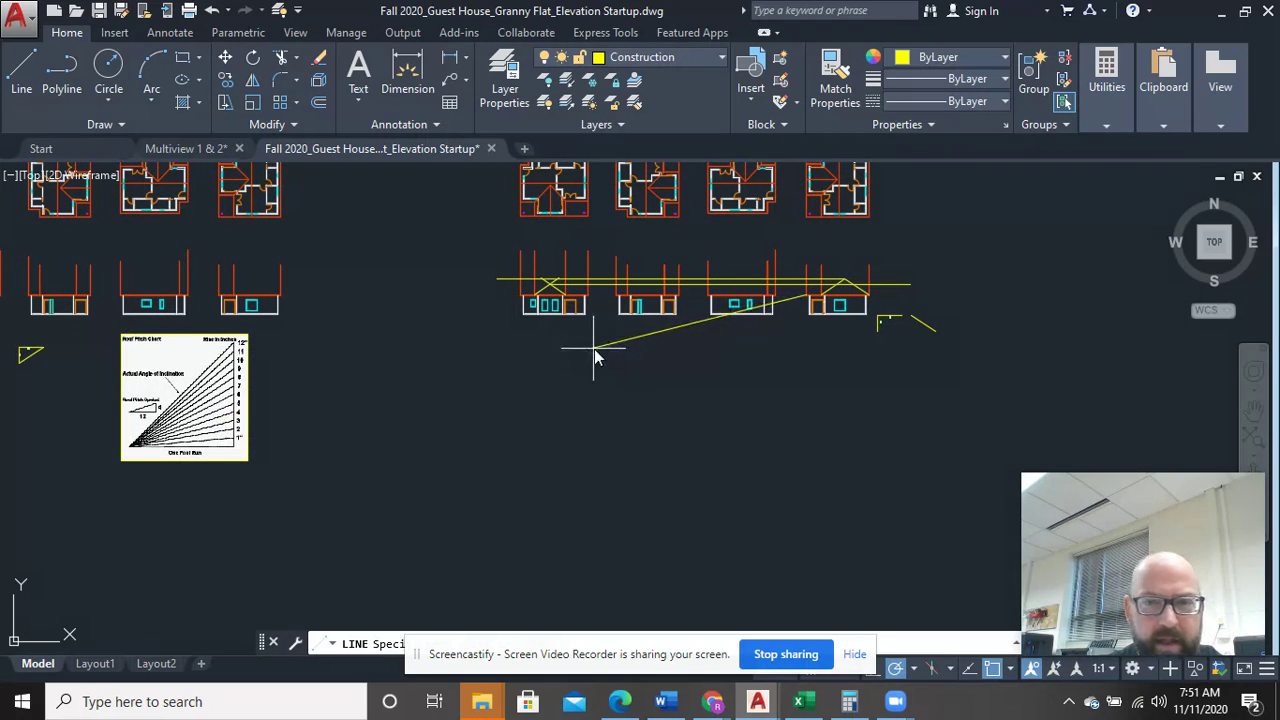
{"action": "scroll", "coordinate": [694, 337], "scroll_direction": "up", "scroll_amount": 6}
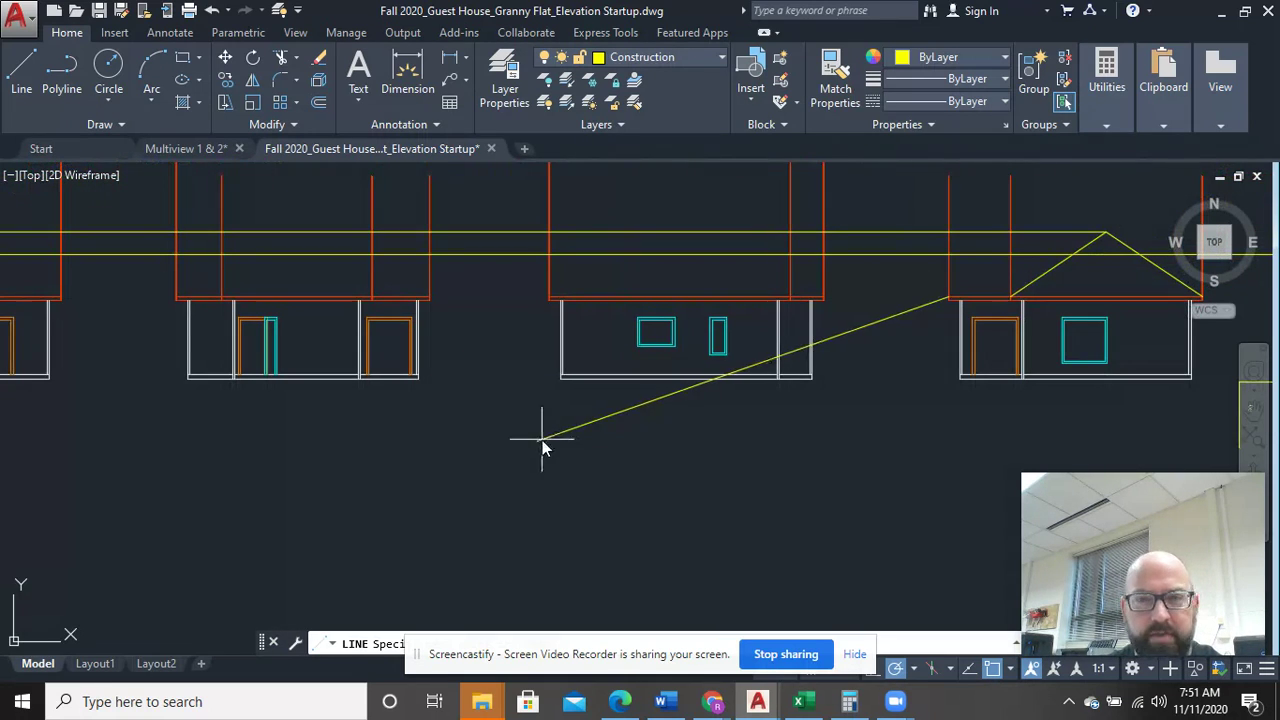
{"action": "right_click", "coordinate": [914, 356]}
{"action": "left_click", "coordinate": [950, 360]}
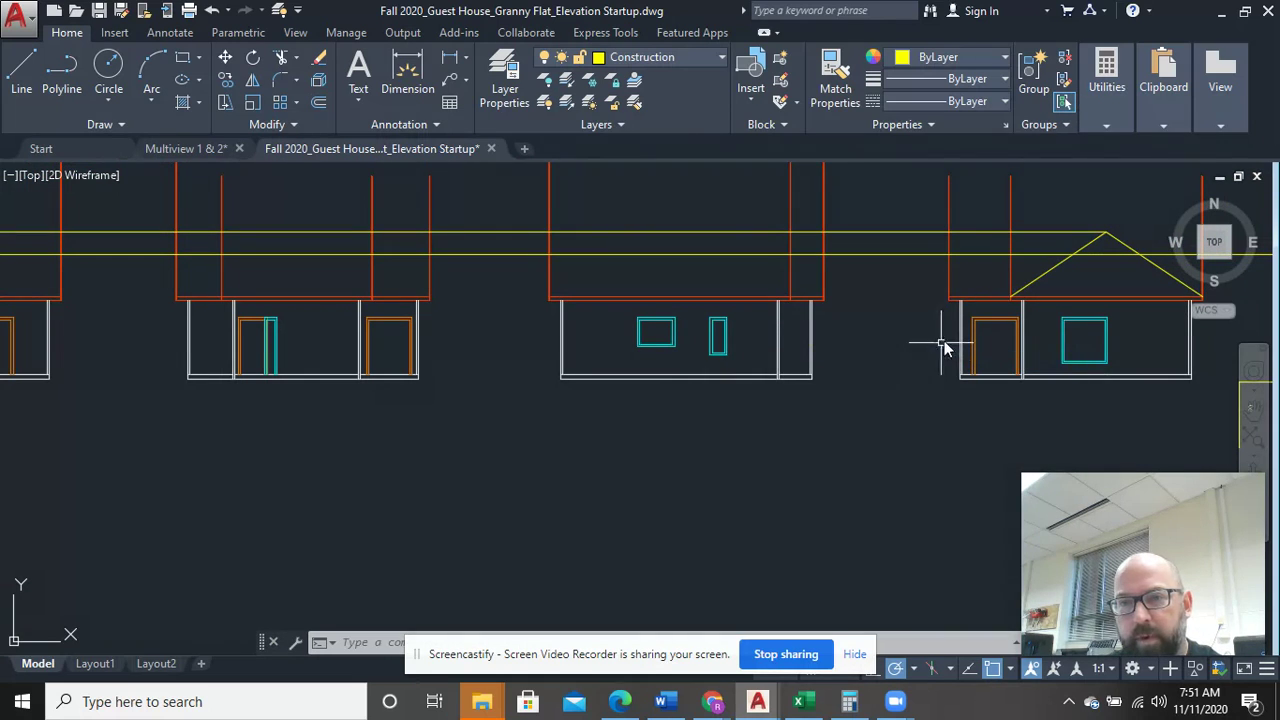
{"action": "scroll", "coordinate": [880, 396], "scroll_direction": "down", "scroll_amount": 5}
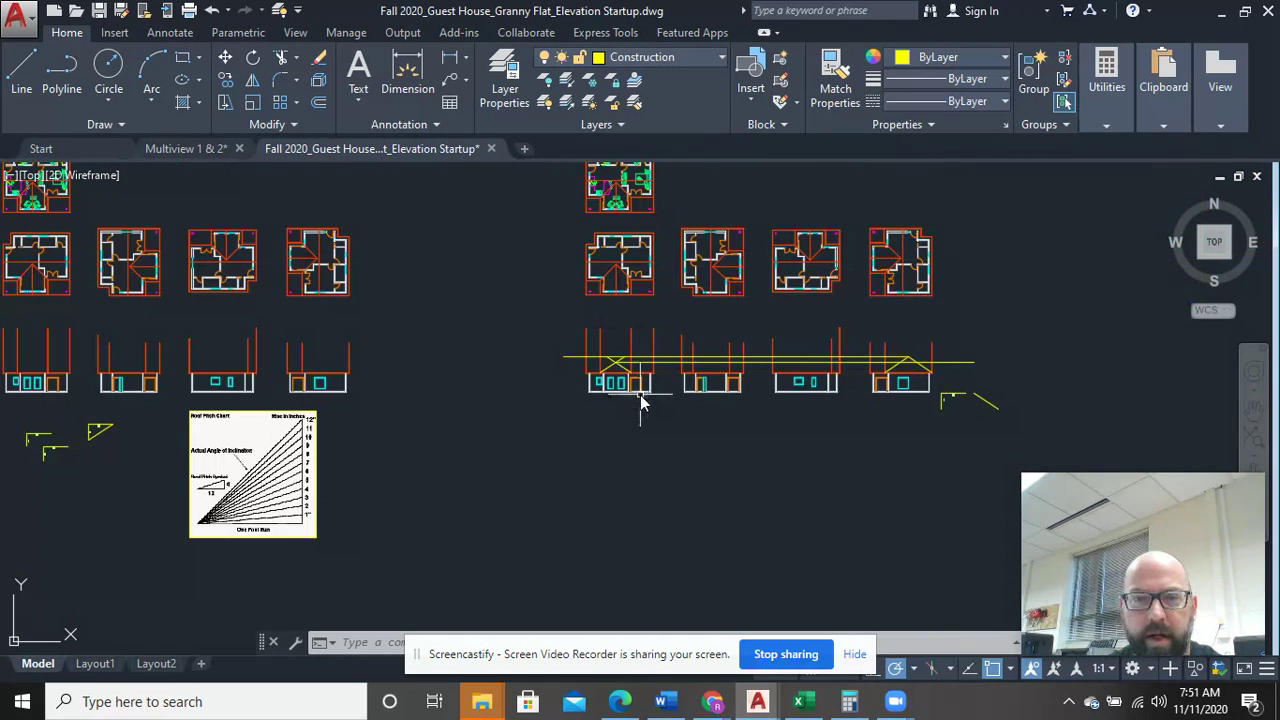
{"action": "scroll", "coordinate": [641, 402], "scroll_direction": "up", "scroll_amount": 3}
{"action": "scroll", "coordinate": [566, 343], "scroll_direction": "up", "scroll_amount": 3}
{"action": "middle_click_drag", "start_coordinate": [580, 334], "coordinate": [590, 354]}
{"action": "scroll", "coordinate": [588, 400], "scroll_direction": "up", "scroll_amount": 3}
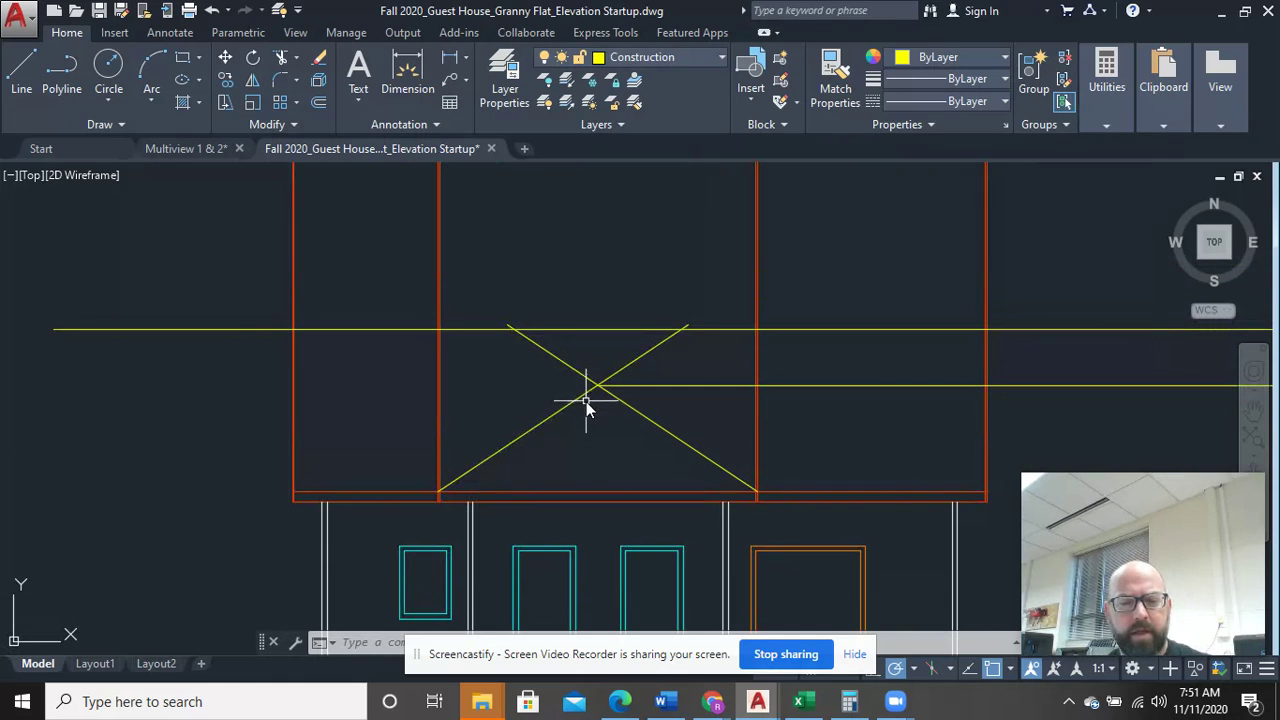
Step: Trim the X's upper diagonals with a TR crossing fence to form the gable
{"action": "type", "text": "tr"}
{"action": "key", "text": "Return"}
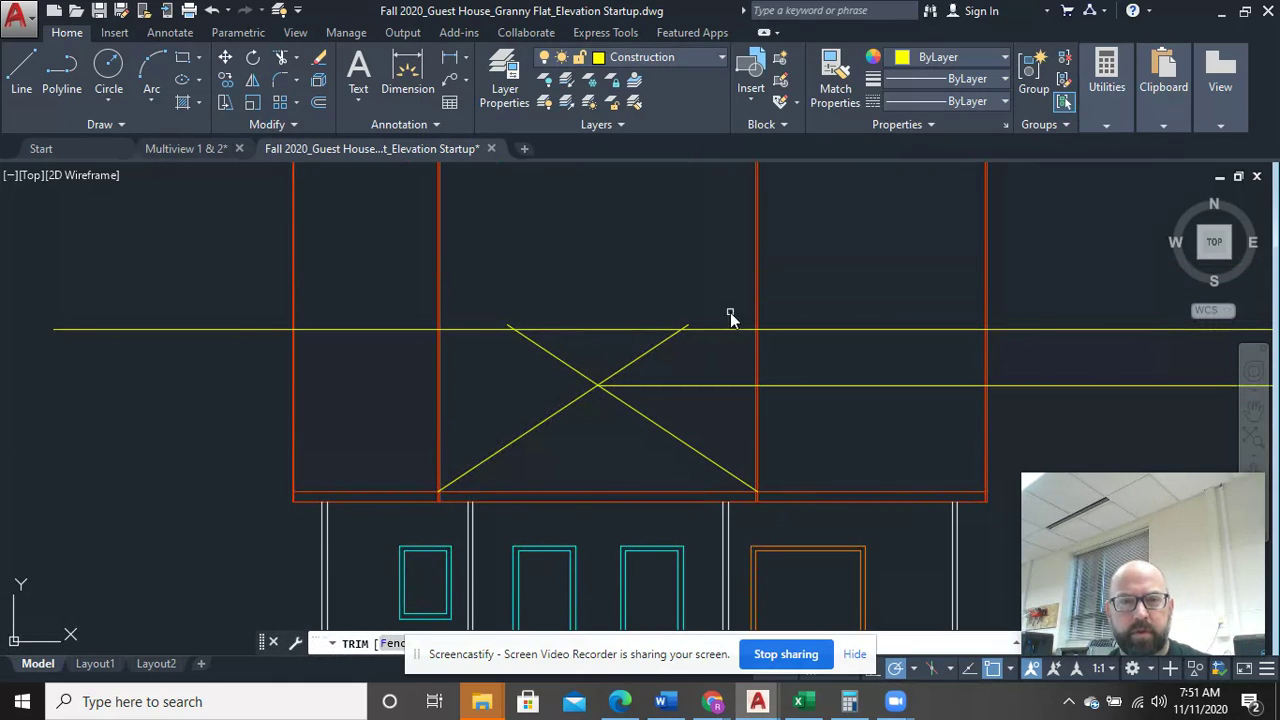
{"action": "scroll", "coordinate": [730, 316], "scroll_direction": "up", "scroll_amount": 4}
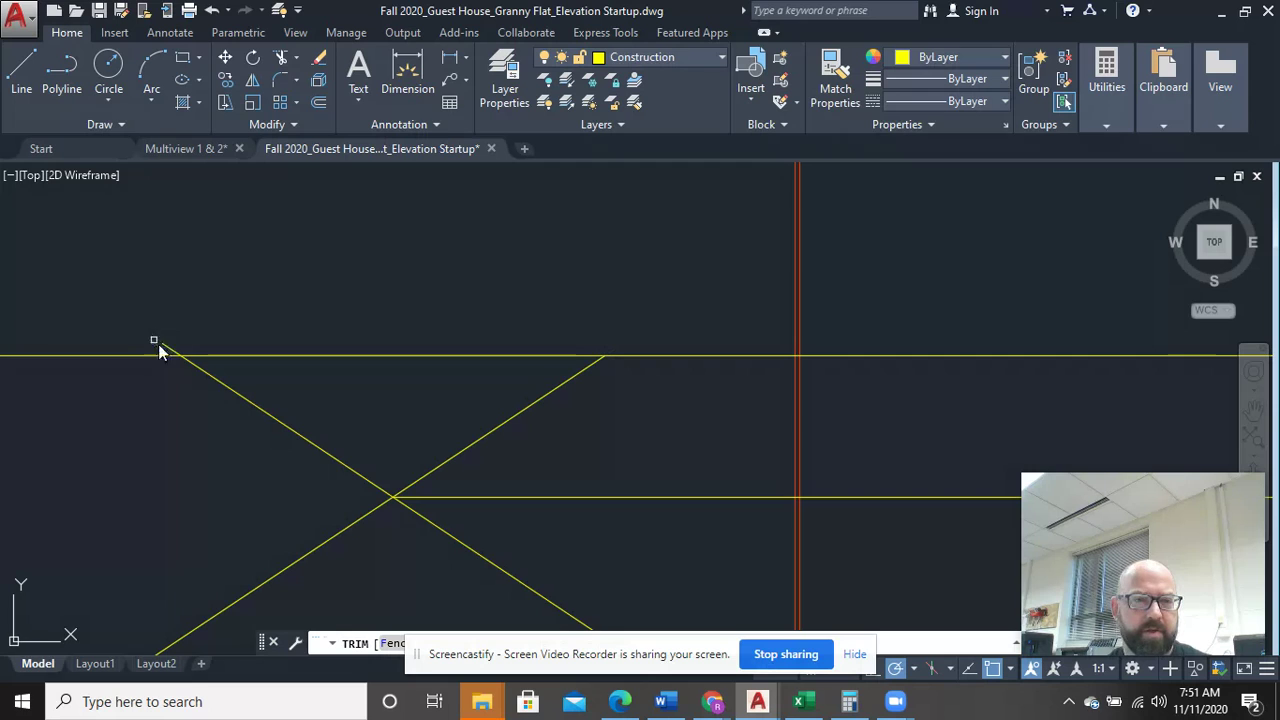
{"action": "left_click", "coordinate": [566, 467]}
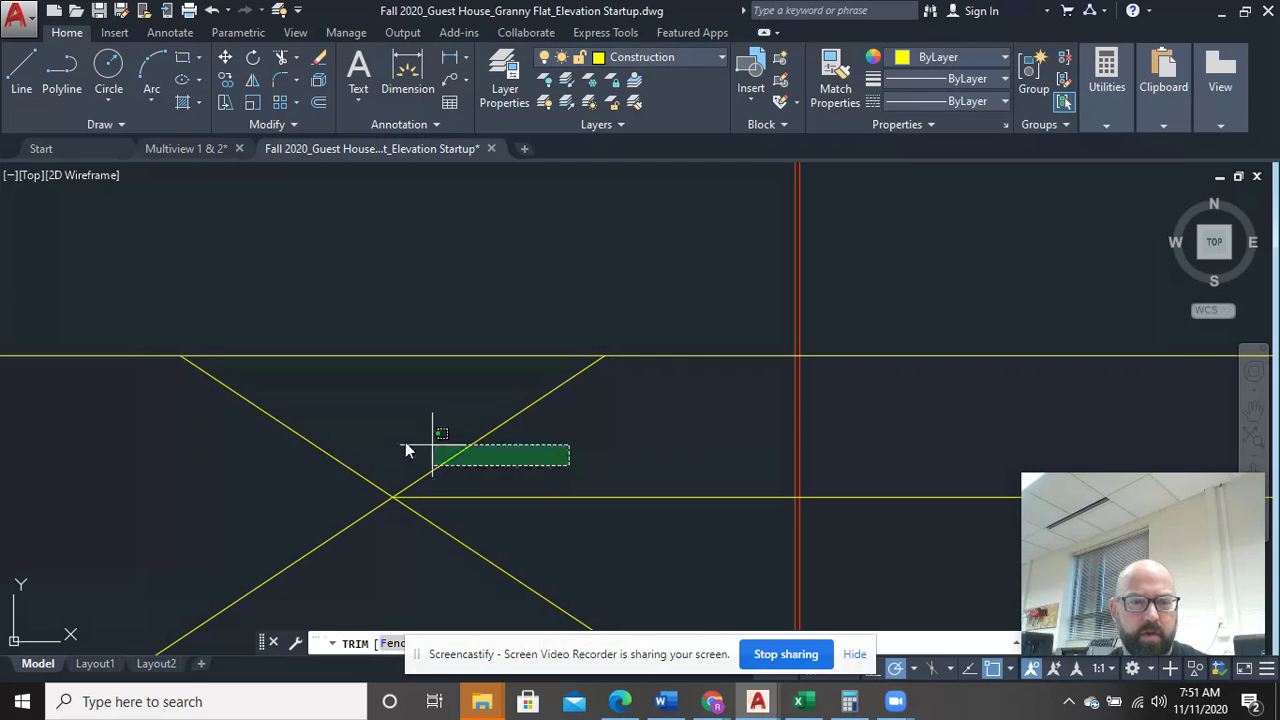
{"action": "left_click", "coordinate": [243, 437]}
{"action": "scroll", "coordinate": [290, 435], "scroll_direction": "down", "scroll_amount": 8}
{"action": "right_click", "coordinate": [437, 393]}
{"action": "left_click", "coordinate": [490, 393]}
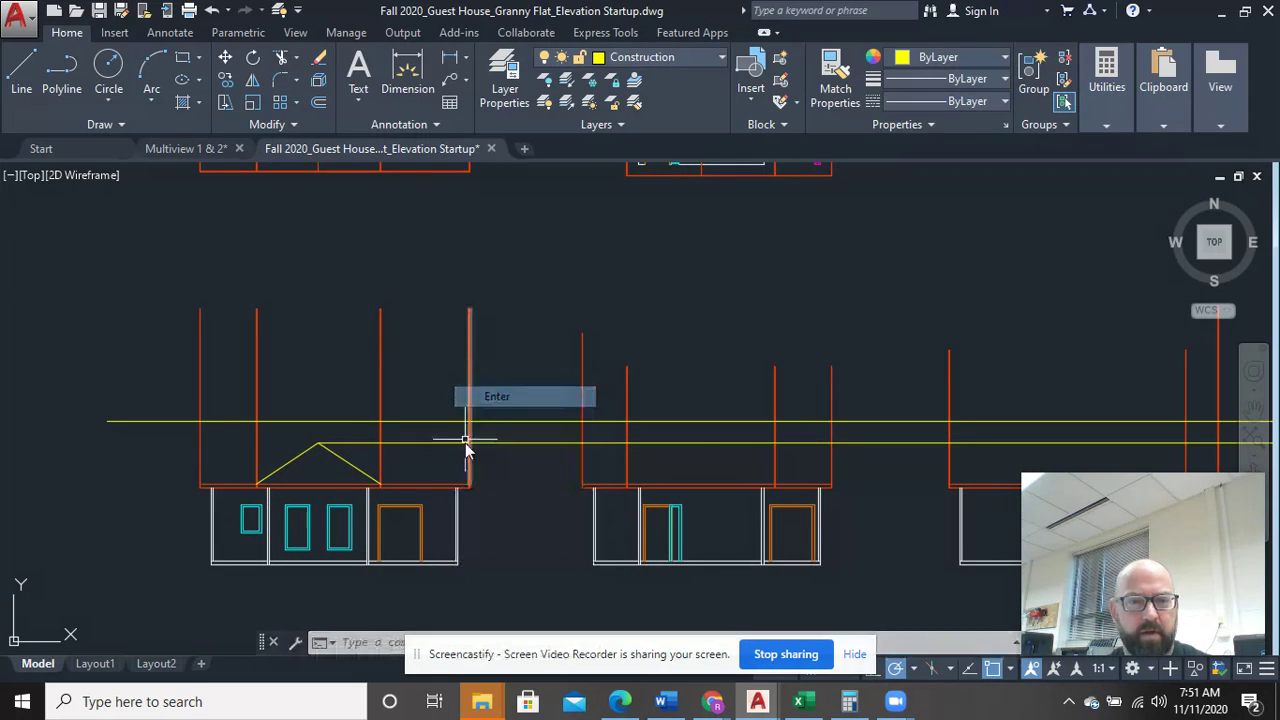
Step: Pan along the elevations to the gabled right house and select the upper ridge line
{"action": "mouse_move", "coordinate": [726, 459]}
{"action": "middle_mouse_down"}
{"action": "mouse_move", "coordinate": [623, 457]}
{"action": "mouse_move", "coordinate": [467, 428]}
{"action": "middle_mouse_up"}
{"action": "middle_click_drag", "start_coordinate": [640, 416], "coordinate": [566, 423]}
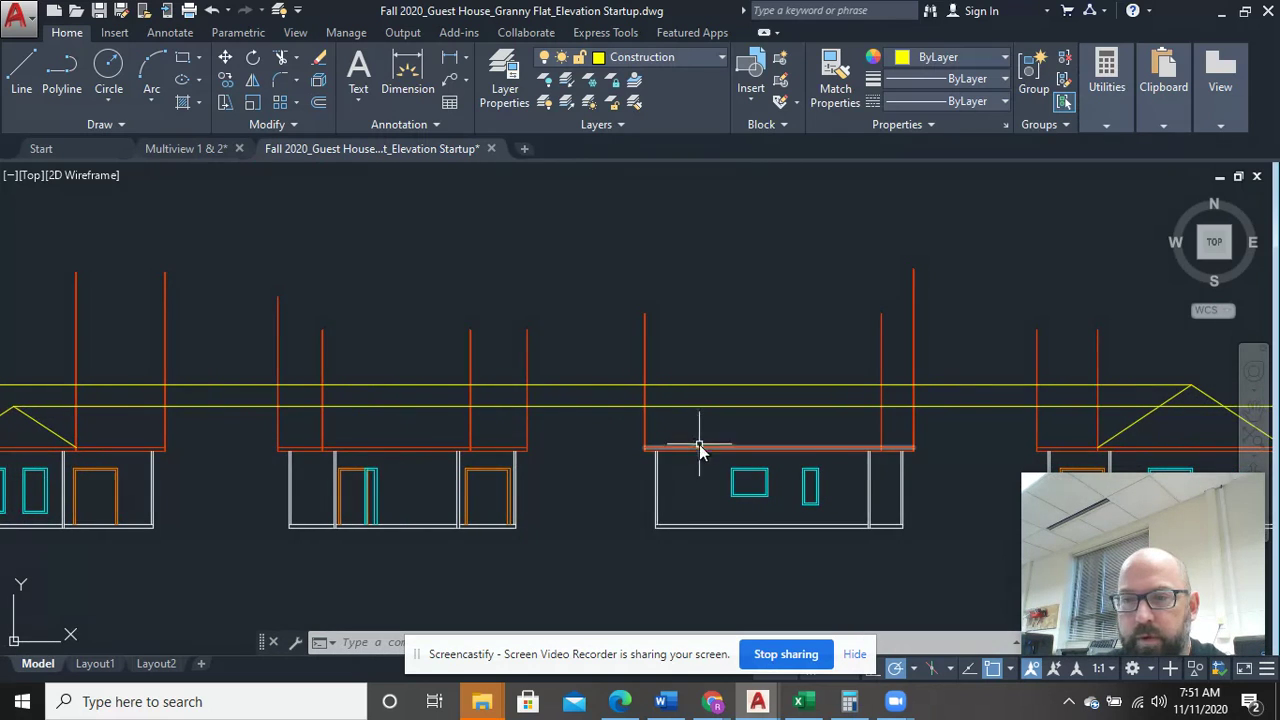
{"action": "middle_click_drag", "start_coordinate": [700, 449], "coordinate": [390, 409]}
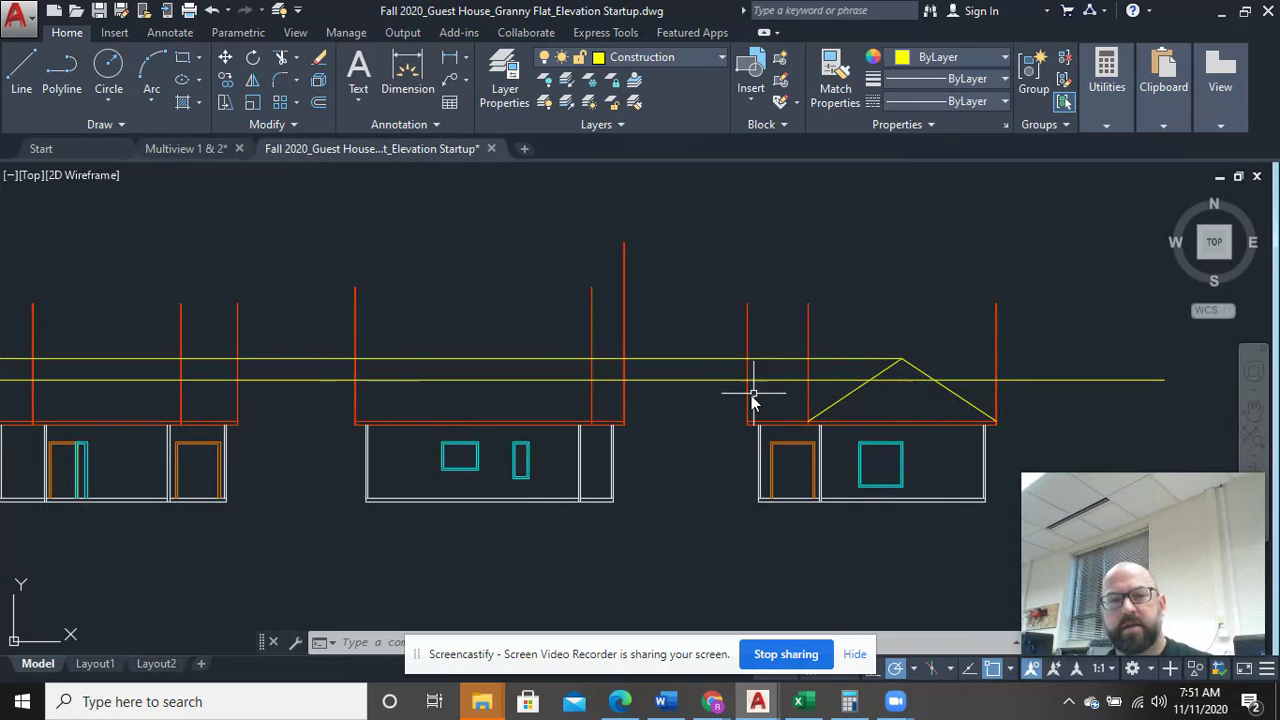
{"action": "scroll", "coordinate": [745, 400], "scroll_direction": "down", "scroll_amount": 4}
{"action": "left_click", "coordinate": [501, 382]}
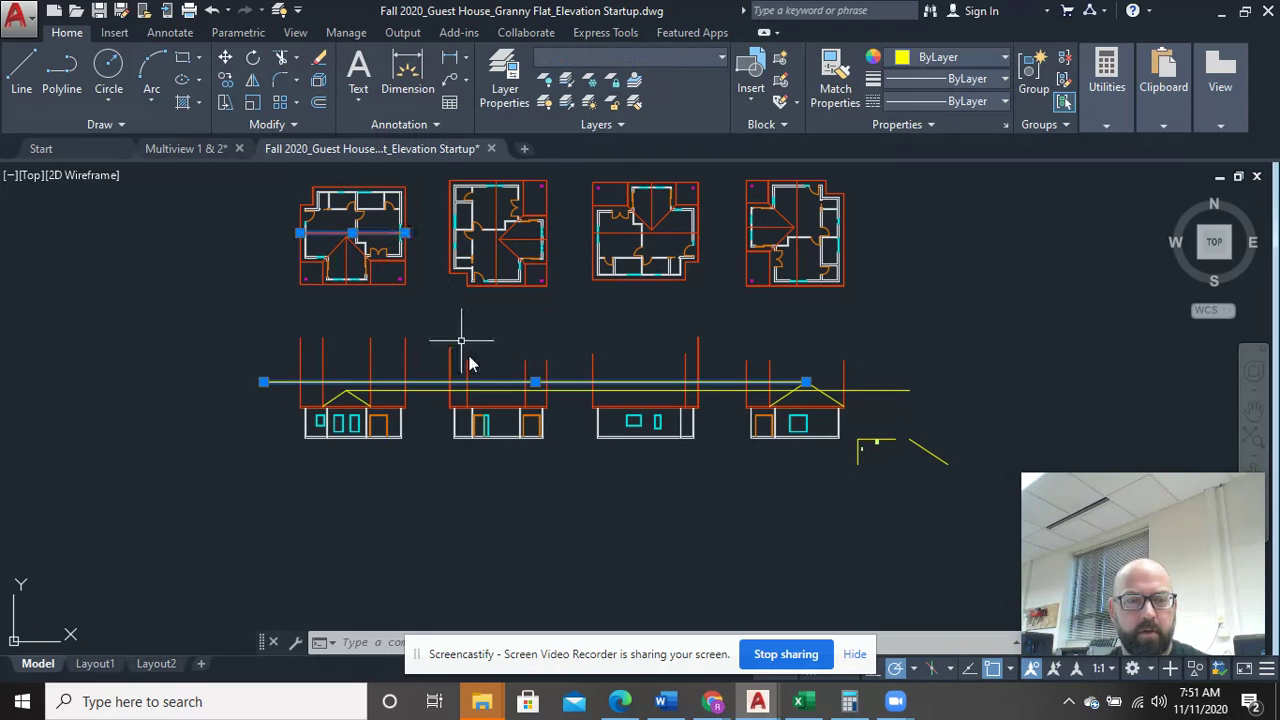
Step: Select the lower ridge height line and a floor-plan line, then clear the selection
{"action": "key", "text": "Escape"}
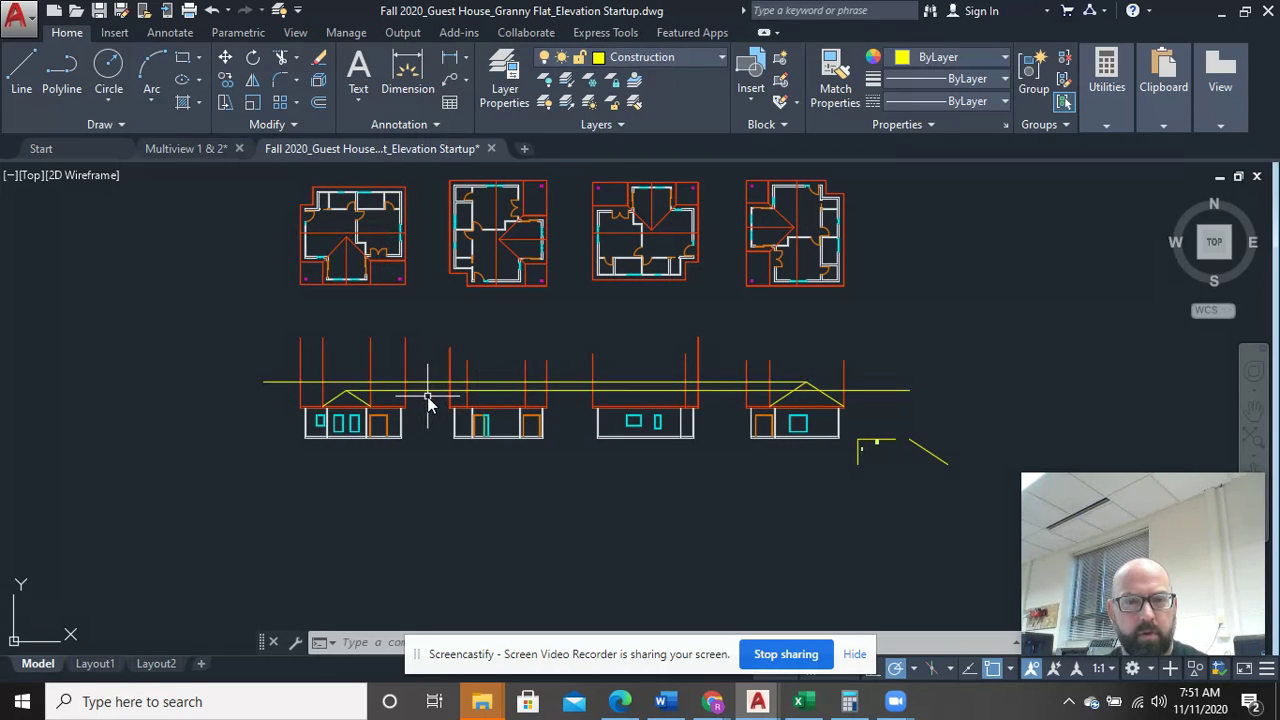
{"action": "left_click", "coordinate": [428, 391]}
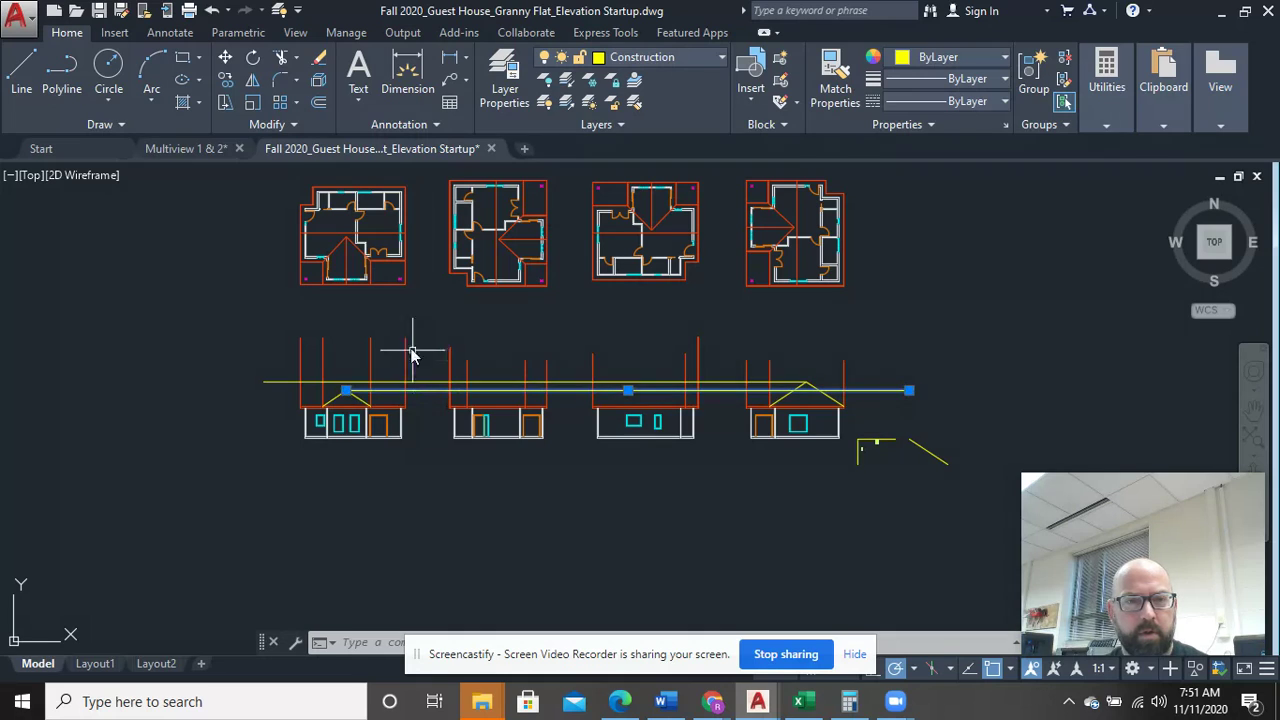
{"action": "left_click", "coordinate": [347, 264]}
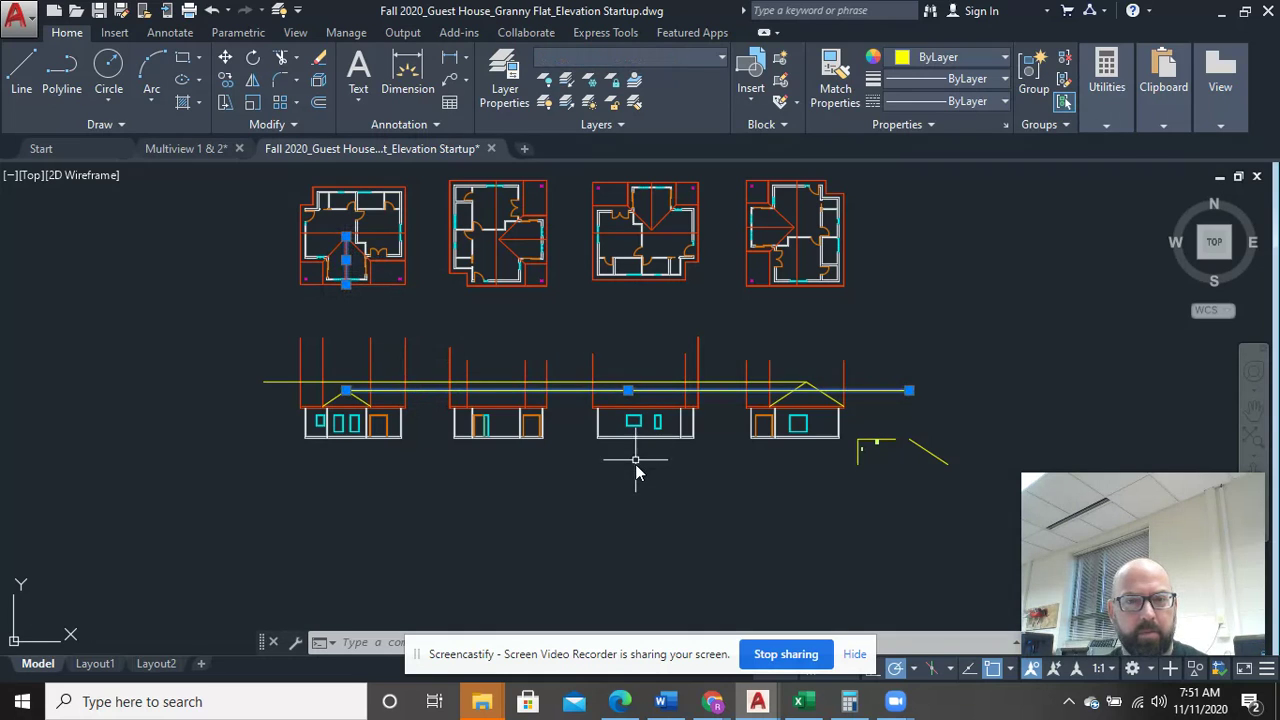
{"action": "key", "text": "Escape"}
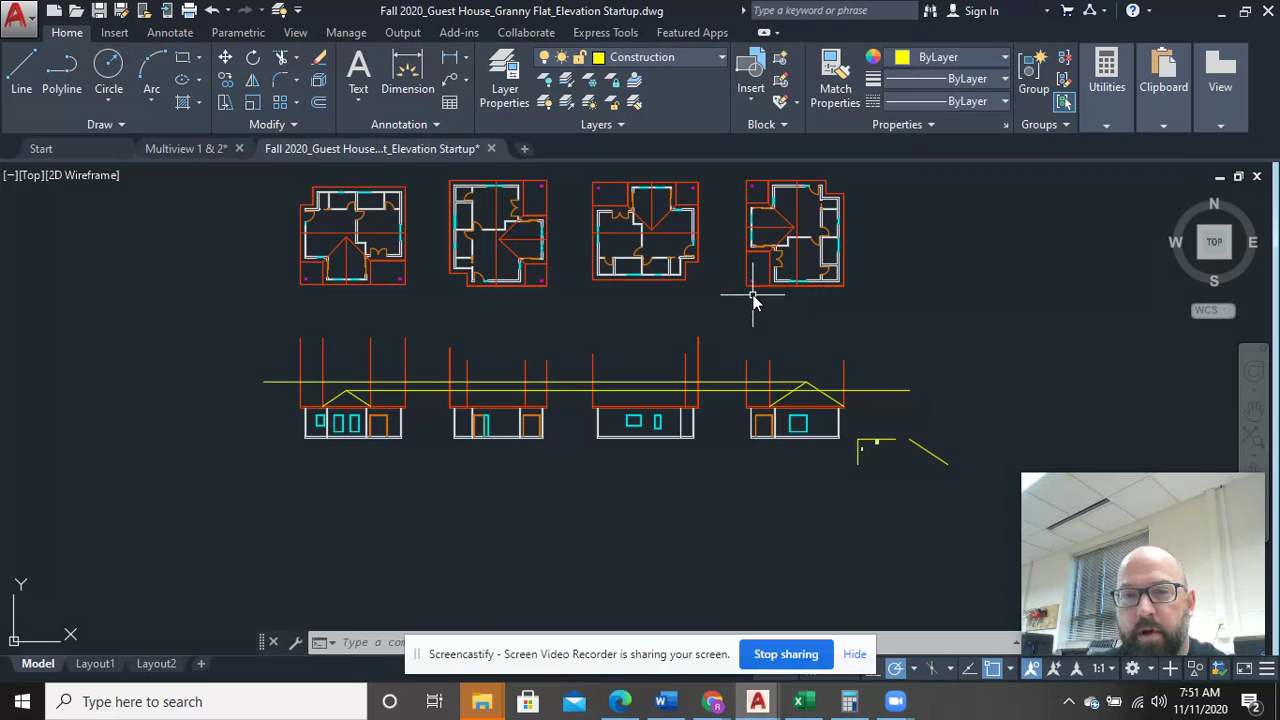
Step: Start a line at the gable apex, end it without drawing, and zoom out
{"action": "scroll", "coordinate": [818, 300], "scroll_direction": "up", "scroll_amount": 4}
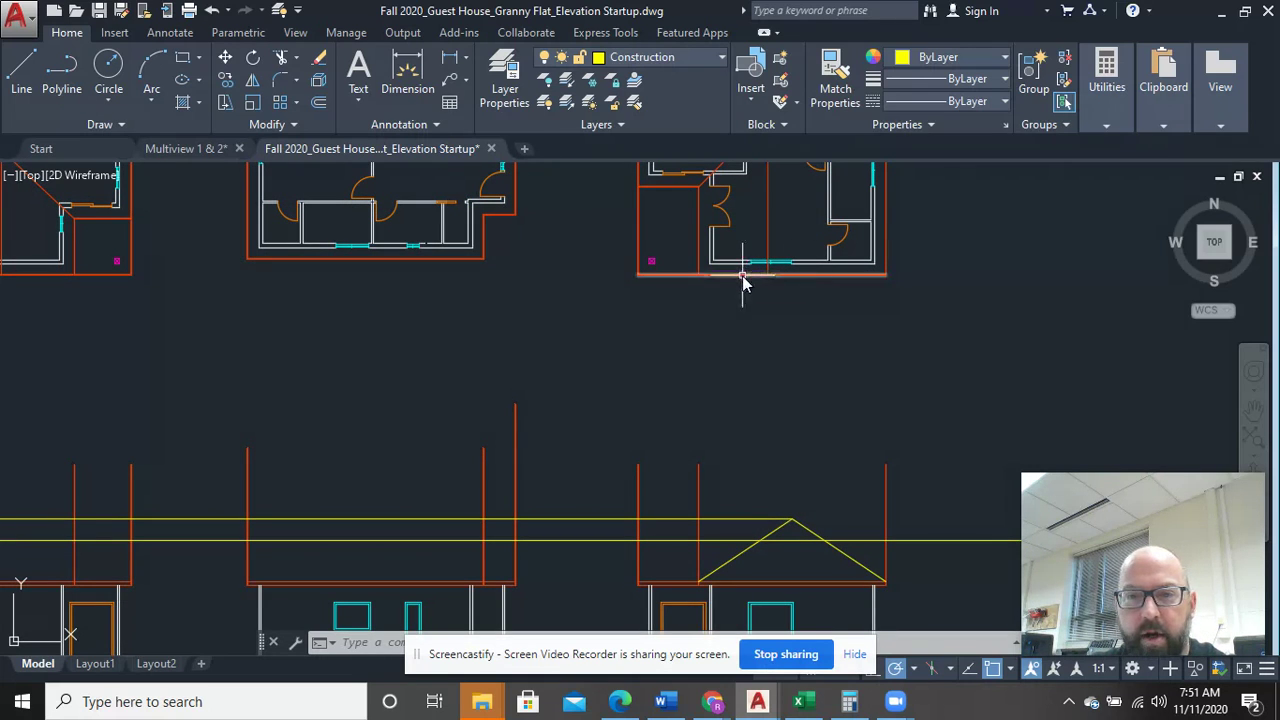
{"action": "left_click", "coordinate": [22, 80]}
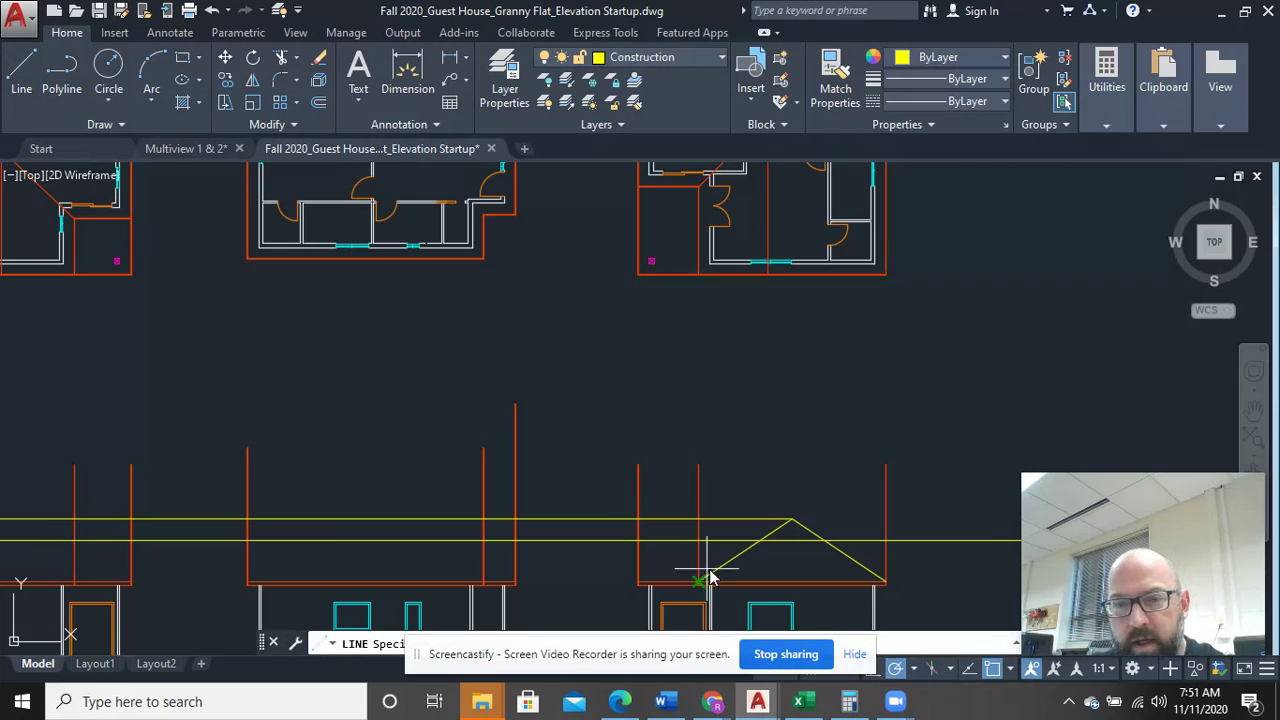
{"action": "left_click", "coordinate": [792, 520]}
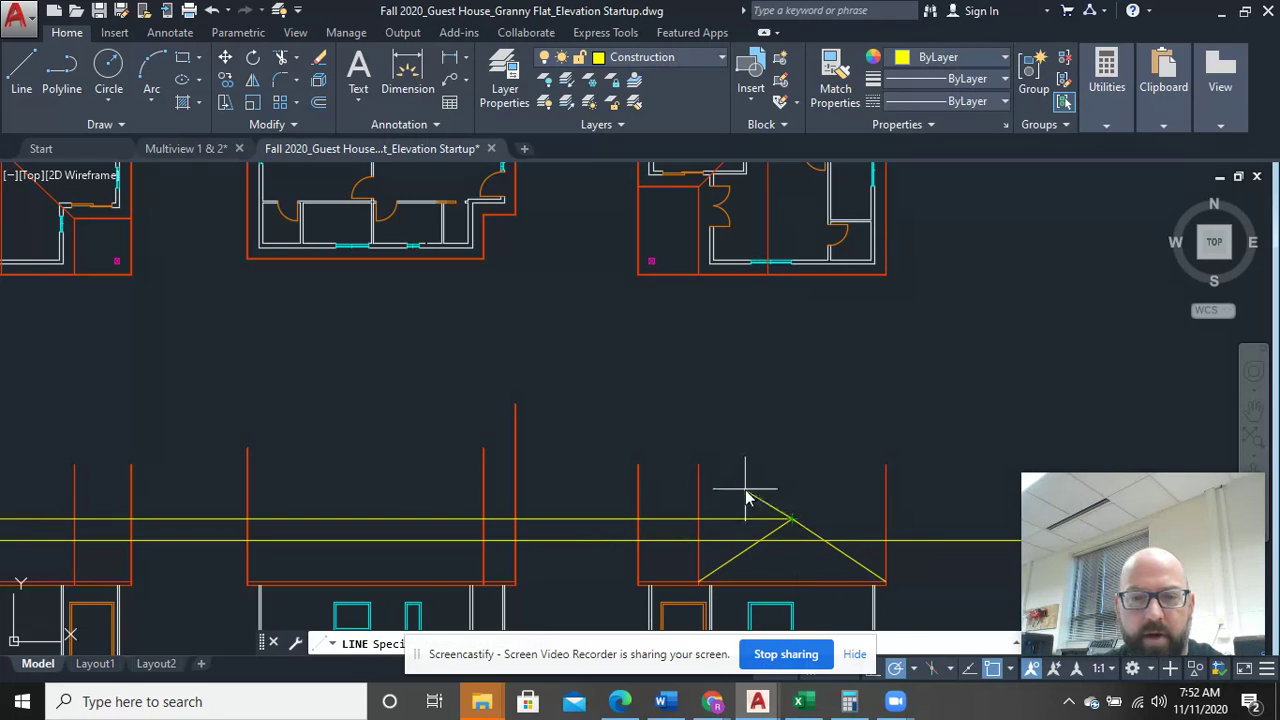
{"action": "right_click", "coordinate": [795, 388]}
{"action": "left_click", "coordinate": [829, 394]}
{"action": "scroll", "coordinate": [823, 408], "scroll_direction": "down", "scroll_amount": 5}
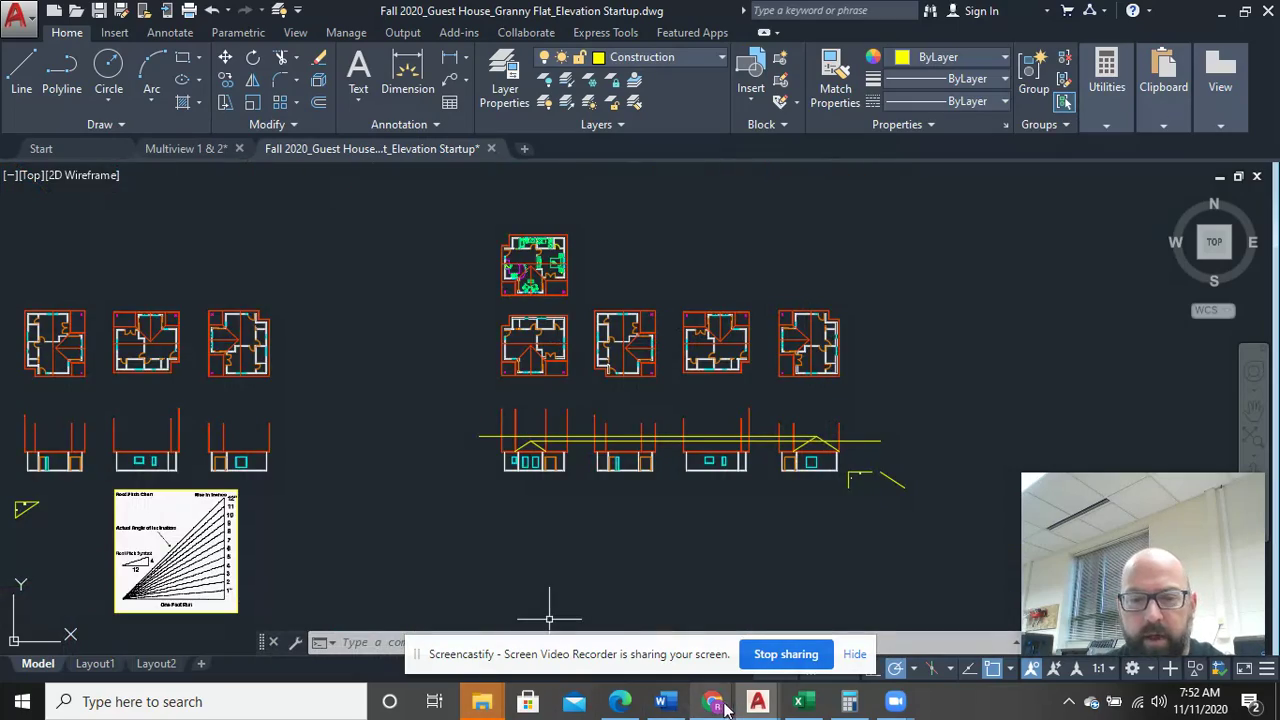
{"action": "mouse_move", "coordinate": [726, 708]}
{"action": "mouse_move", "coordinate": [695, 592]}
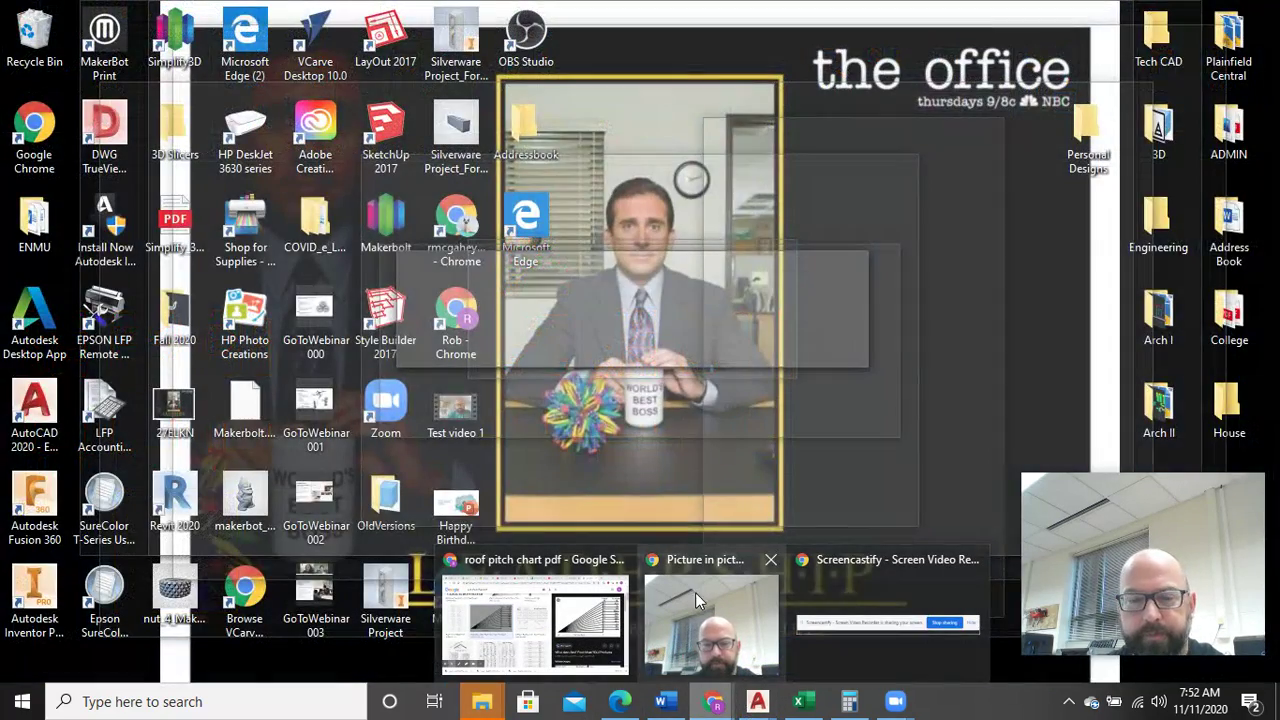
{"action": "mouse_move", "coordinate": [548, 611]}
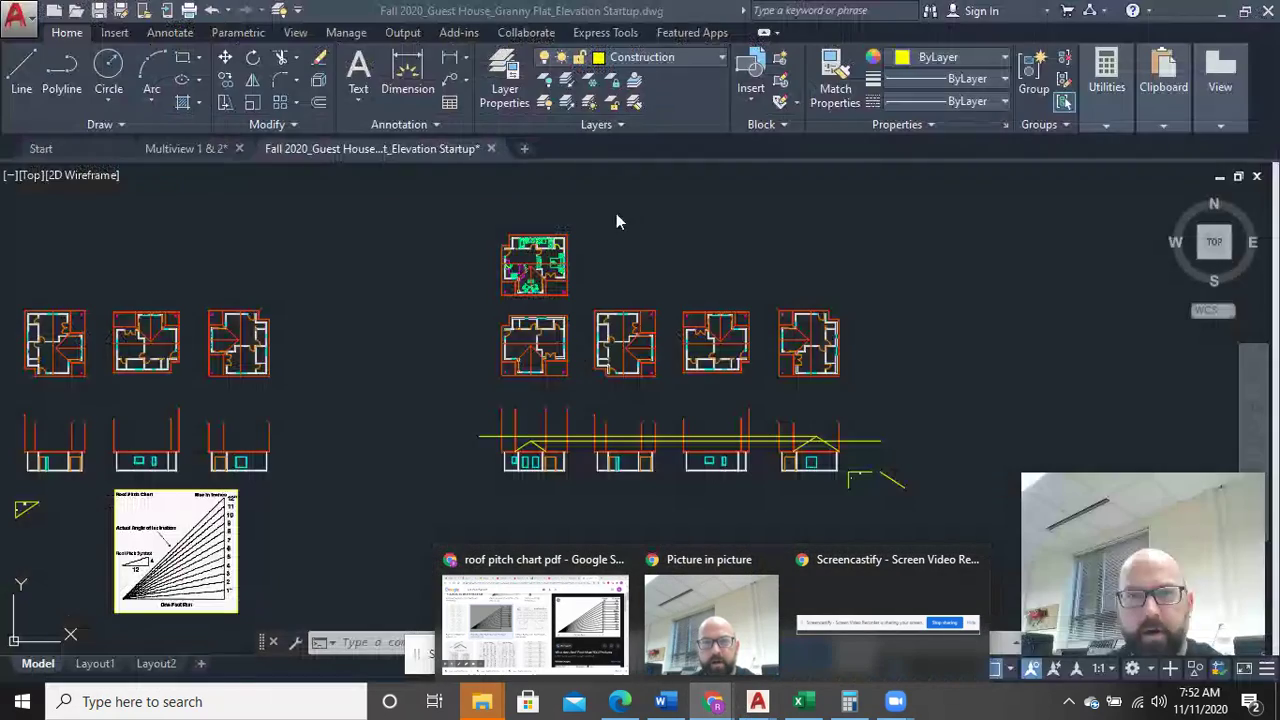
{"action": "left_click", "coordinate": [518, 604]}
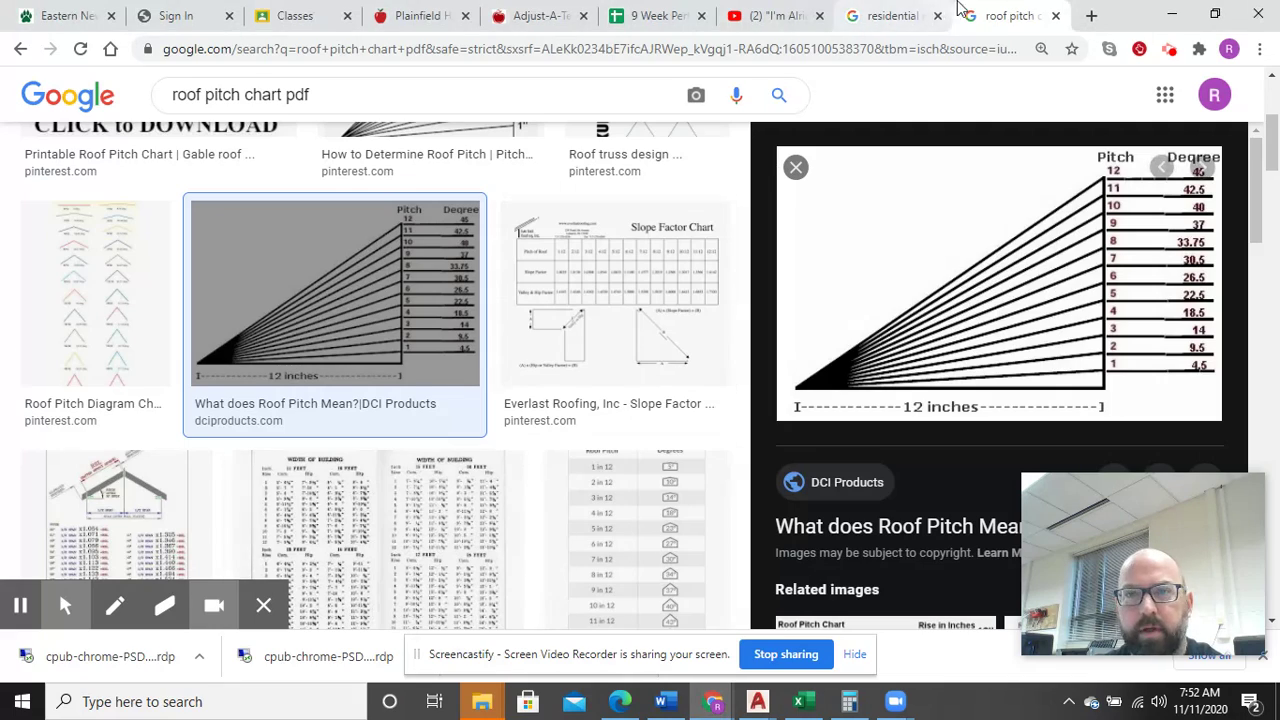
{"action": "left_click", "coordinate": [888, 15]}
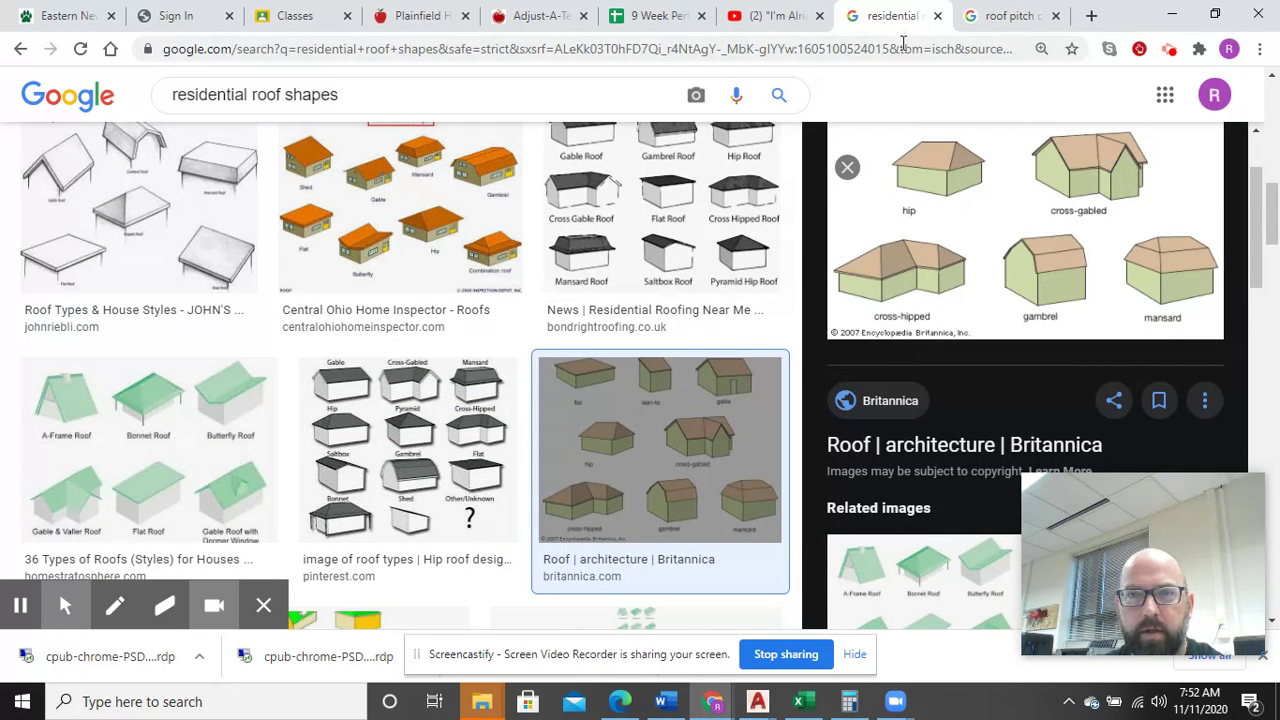
{"action": "left_click", "coordinate": [1012, 17]}
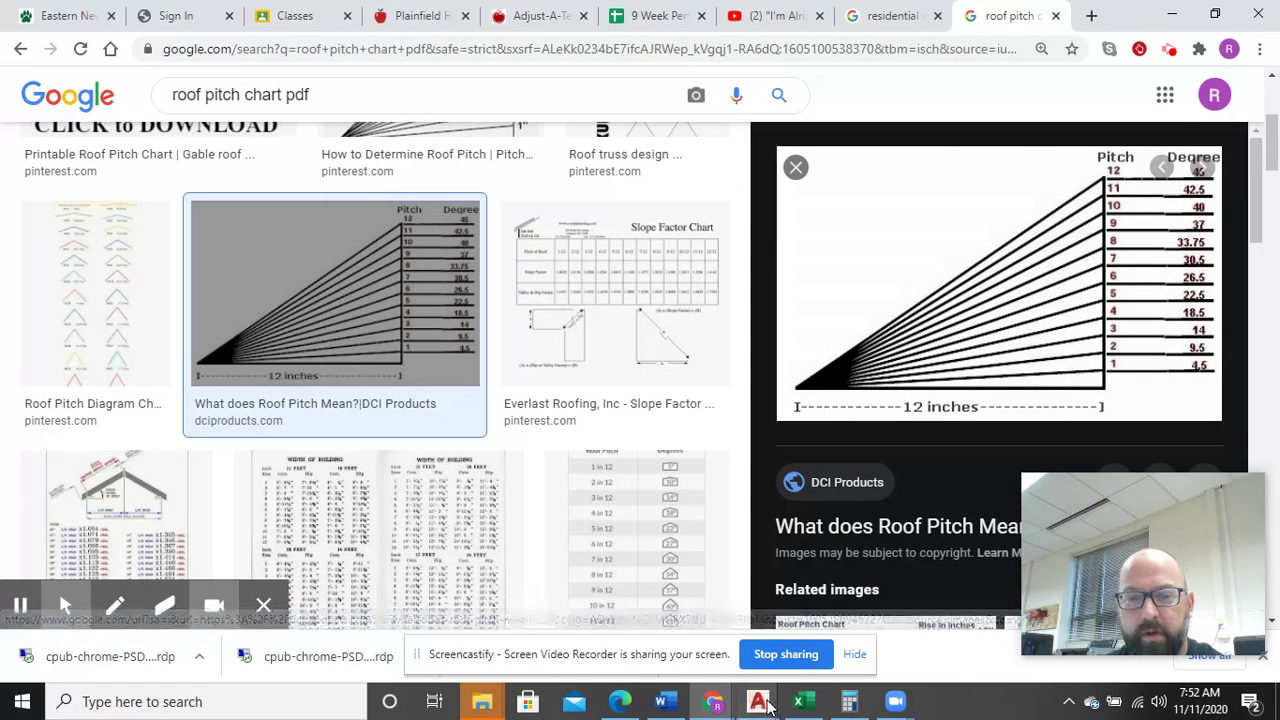
{"action": "left_click", "coordinate": [757, 701]}
{"action": "left_click", "coordinate": [815, 668]}
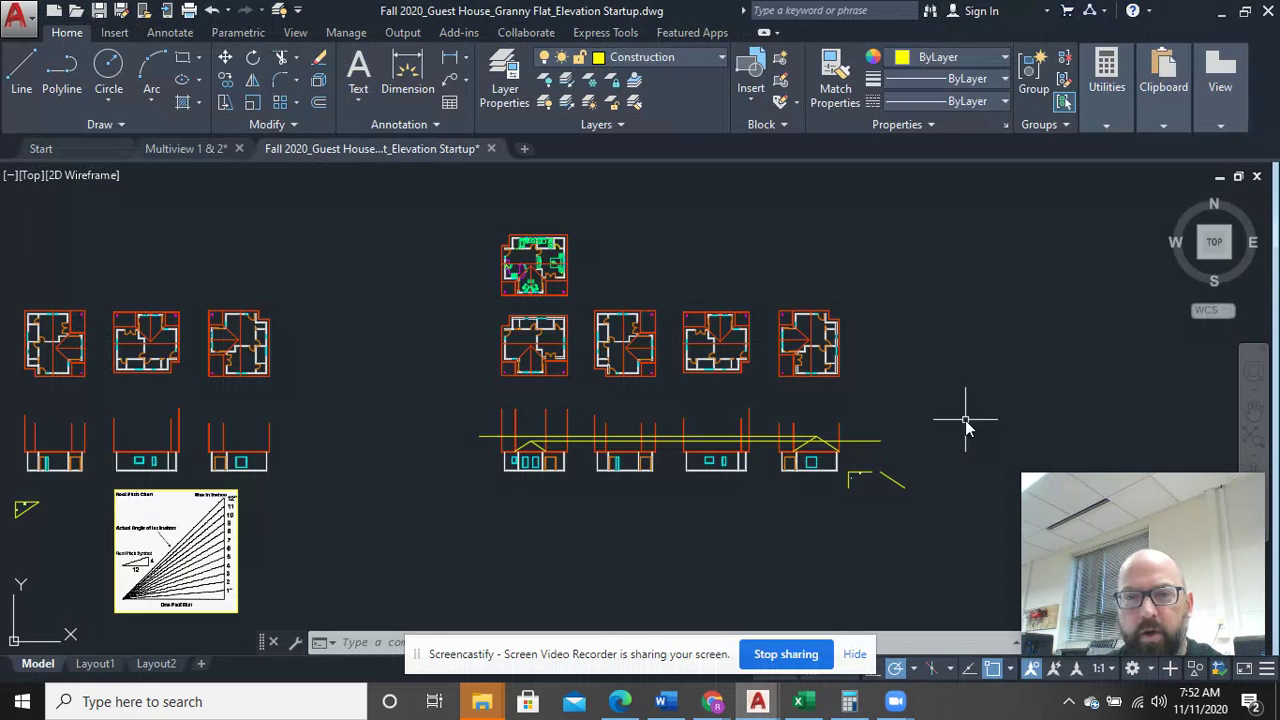
{"action": "scroll", "coordinate": [705, 449], "scroll_direction": "up", "scroll_amount": 2}
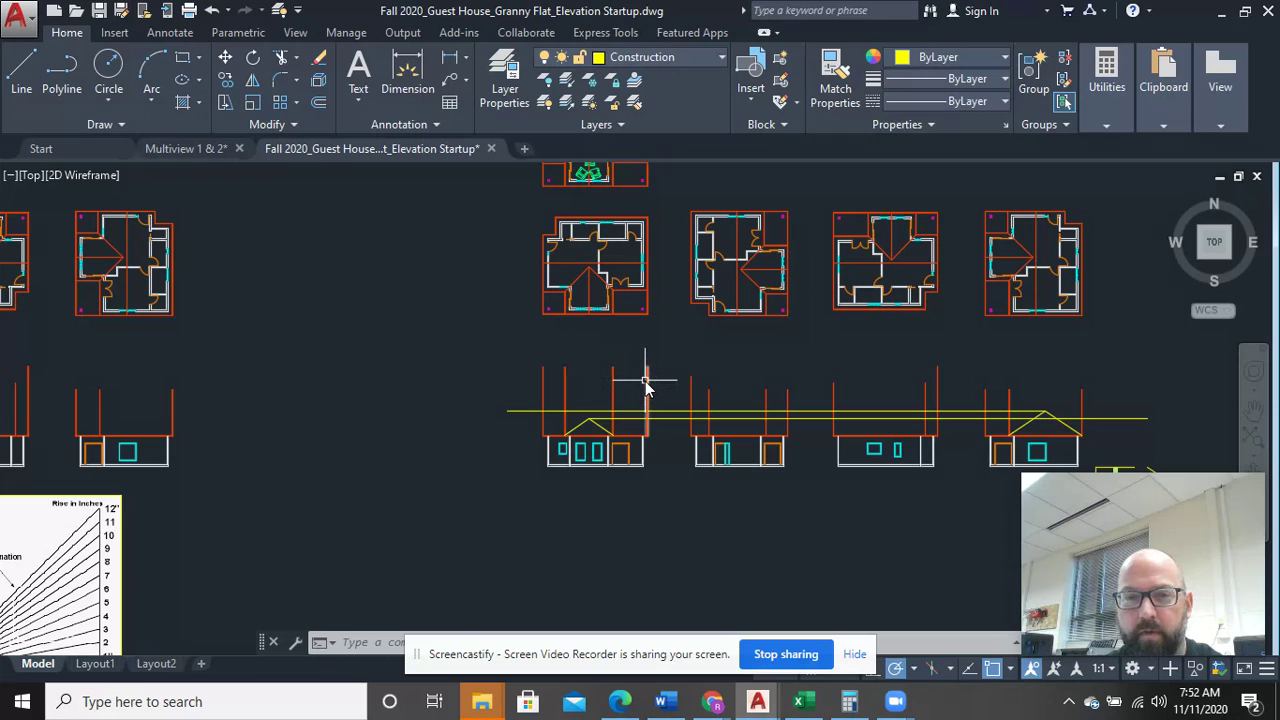
{"action": "mouse_move", "coordinate": [645, 384]}
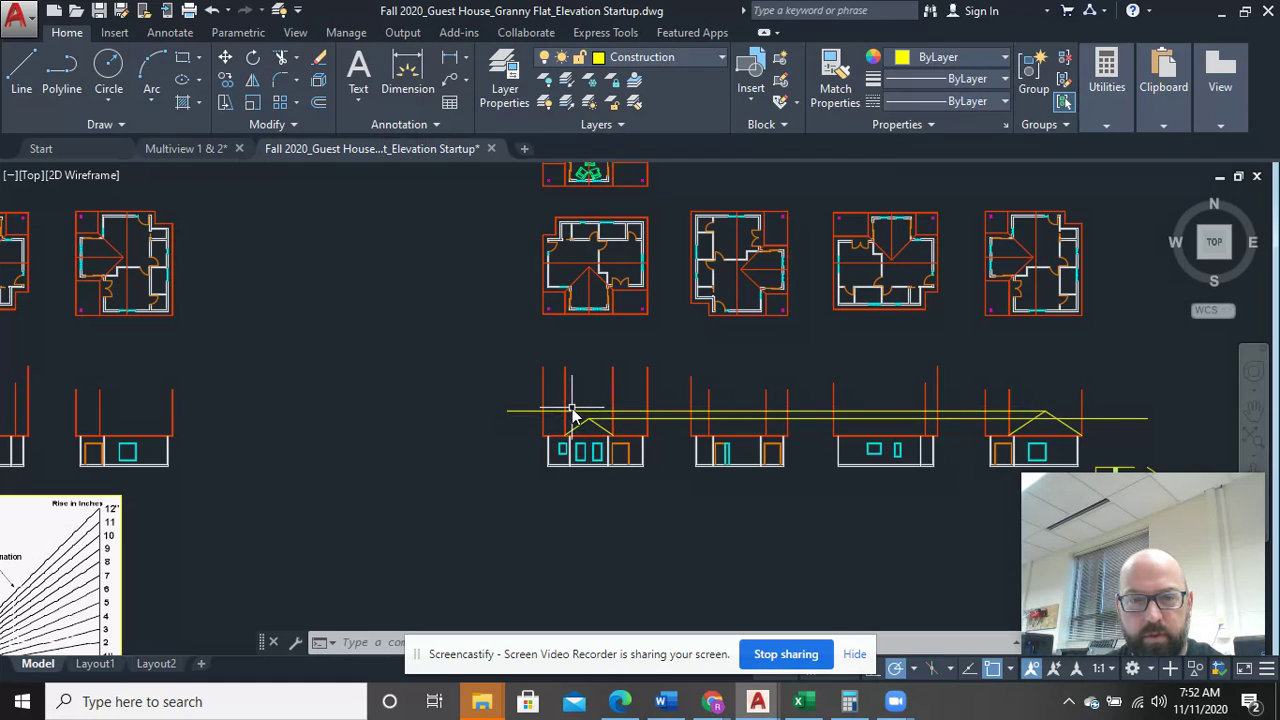
{"action": "scroll", "coordinate": [580, 410], "scroll_direction": "up", "scroll_amount": 3}
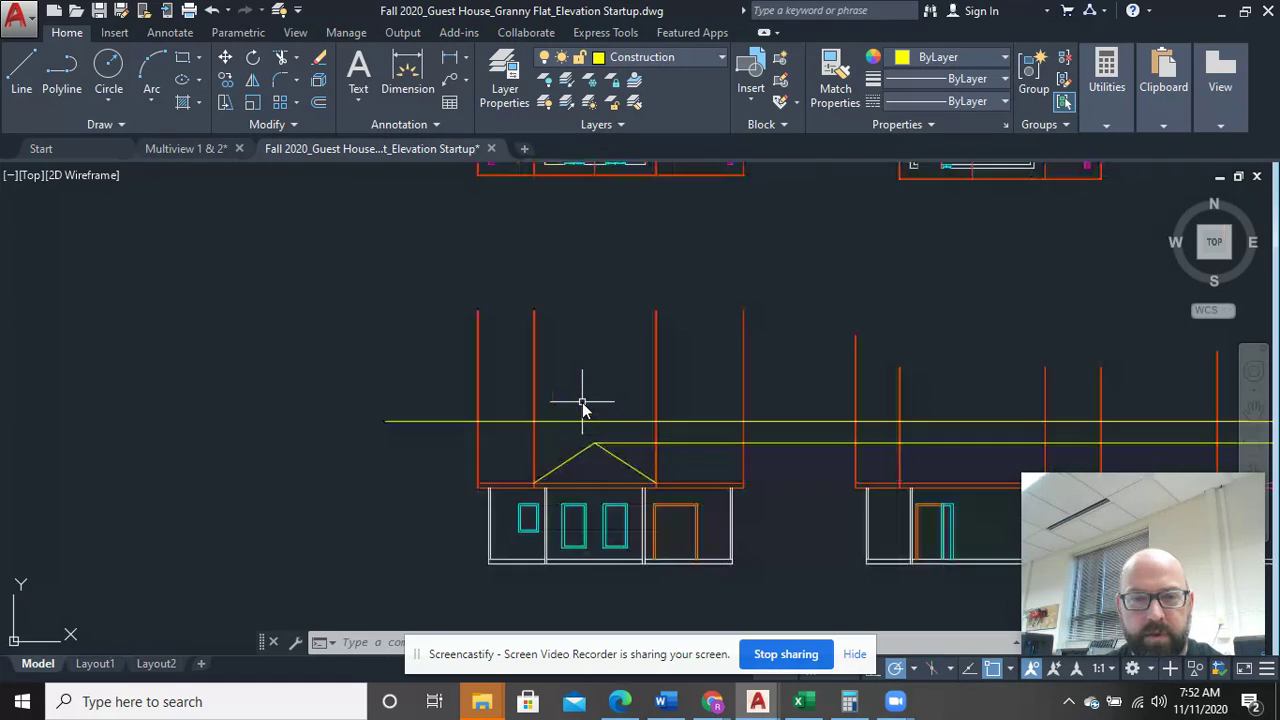
{"action": "scroll", "coordinate": [584, 408], "scroll_direction": "down", "scroll_amount": 1}
{"action": "middle_click_drag", "start_coordinate": [711, 449], "coordinate": [554, 438]}
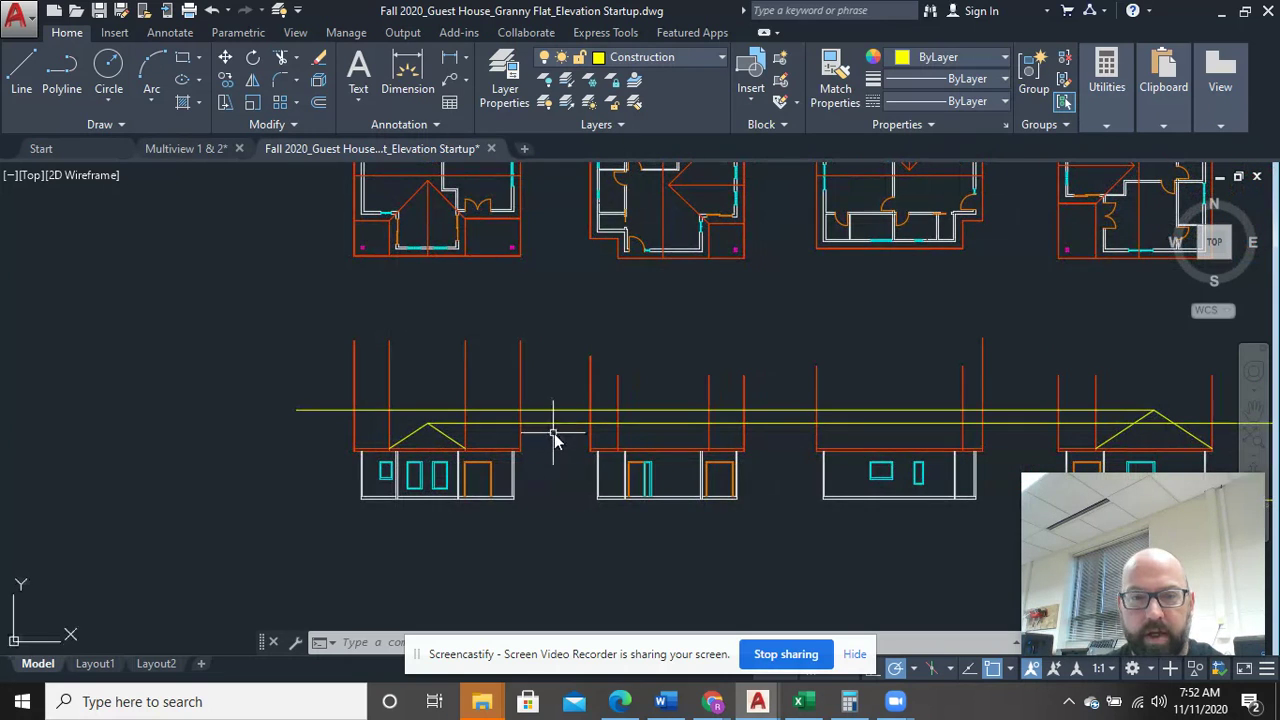
{"action": "left_click", "coordinate": [554, 426]}
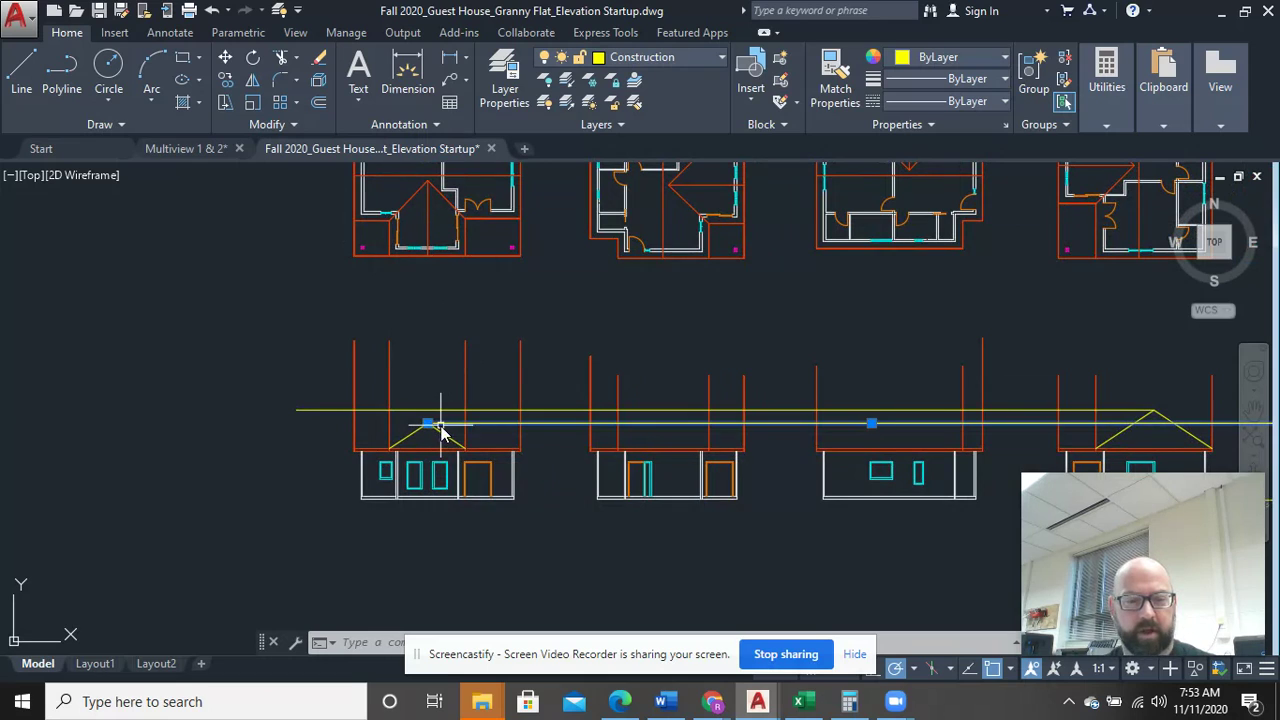
{"action": "key", "text": "Escape"}
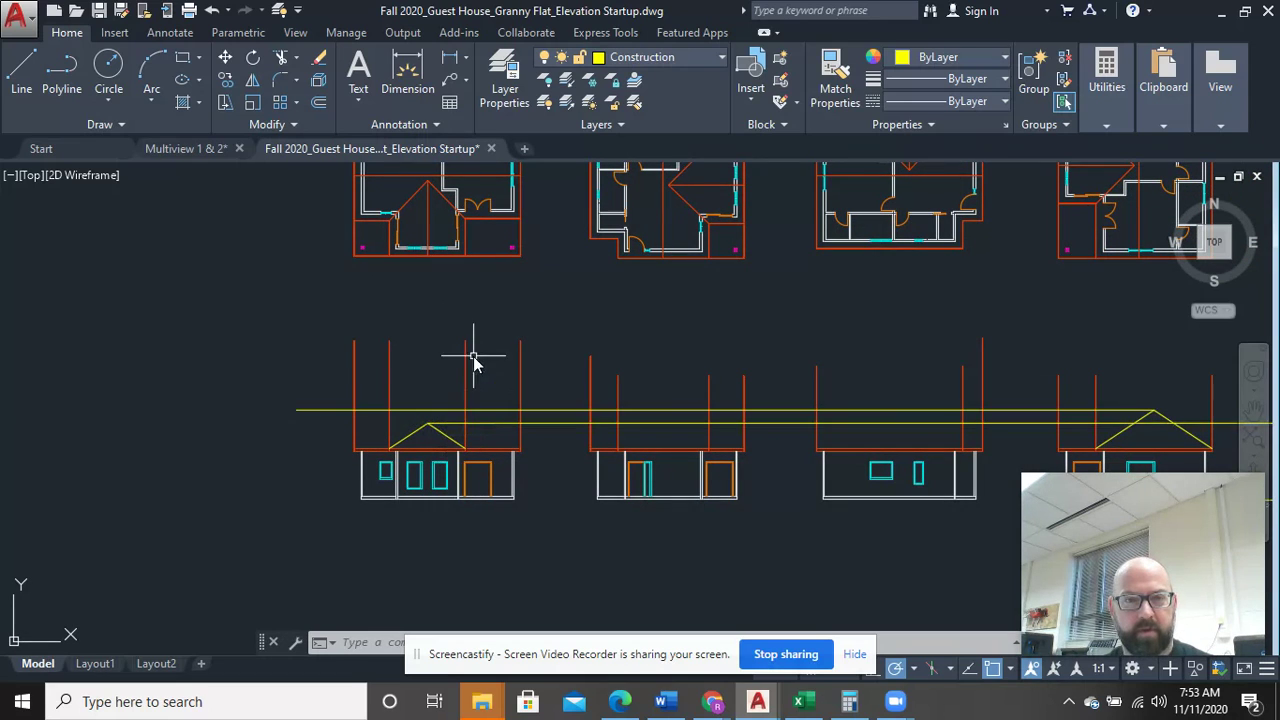
{"action": "left_click", "coordinate": [478, 411]}
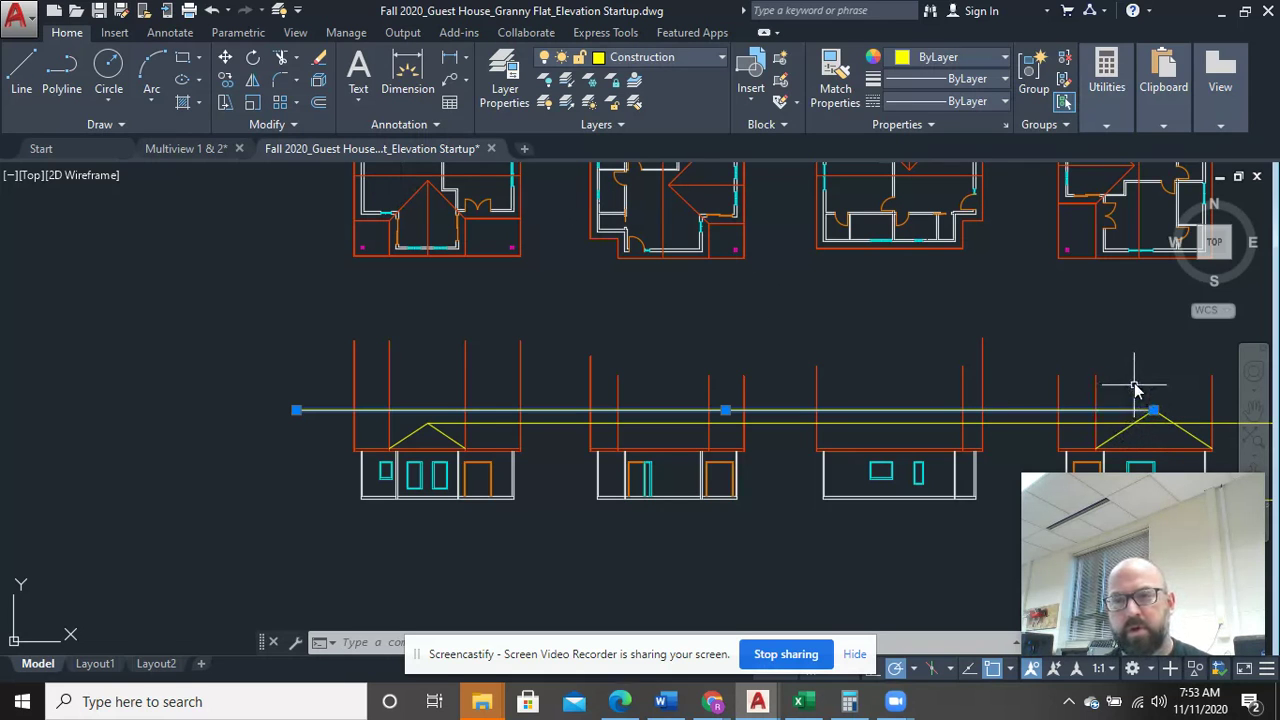
{"action": "middle_click_drag", "start_coordinate": [1134, 386], "coordinate": [934, 354]}
{"action": "scroll", "coordinate": [955, 362], "scroll_direction": "up", "scroll_amount": 2}
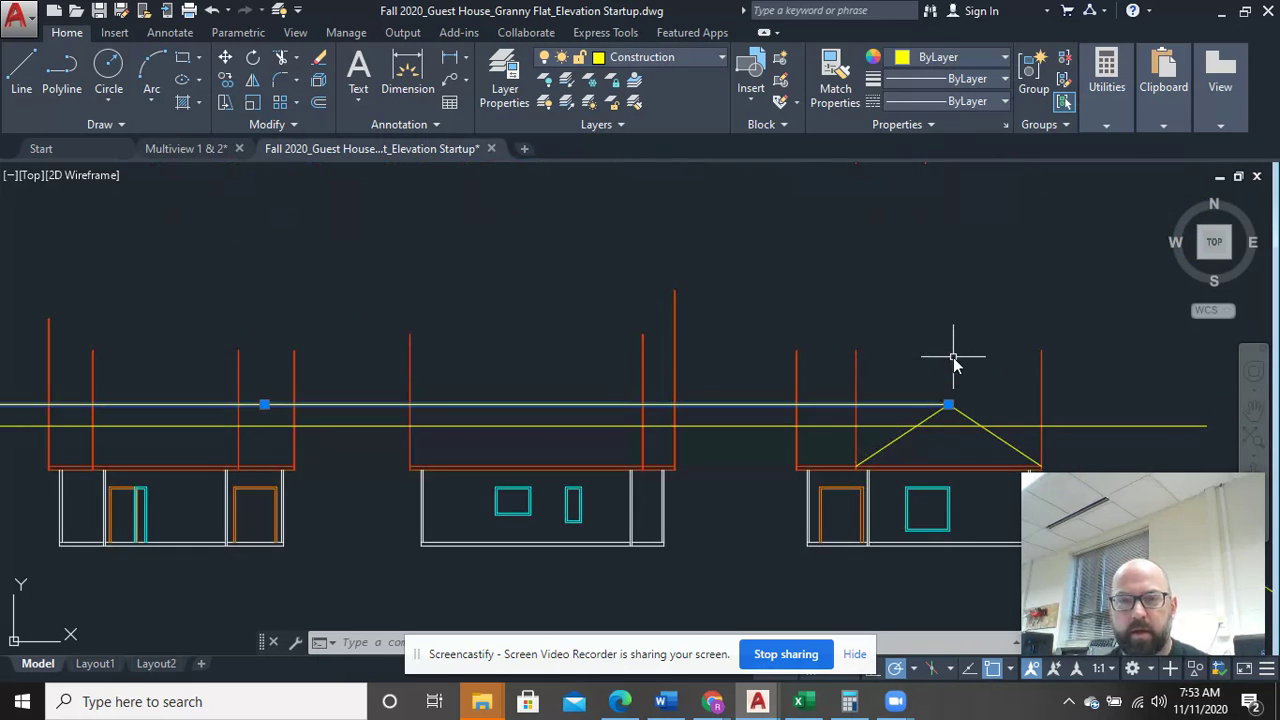
Step: Draw a temporary slanted boundary line to the right of the last elevation
{"action": "middle_click_drag", "start_coordinate": [951, 356], "coordinate": [806, 342]}
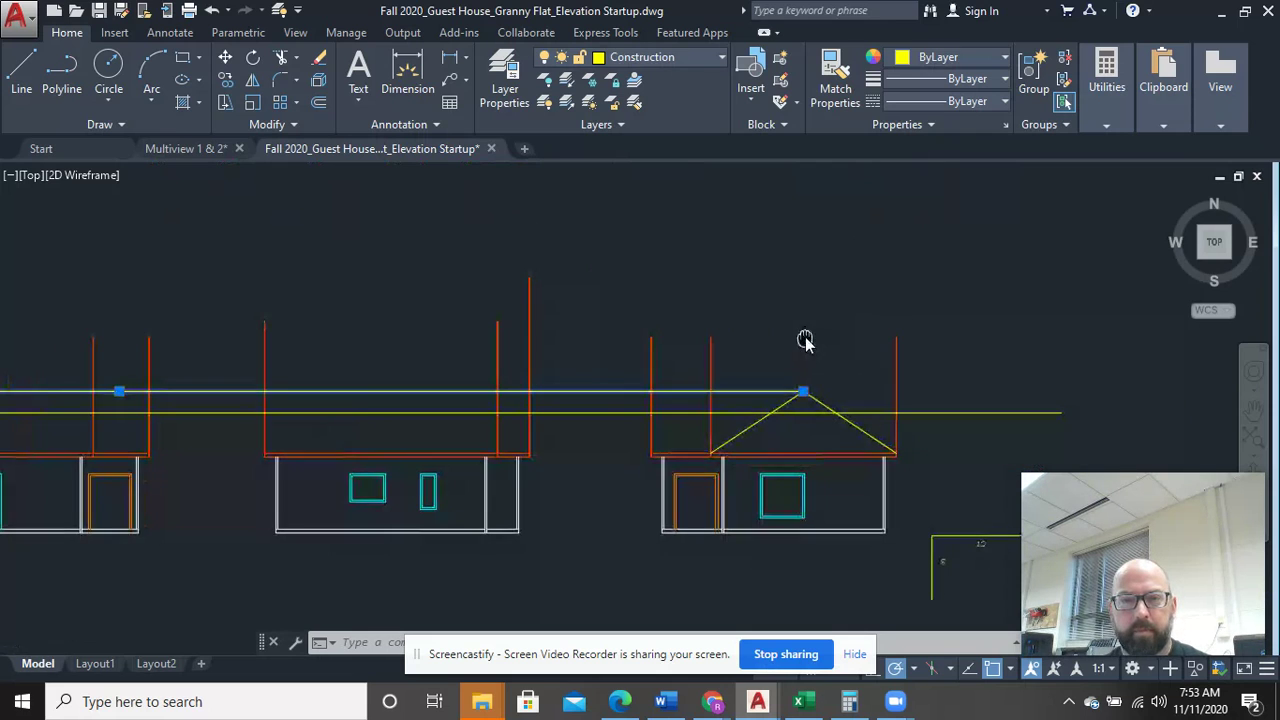
{"action": "type", "text": "ex"}
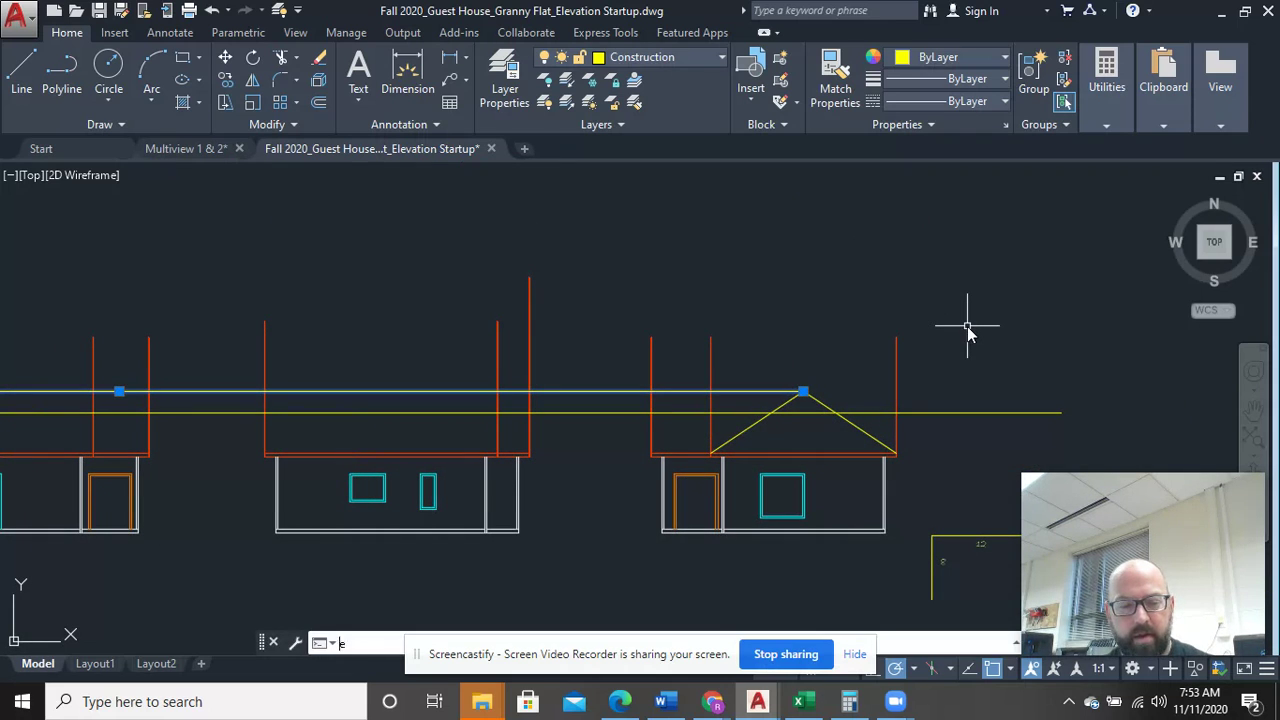
{"action": "key", "text": "Return"}
{"action": "right_click", "coordinate": [957, 330]}
{"action": "key", "text": "Escape"}
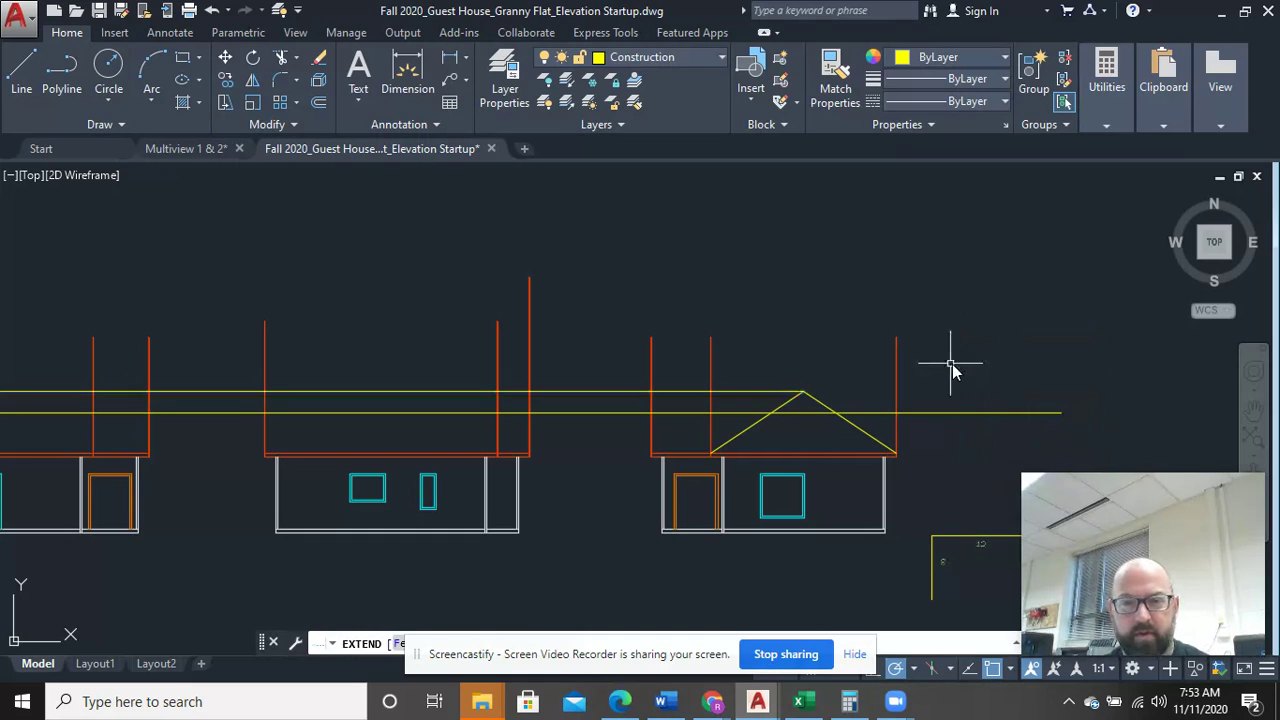
{"action": "type", "text": "l"}
{"action": "key", "text": "Return"}
{"action": "left_click", "coordinate": [995, 340]}
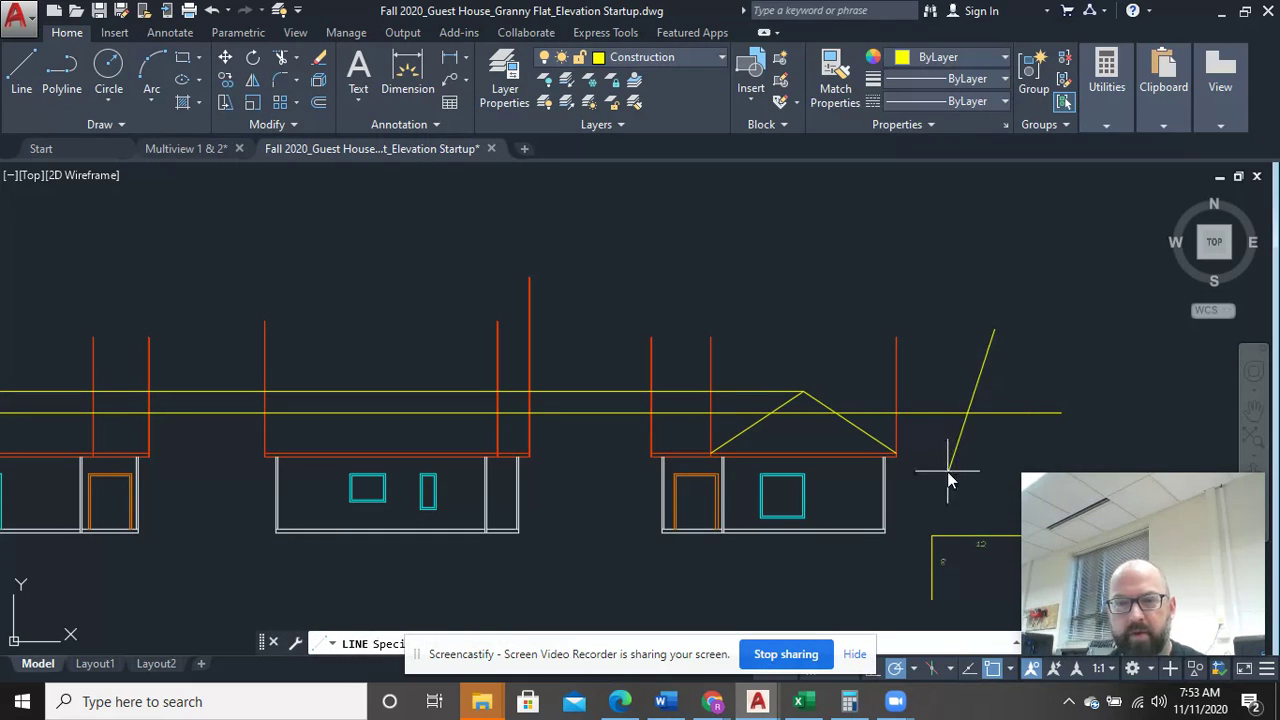
{"action": "left_click", "coordinate": [948, 470]}
{"action": "right_click", "coordinate": [1037, 257]}
{"action": "left_click", "coordinate": [1047, 264]}
Step: Extend the upper yellow ridge line rightward to meet the slanted boundary line
{"action": "type", "text": "ex"}
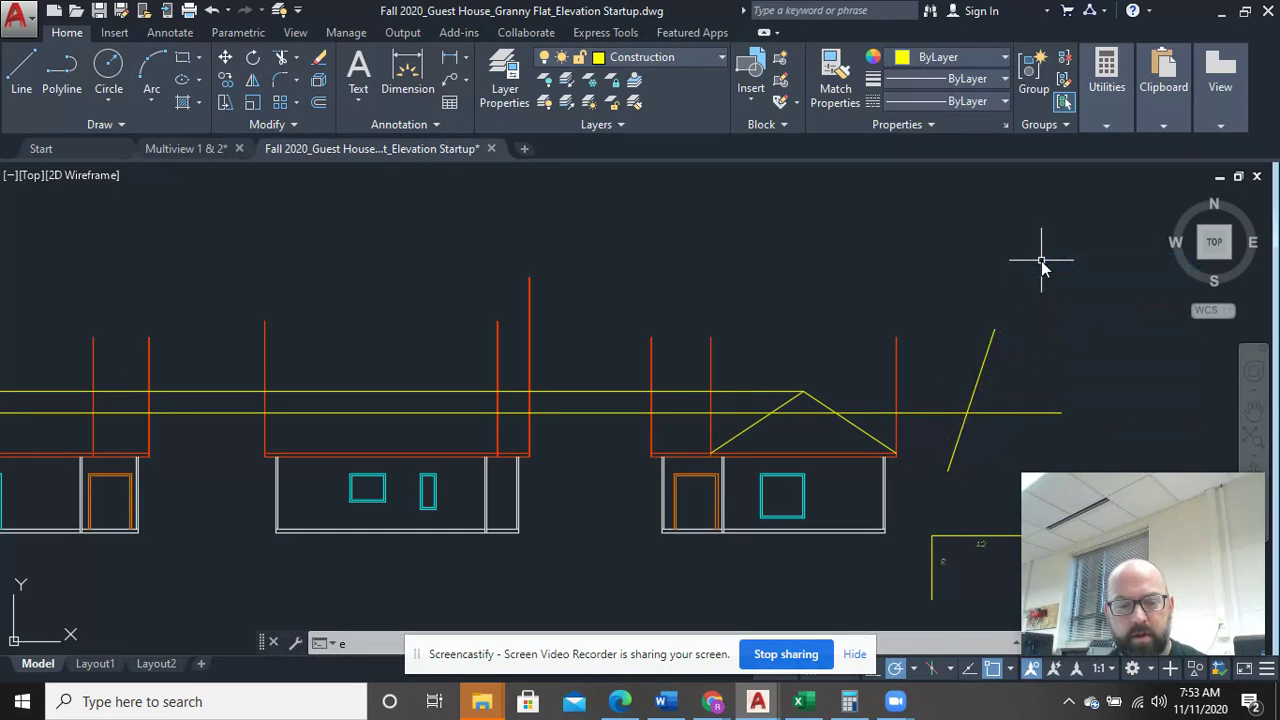
{"action": "key", "text": "Return"}
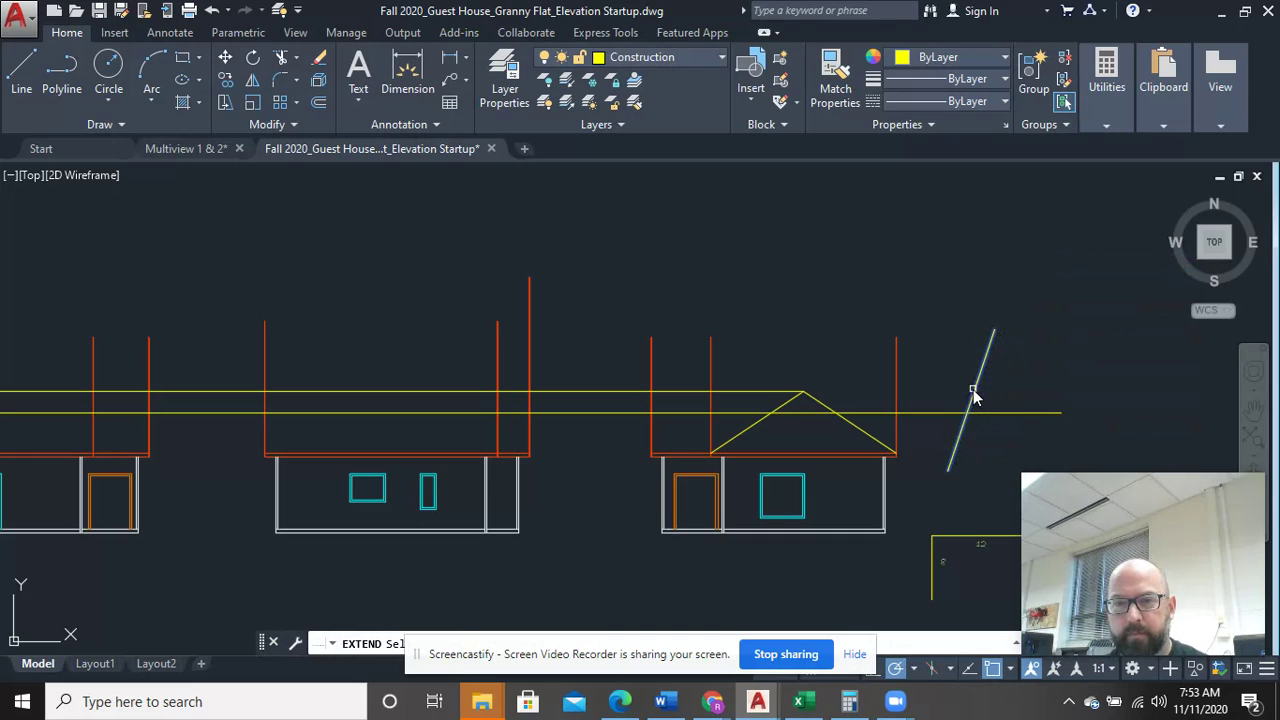
{"action": "left_click", "coordinate": [785, 394]}
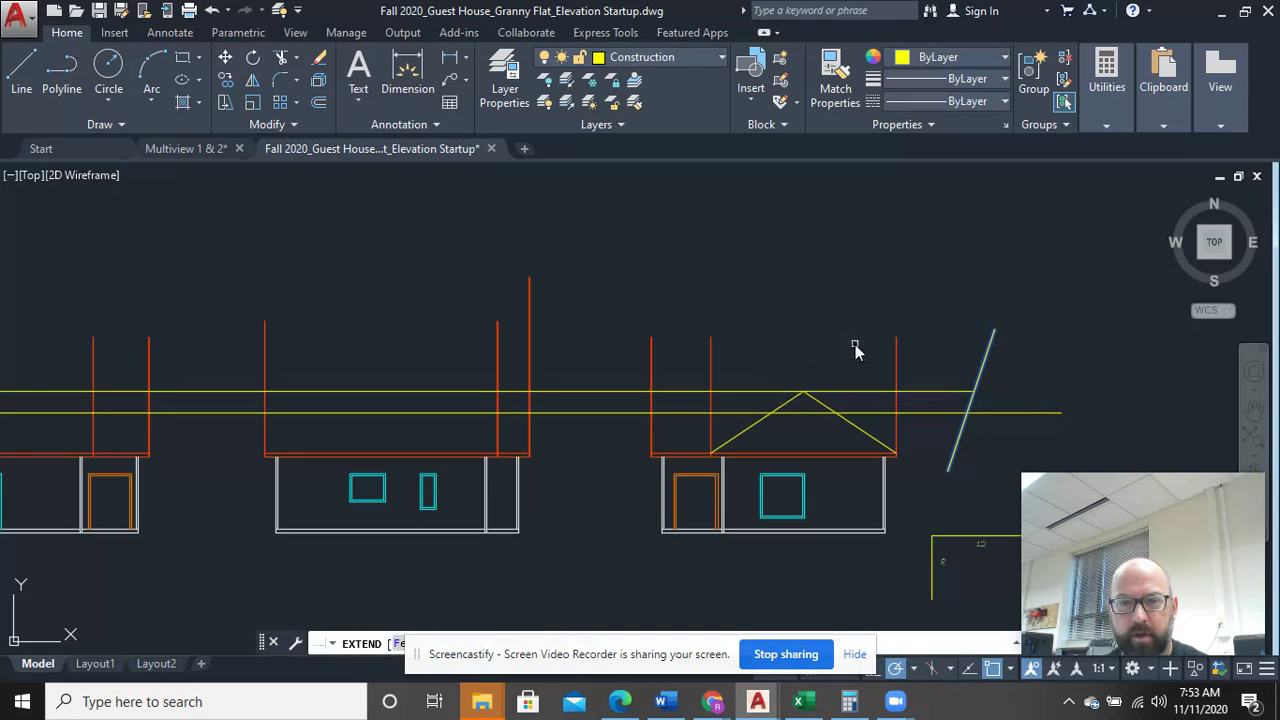
{"action": "right_click", "coordinate": [980, 318]}
{"action": "left_click", "coordinate": [1022, 321]}
Step: Delete the temporary slanted boundary line
{"action": "left_click", "coordinate": [982, 343]}
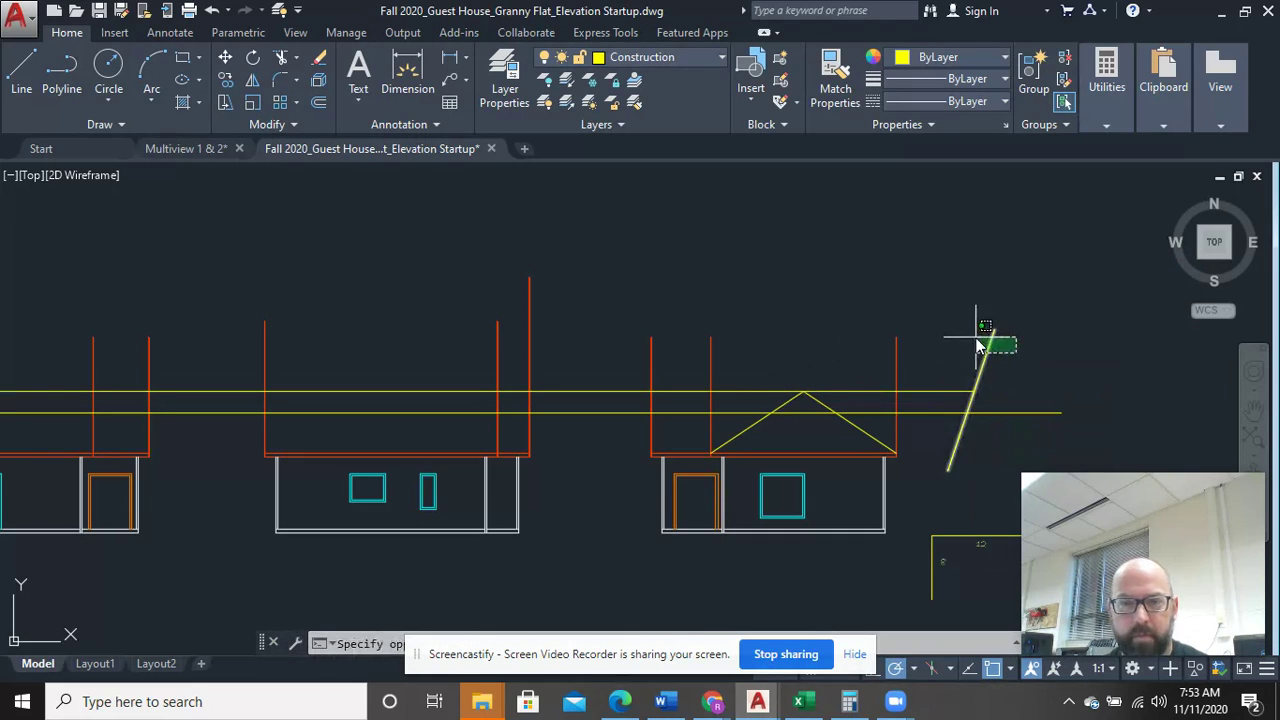
{"action": "key", "text": "Delete"}
{"action": "scroll", "coordinate": [977, 343], "scroll_direction": "down", "scroll_amount": 4}
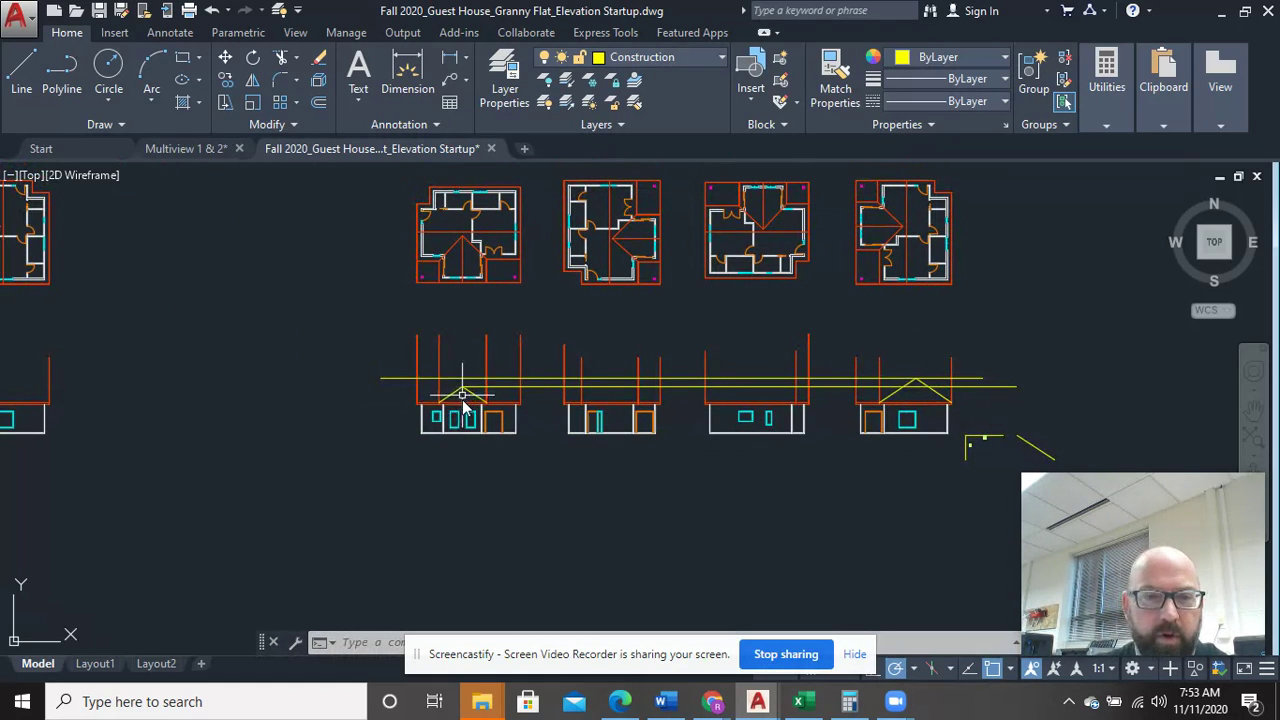
{"action": "scroll", "coordinate": [460, 405], "scroll_direction": "up", "scroll_amount": 3}
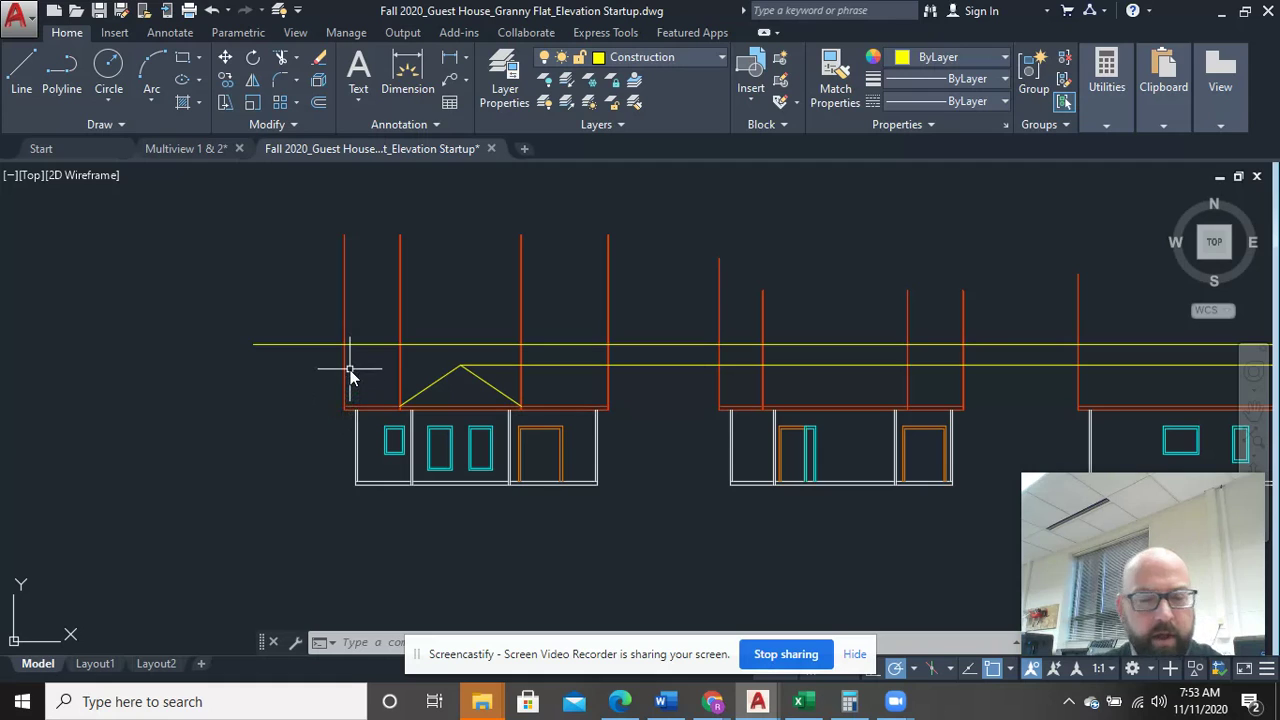
{"action": "type", "text": "tr"}
{"action": "key", "text": "Return"}
{"action": "key", "text": "Escape"}
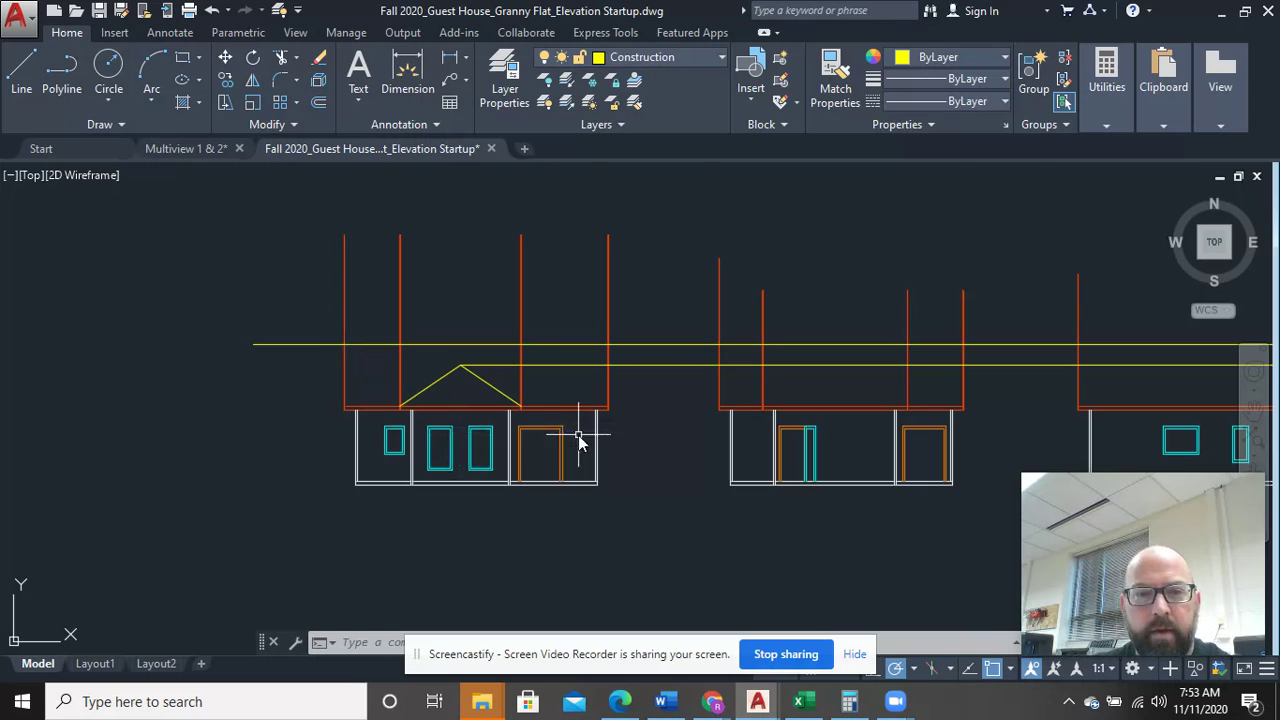
{"action": "scroll", "coordinate": [580, 440], "scroll_direction": "down", "scroll_amount": 3}
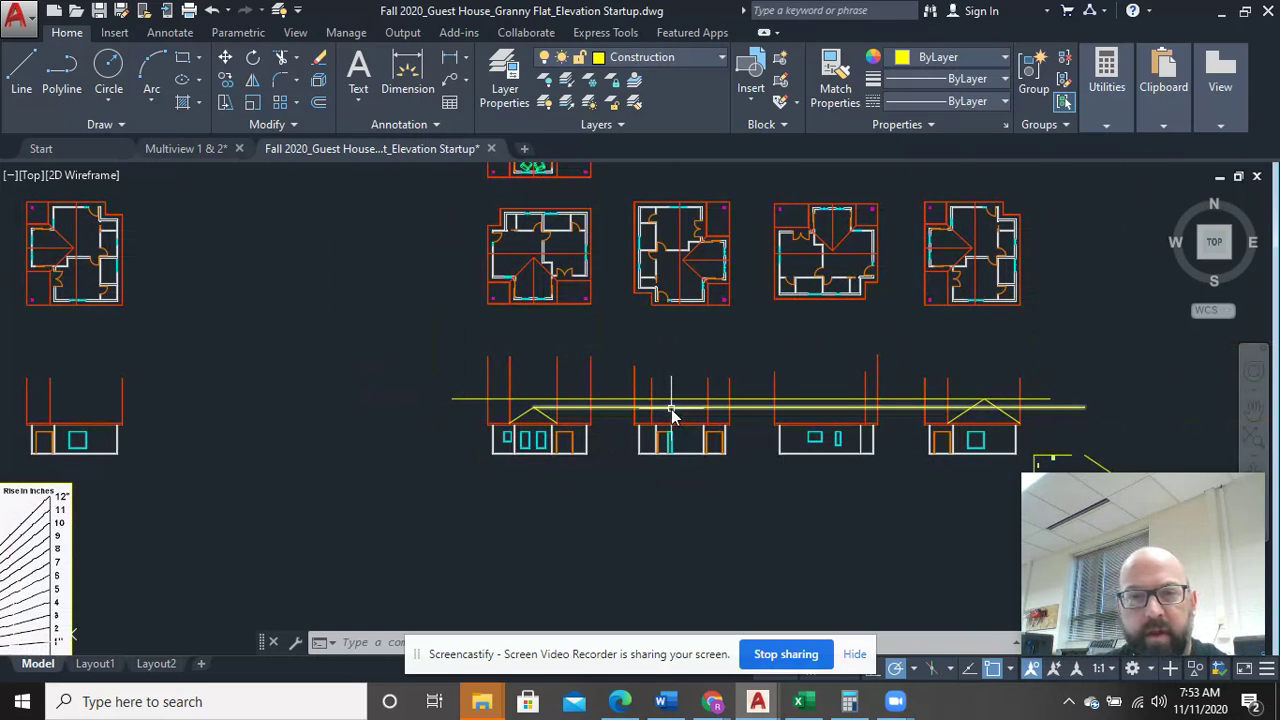